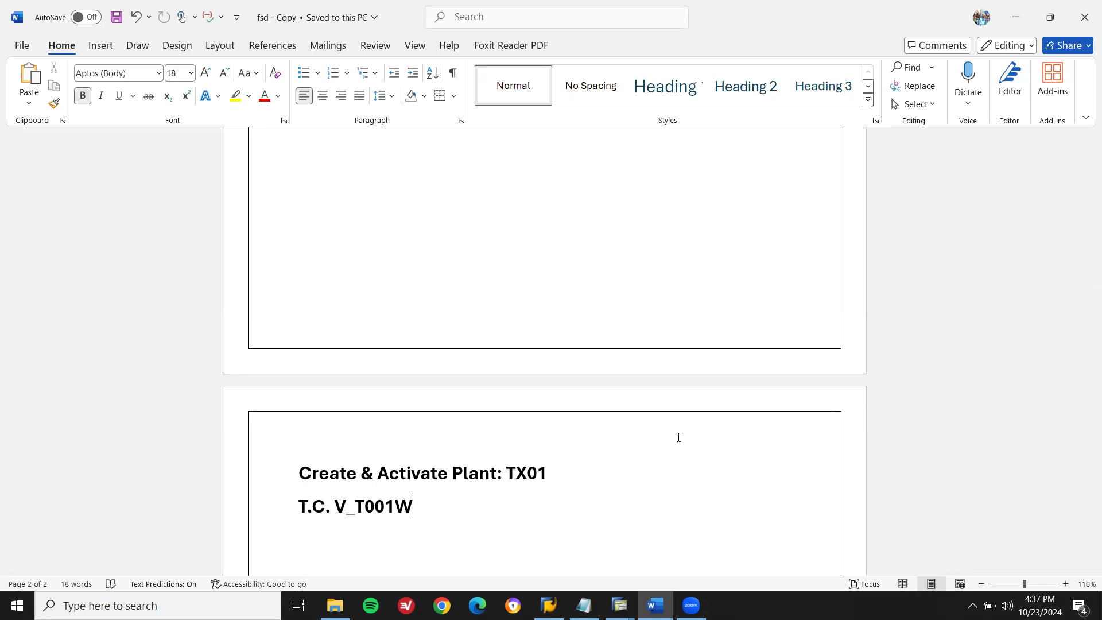
Add an empty line after 'T.C. V_T001W' in the Word FSD, then bring up the SAP windows.
key("shift+Left")
key("shift+Left")
key("shift+Left")
key("shift+Left")
key("shift+Left")
key("shift+Left")
key("shift+Left")
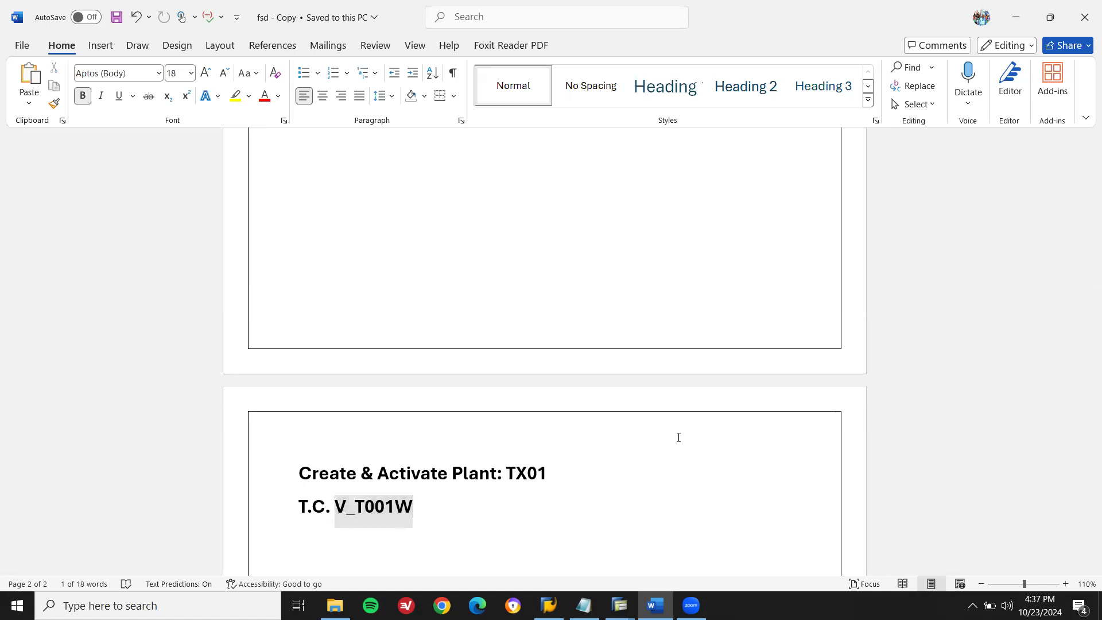
key("Right")
key("Return")
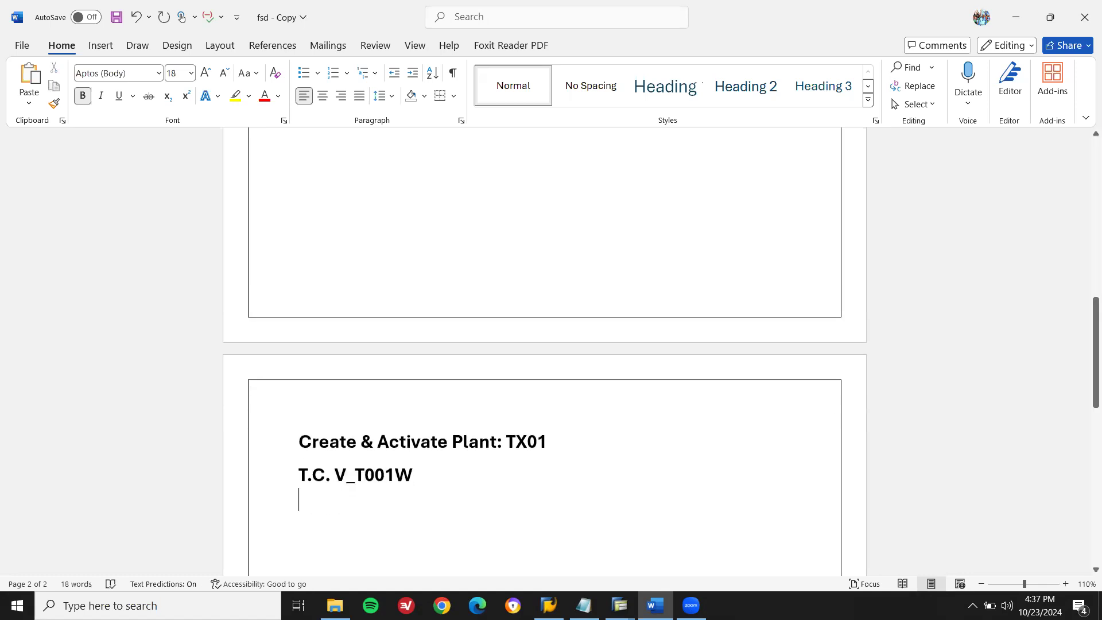
left_click(298, 252)
double_click(534, 440)
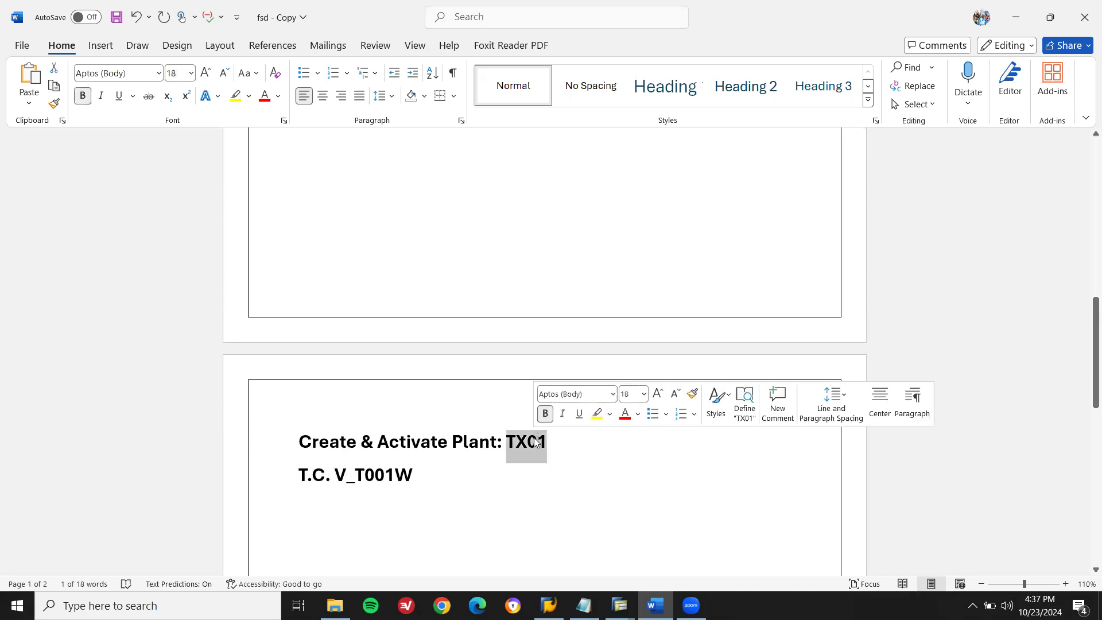
left_click(338, 474)
key("shift+Right")
key("shift+Right")
key("shift+Right")
key("shift+Right")
key("shift+Right")
key("shift+Right")
key("shift+Right")
key("shift+Right")
key("shift+Left")
key("Right")
key("Return")
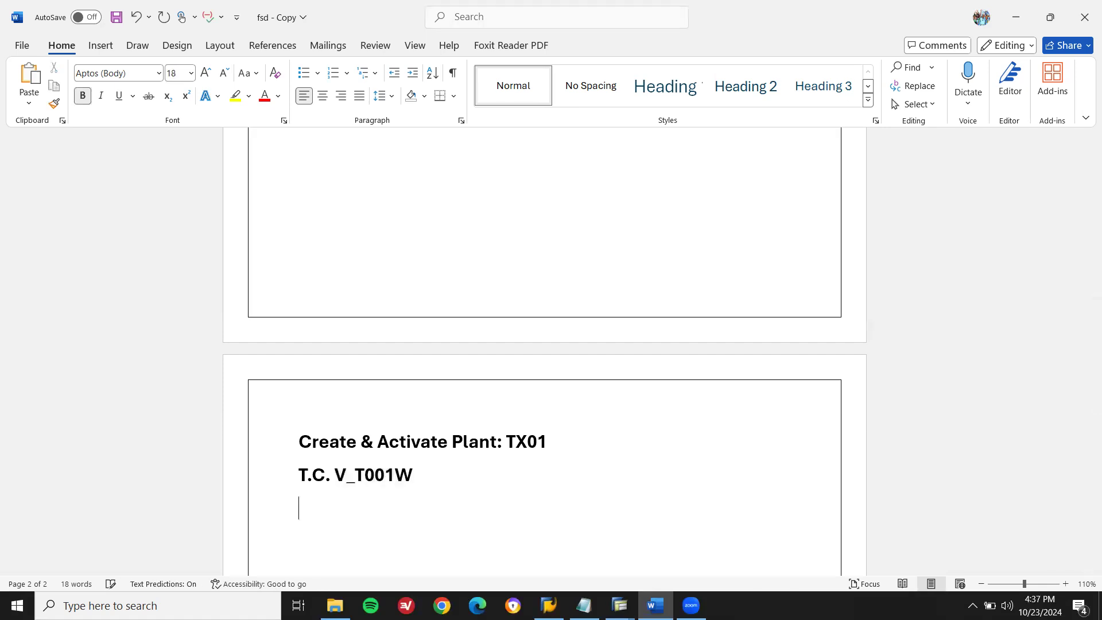
left_click(620, 604)
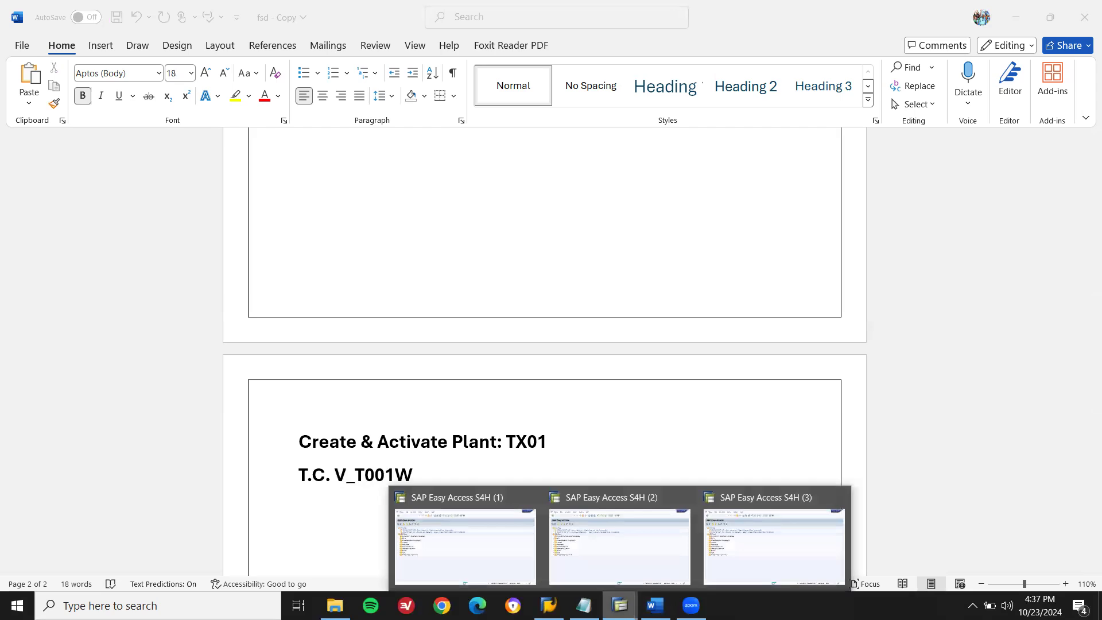
Run SPRO in SAP Easy Access and open the SAP Reference IMG.
left_click(479, 558)
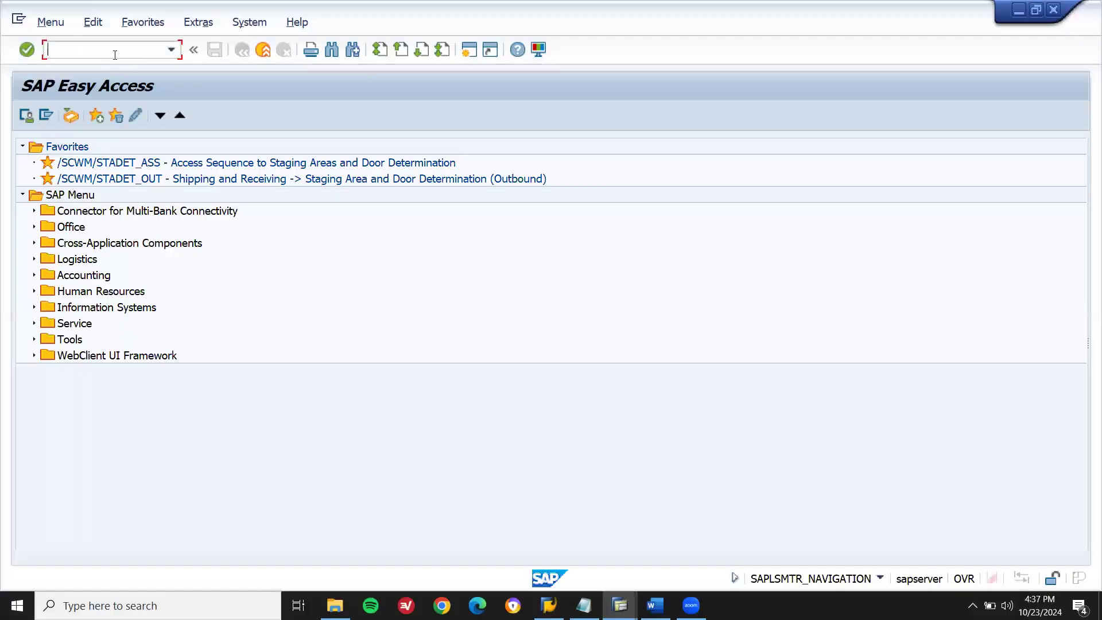
type("SPRO")
key("Return")
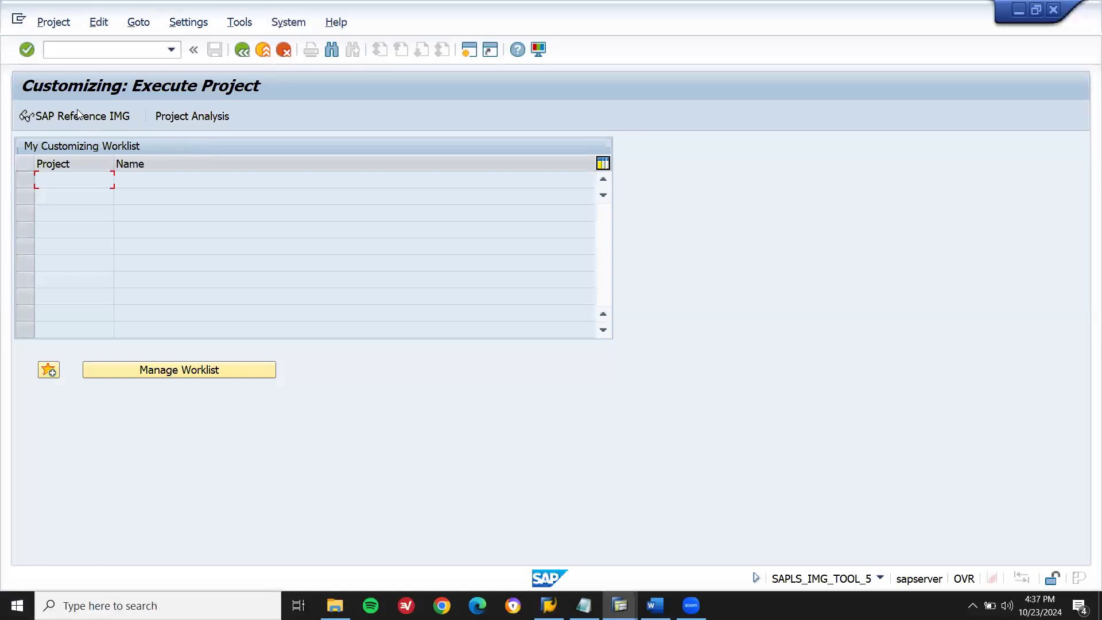
left_click(79, 114)
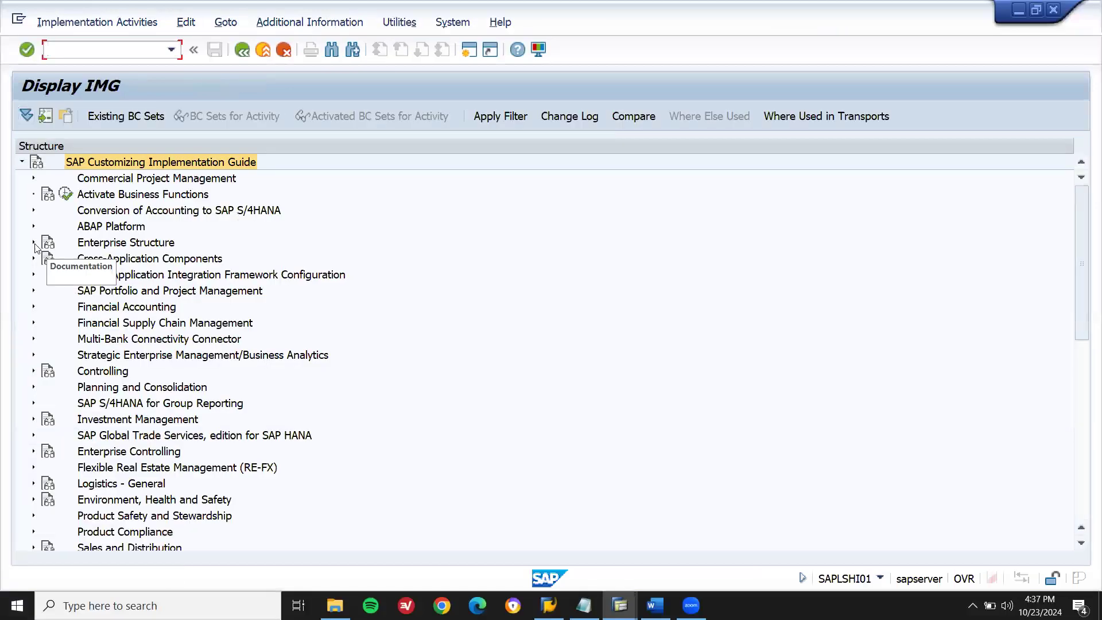
Expand Enterprise Structure > Definition > Logistics - General and select the Define Plant documentation heading.
left_click(33, 242)
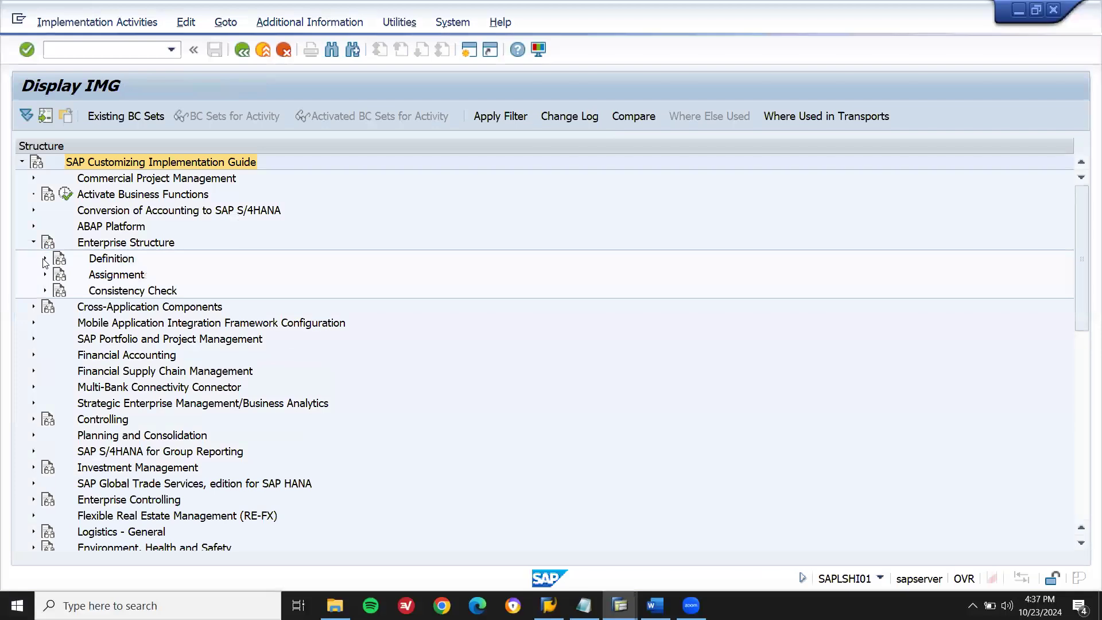
left_click(45, 258)
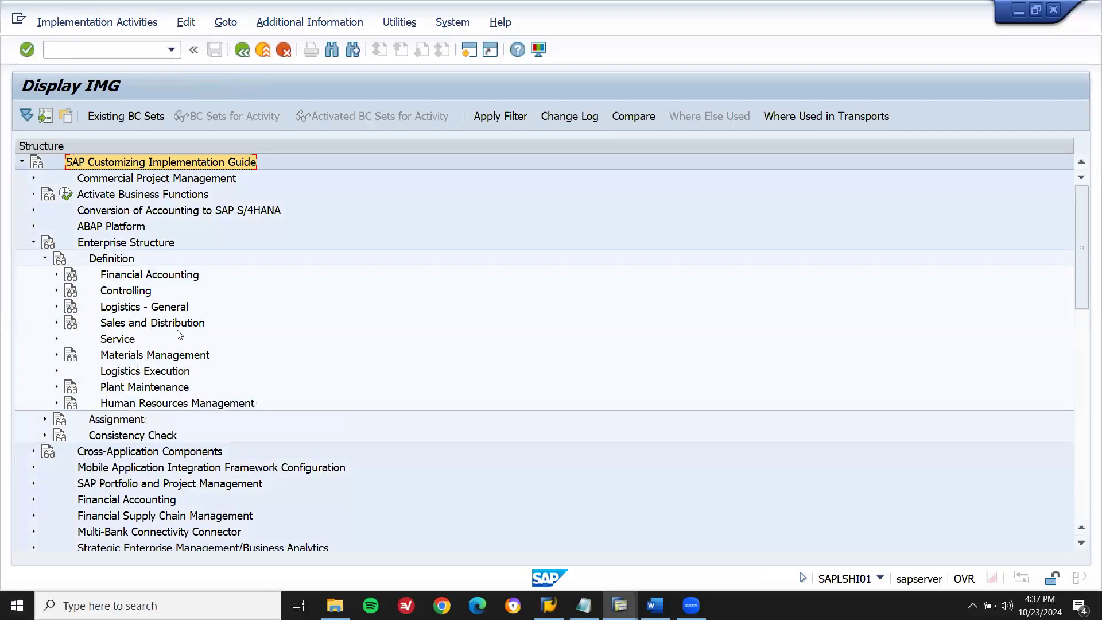
left_click(57, 306)
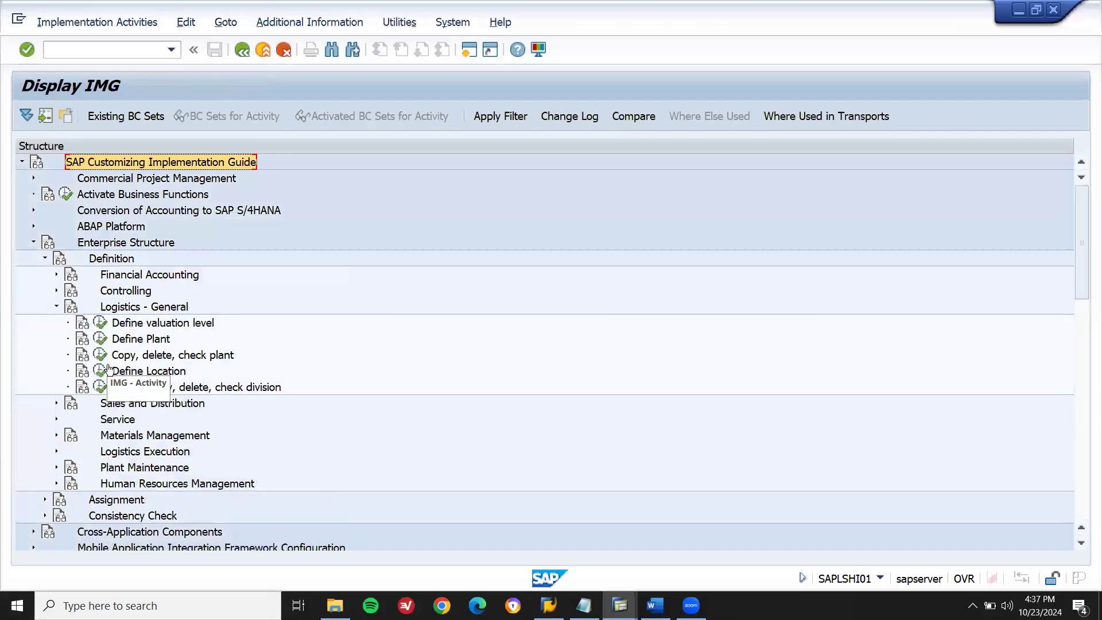
left_click(81, 340)
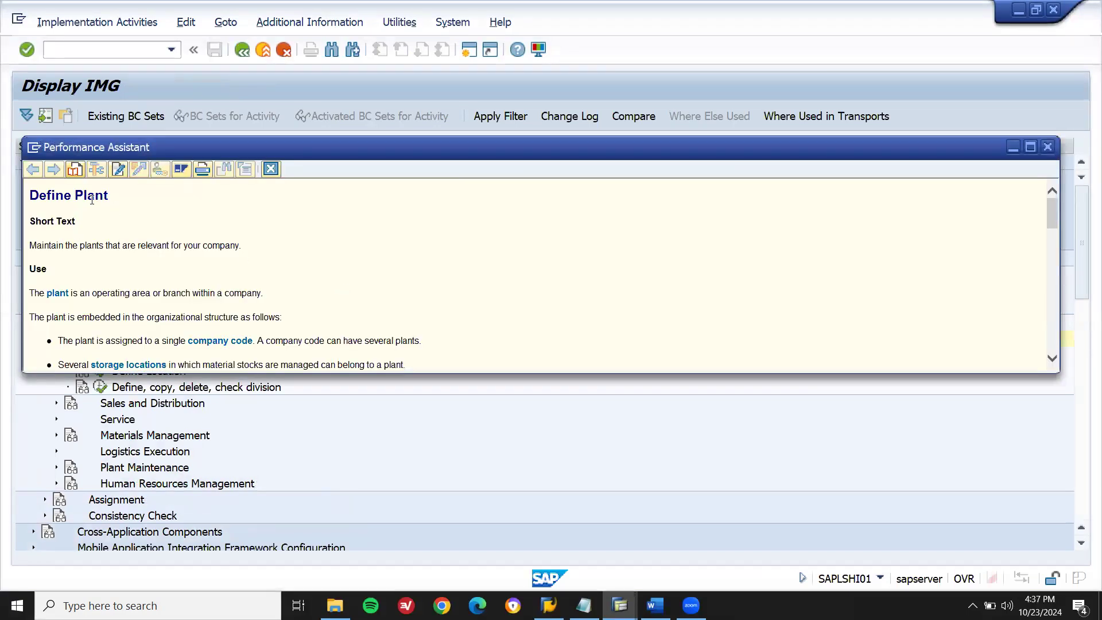
triple_click(91, 201)
key("ctrl+c")
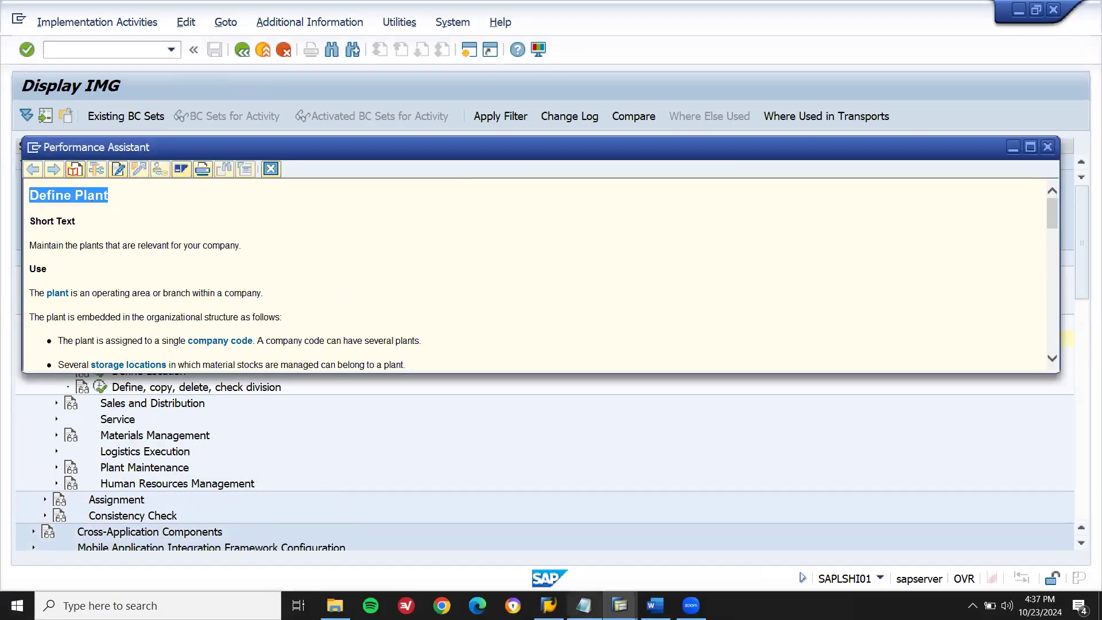
left_click(655, 605)
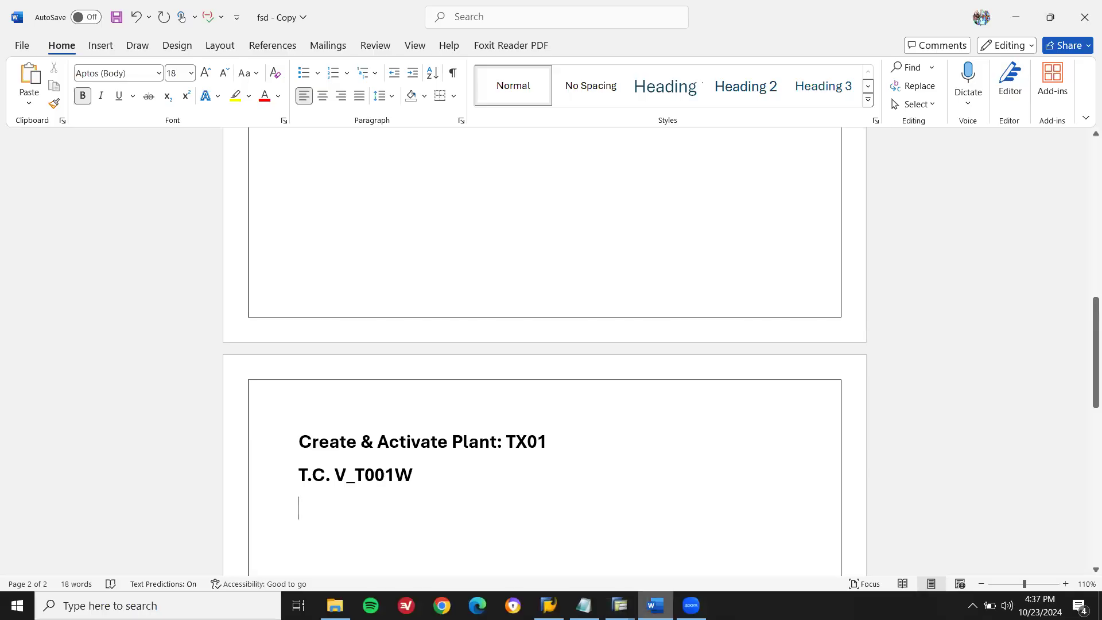
Type the path 'SPRO-> SAP REF. IMG-->ENTERPRISE STRUCTURE --> LG -->' ending with Definition --> Define Plant.
type("SPRO")
type("-> SAP")
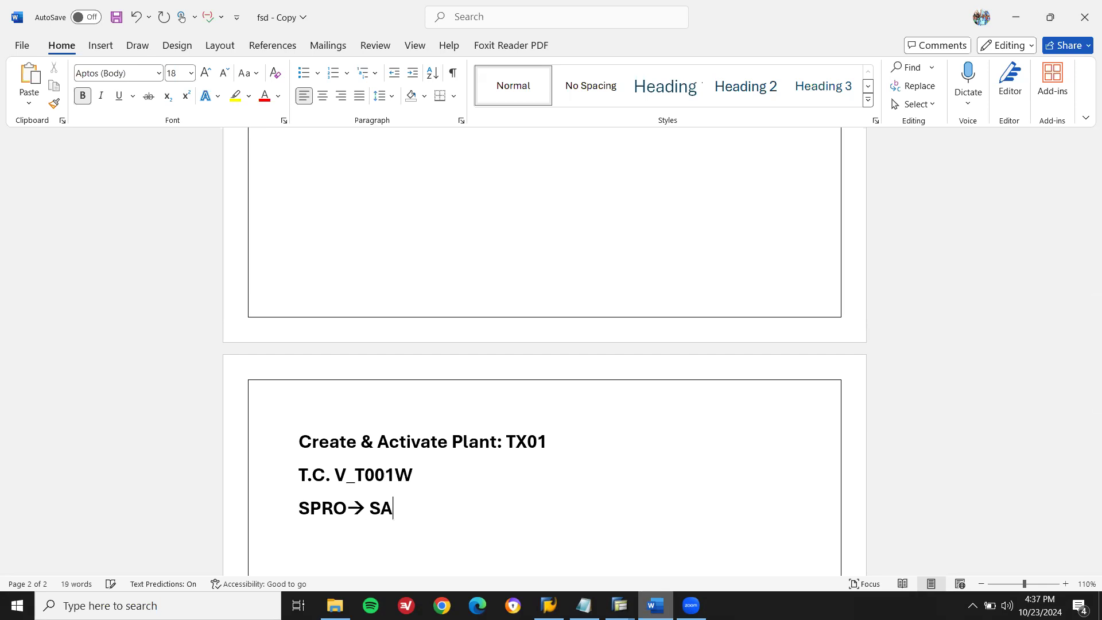
type(" REF")
type(". IMG")
type("-->")
type("ENT")
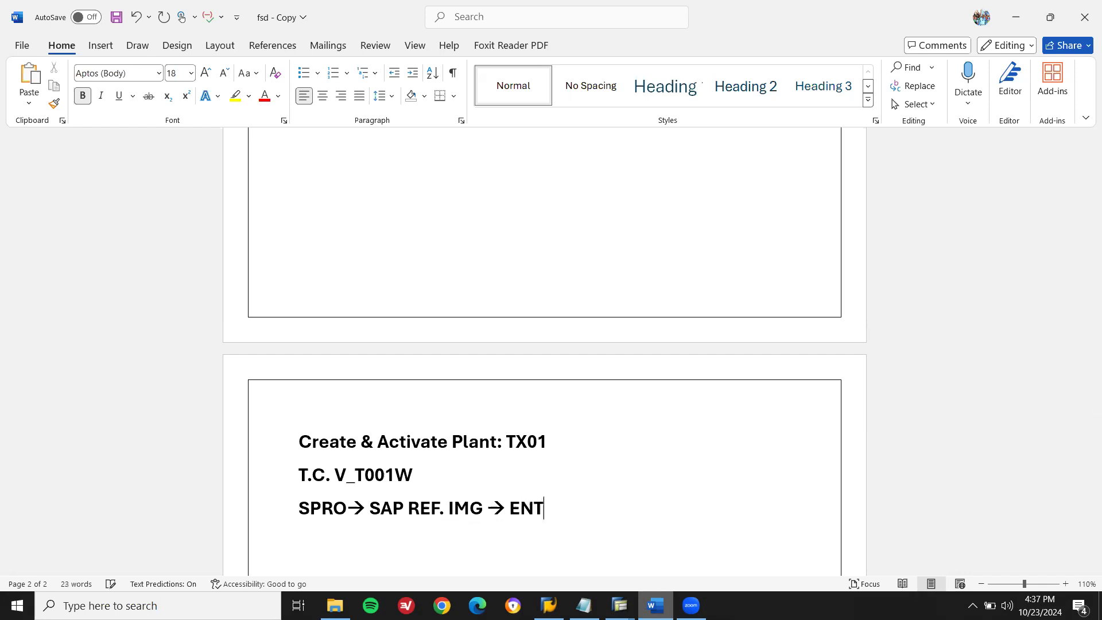
type("ERPRISE")
type(" STRUCTUR")
type("E ")
type("--> ")
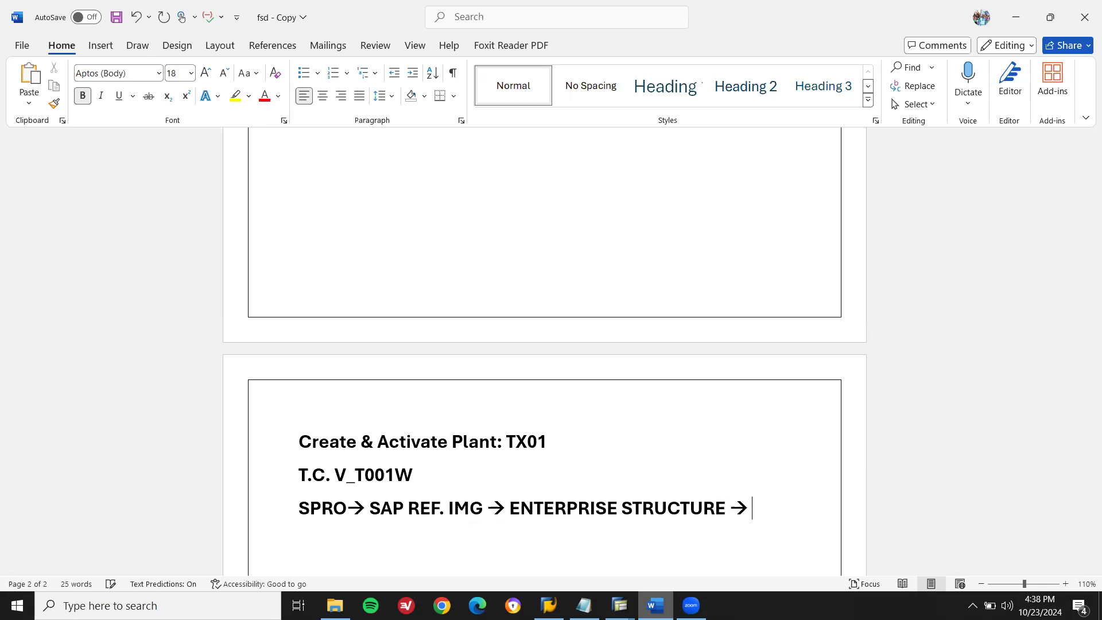
type("LG")
type(" -->")
key("ctrl+v")
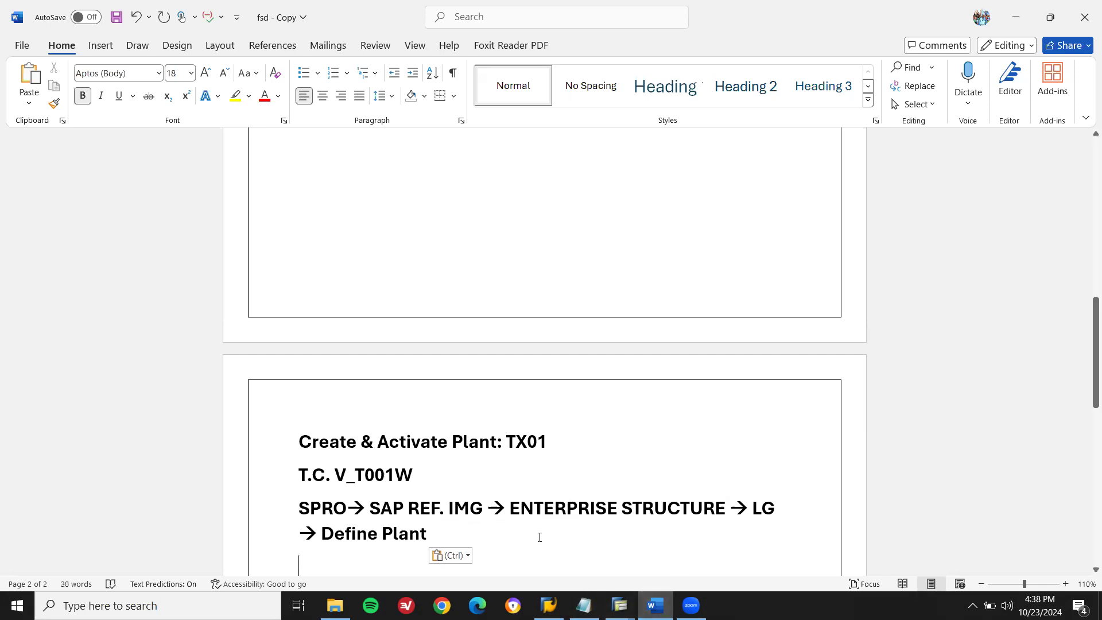
left_click(383, 533)
key("BackSpace")
key("BackSpace")
key("BackSpace")
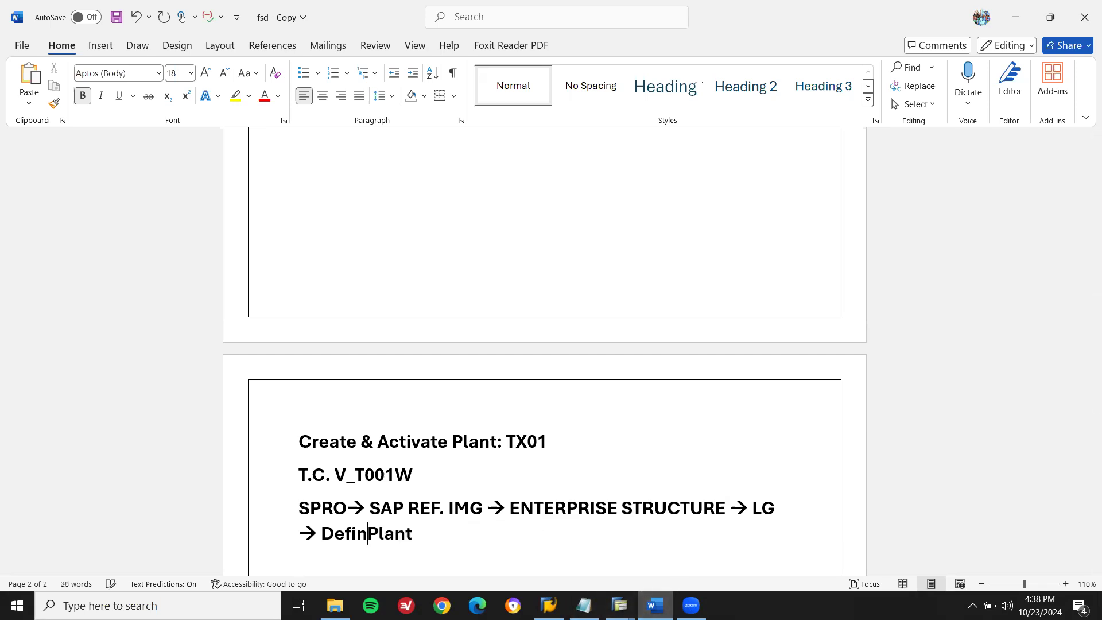
type("NITION ")
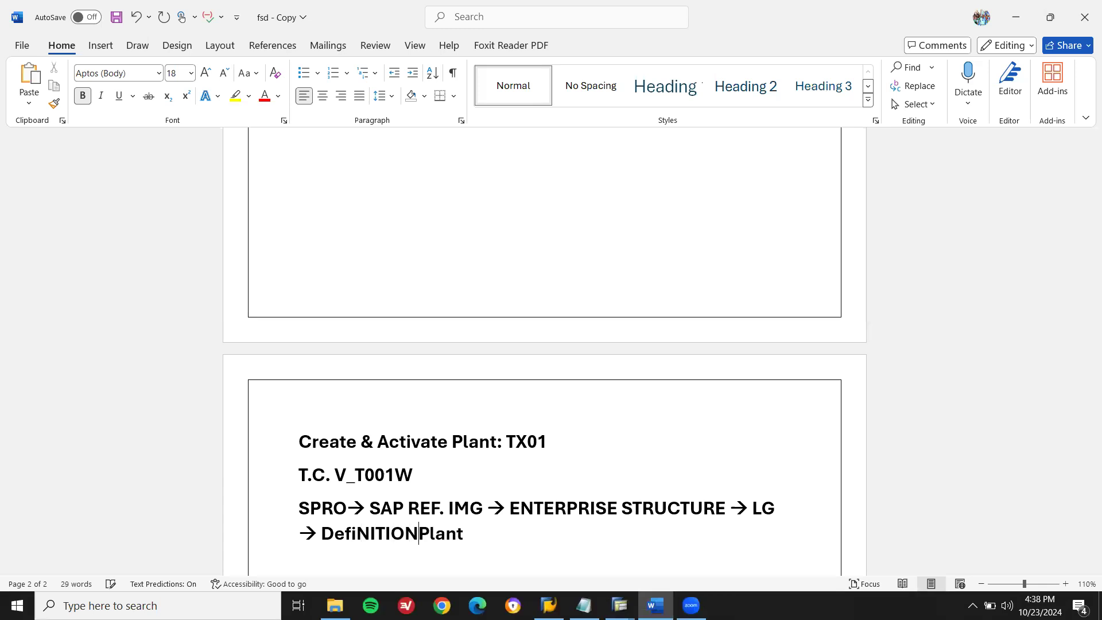
type("-->")
key("ctrl+v")
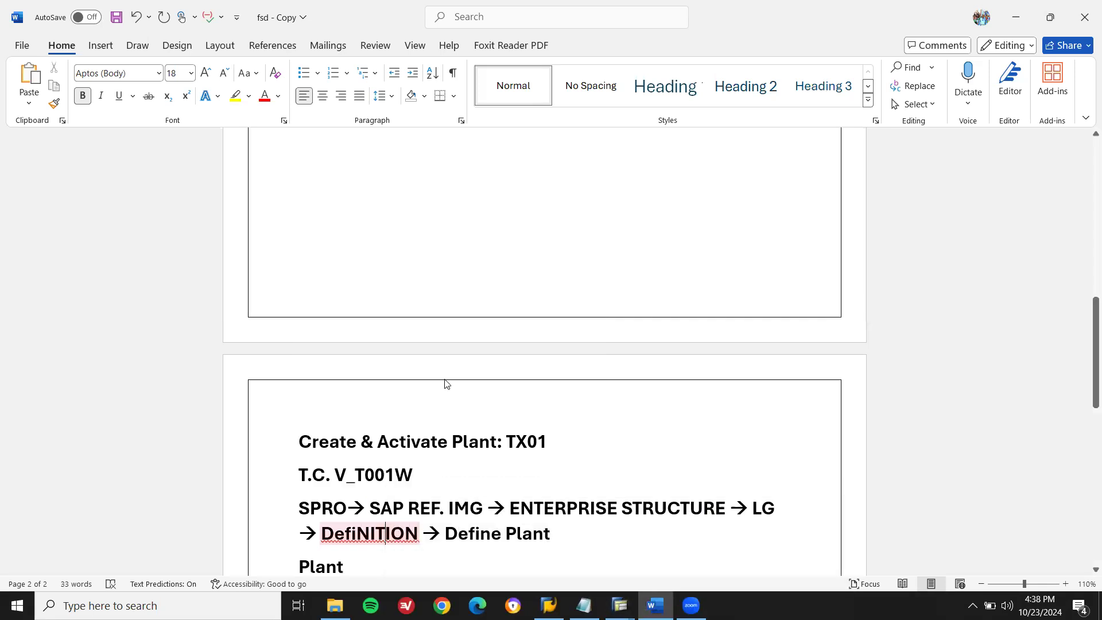
Correct the misspelled 'DefiNITION' to 'Definition' using Word's spelling suggestion.
double_click(385, 531)
right_click(384, 531)
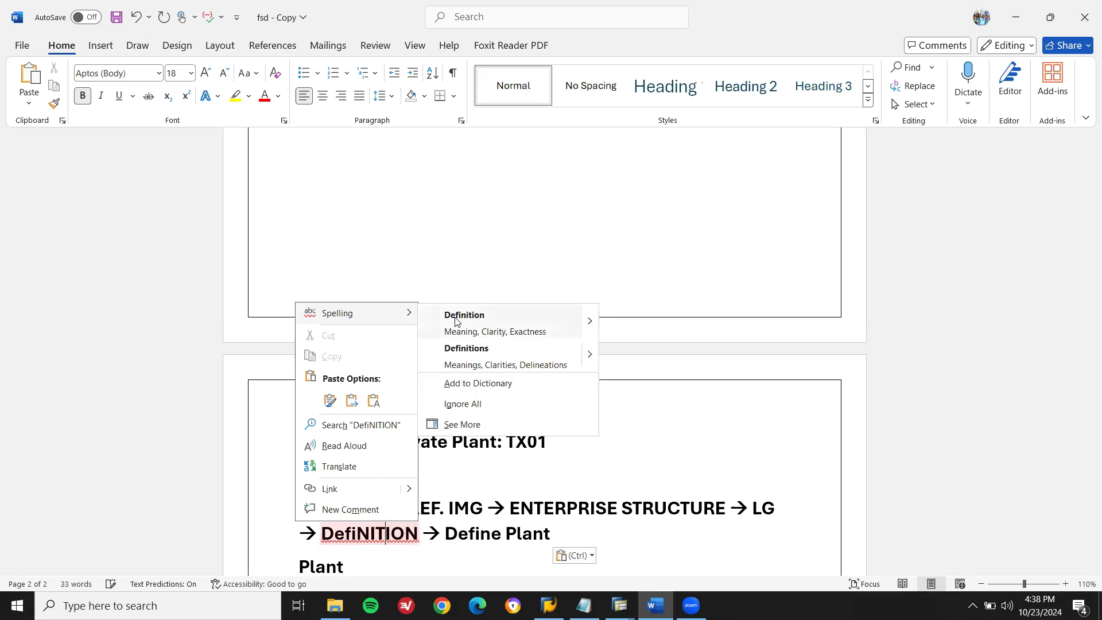
left_click(455, 317)
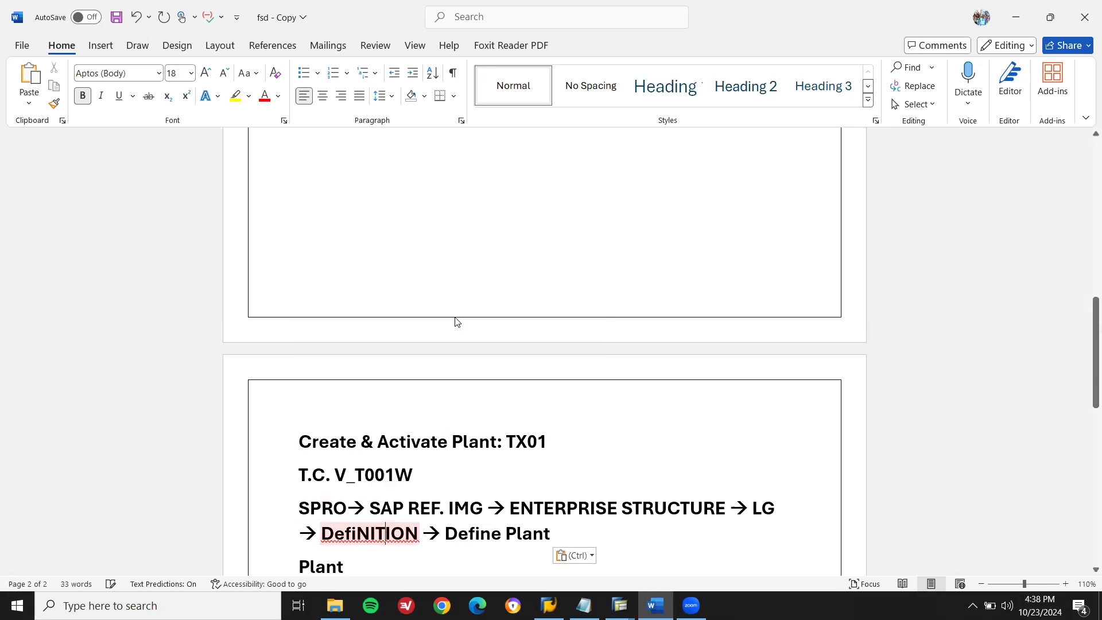
double_click(362, 561)
left_click(362, 561)
Scroll the IMG tree to show the Define Plant branch and start a new Snipping Tool snip.
key("alt+Tab")
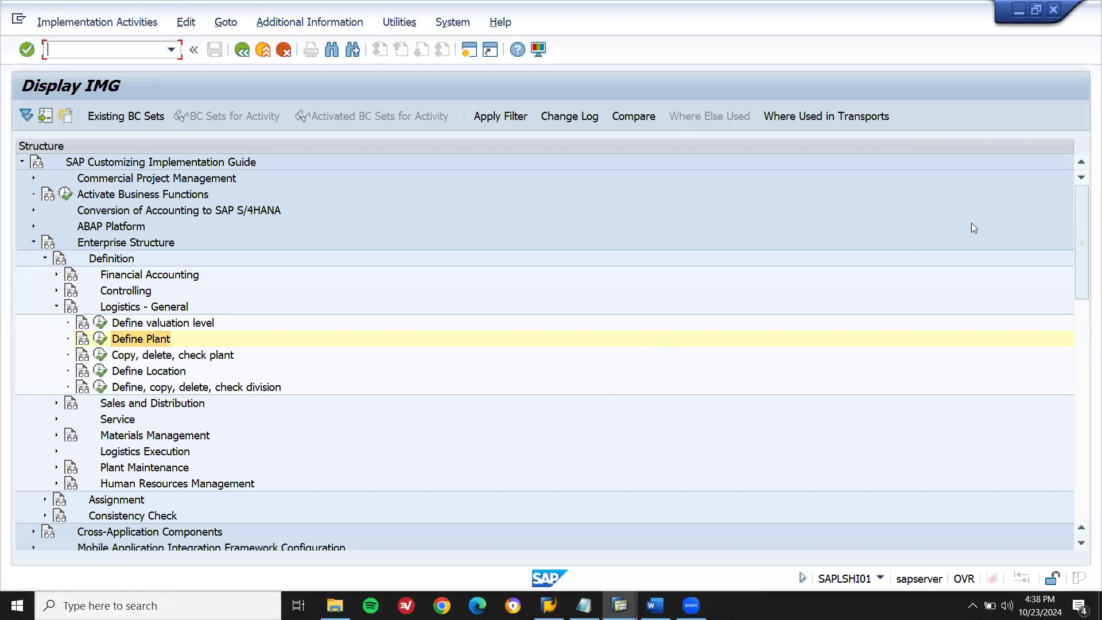
left_click_drag(1082, 228, 1082, 253)
key("super+s")
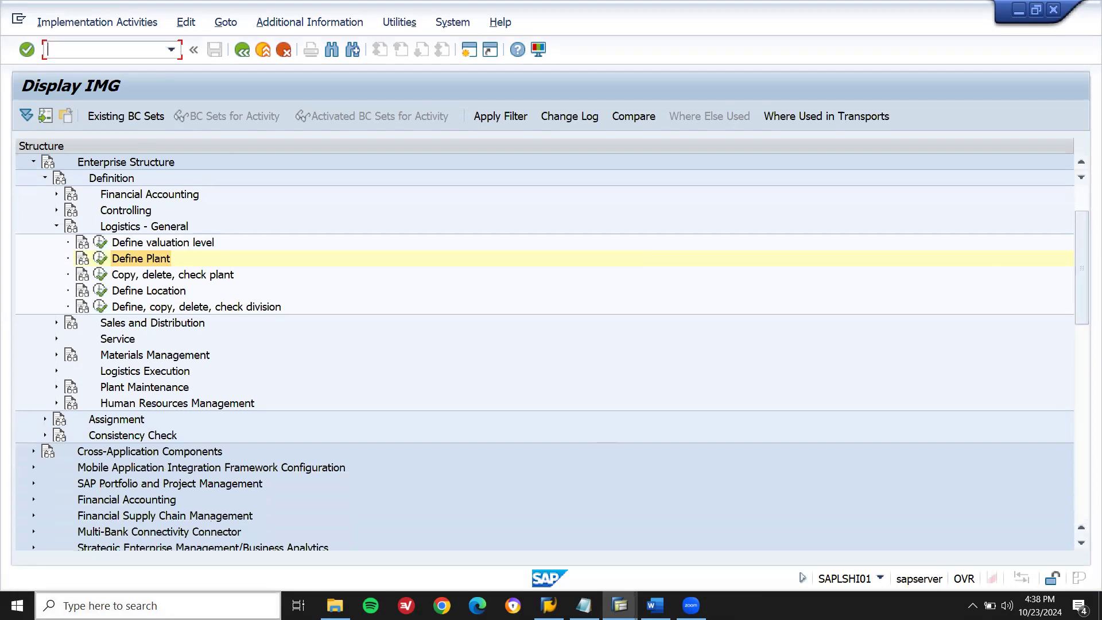
type("snipping")
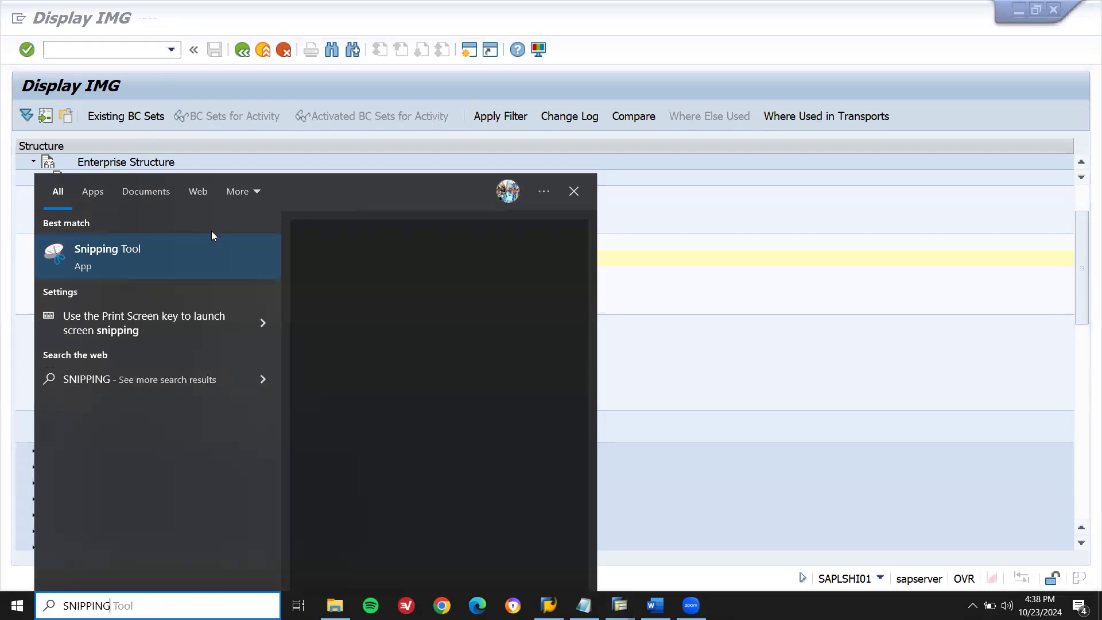
left_click(181, 262)
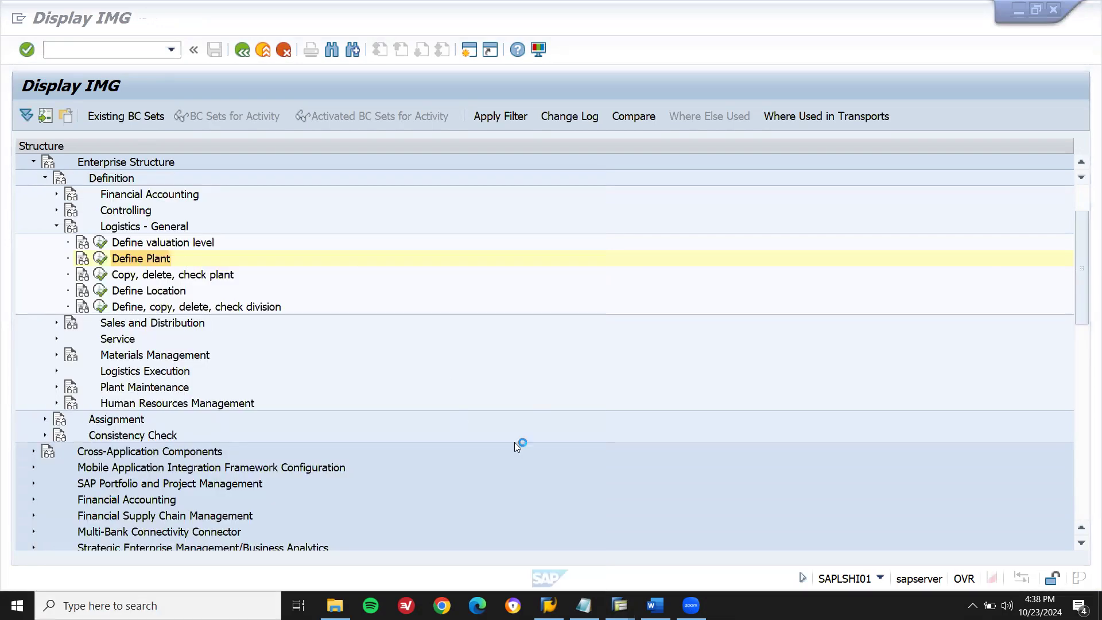
left_click(446, 473)
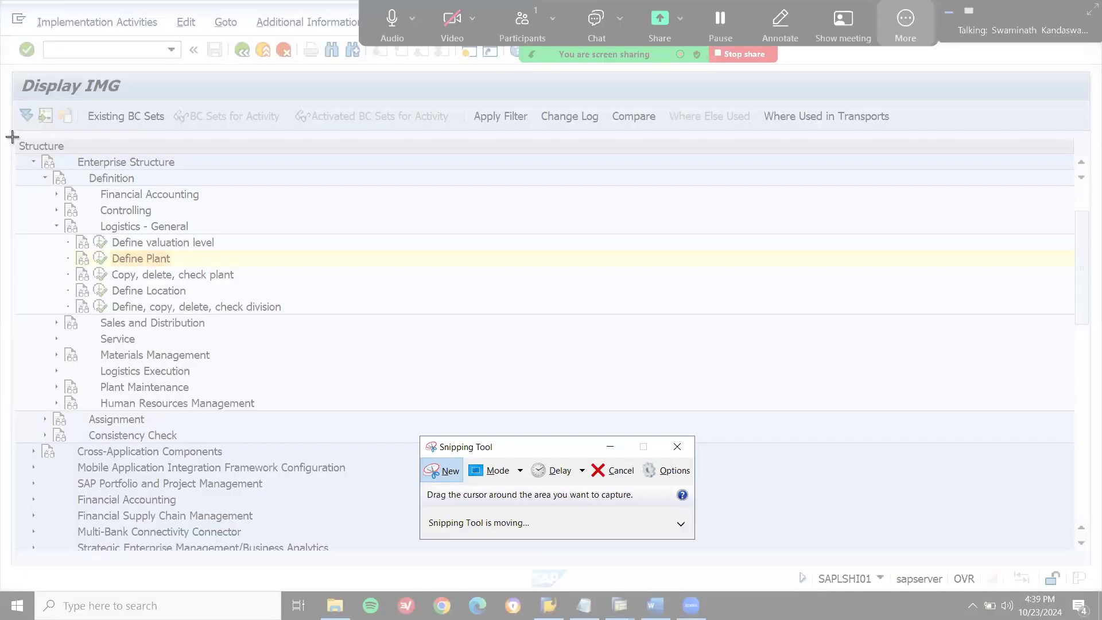
Snip the IMG tree from Enterprise Structure down to Define Plant and save it as '1' in FSD.
left_click_drag(283, 311, 287, 272)
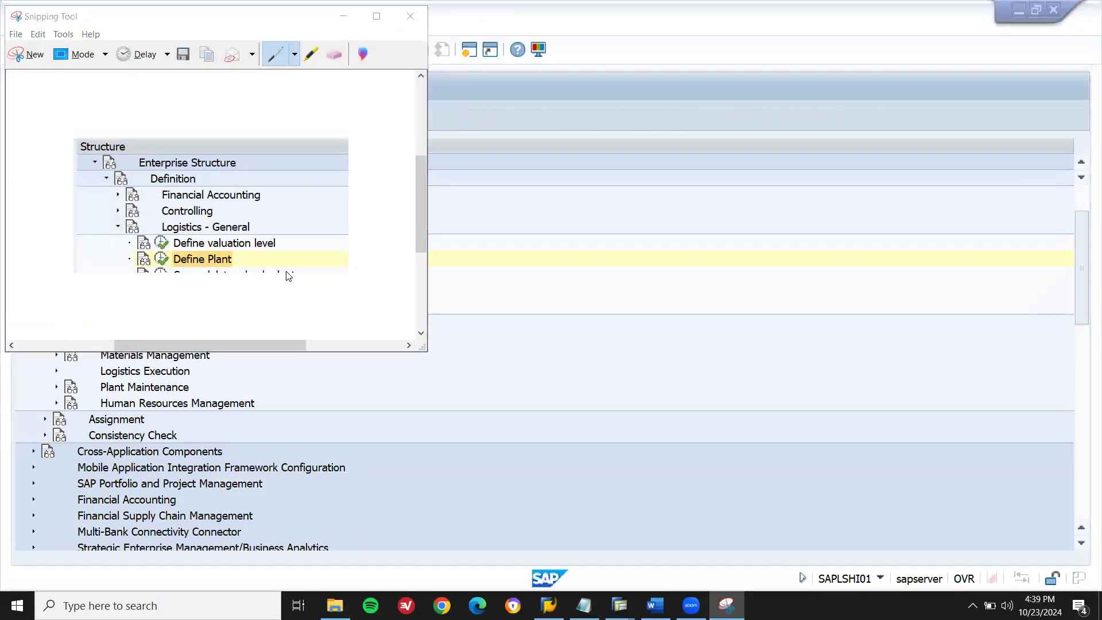
key("ctrl+s")
double_click(188, 172)
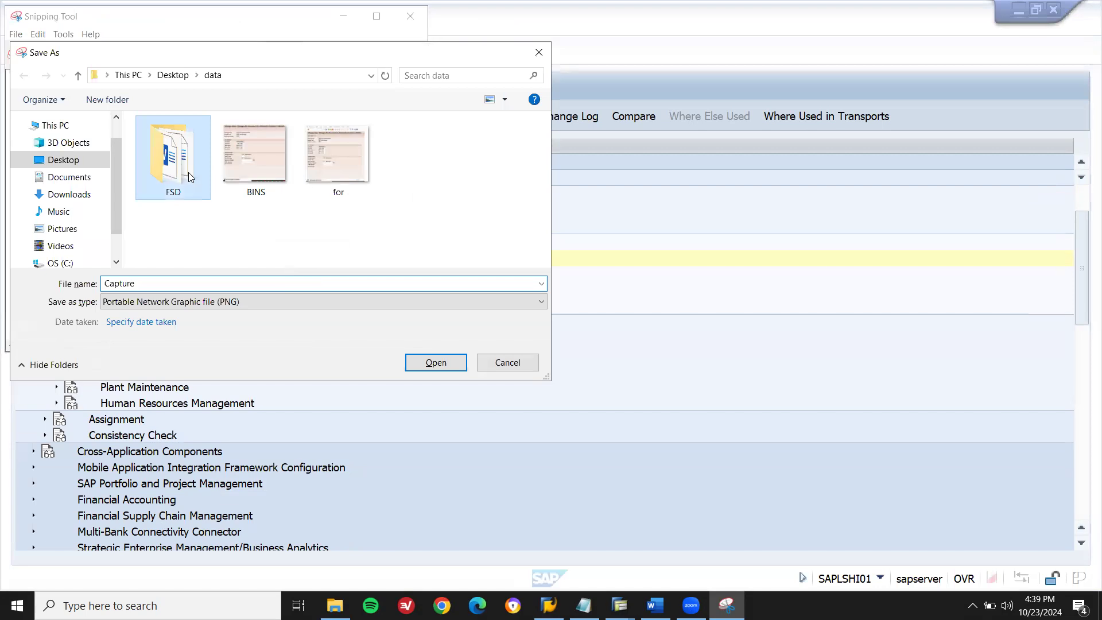
double_click(155, 285)
type("1")
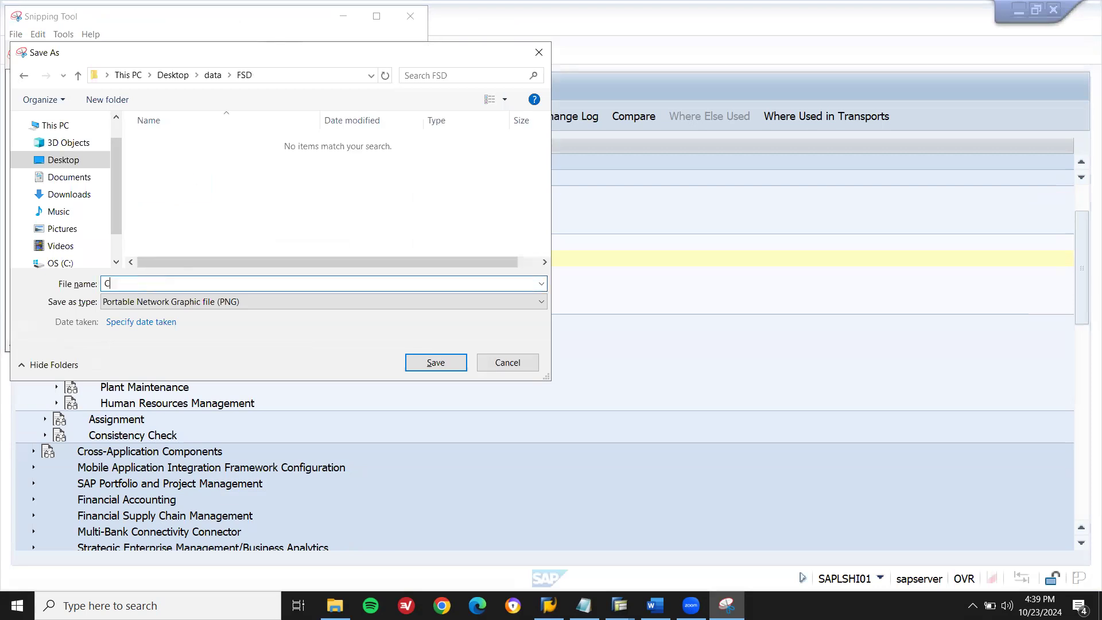
key("Return")
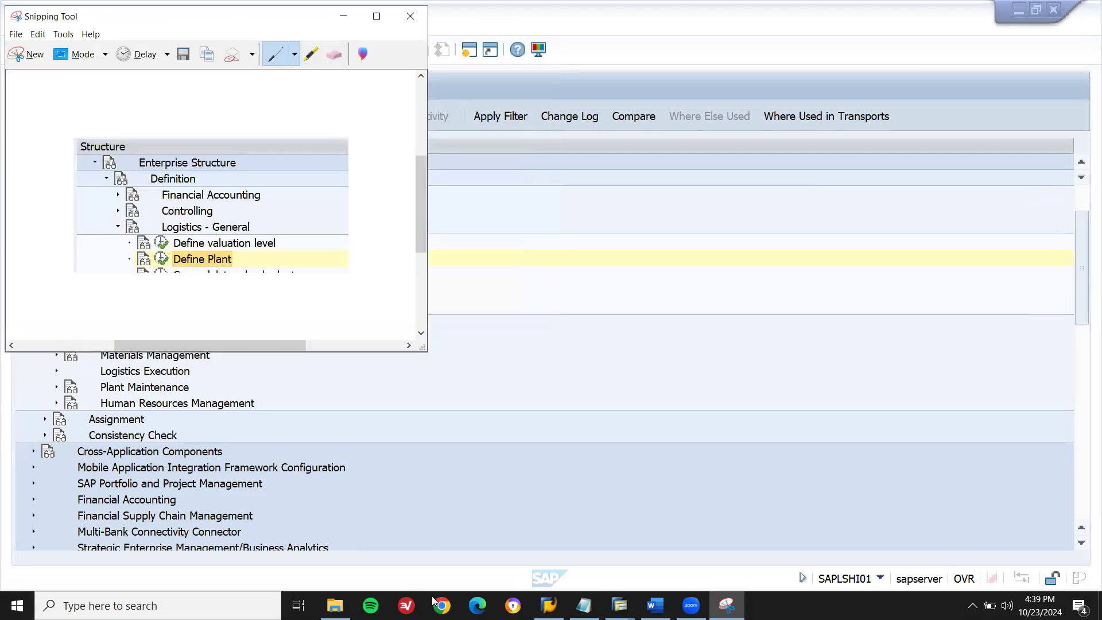
left_click(655, 606)
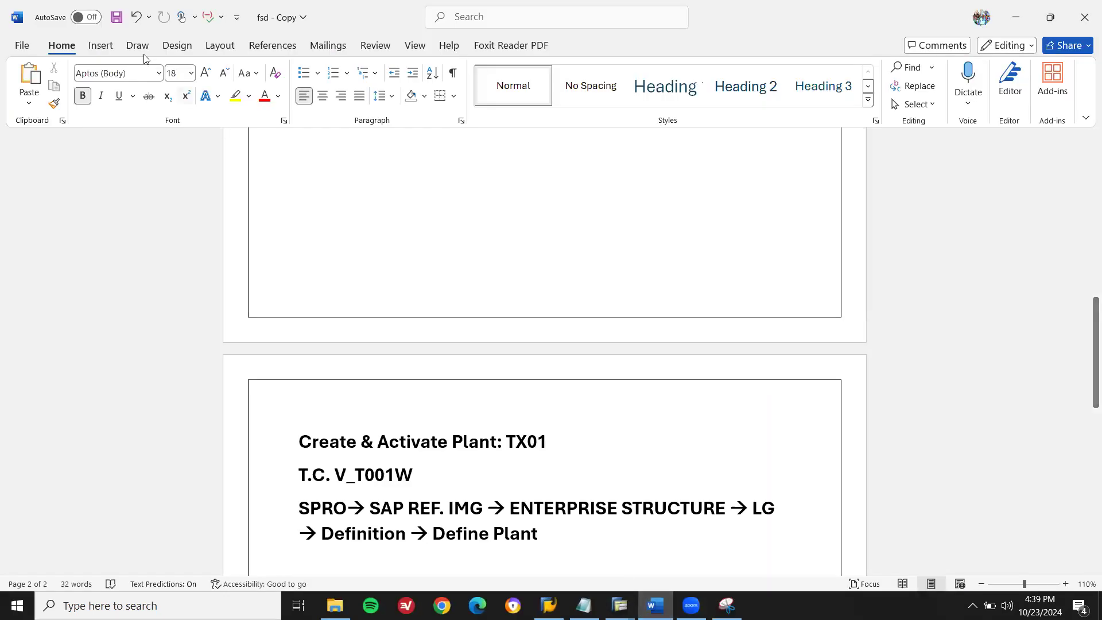
Insert the Define Plant tree screenshot from Desktop > data > FSD below the SPRO path line.
left_click(101, 46)
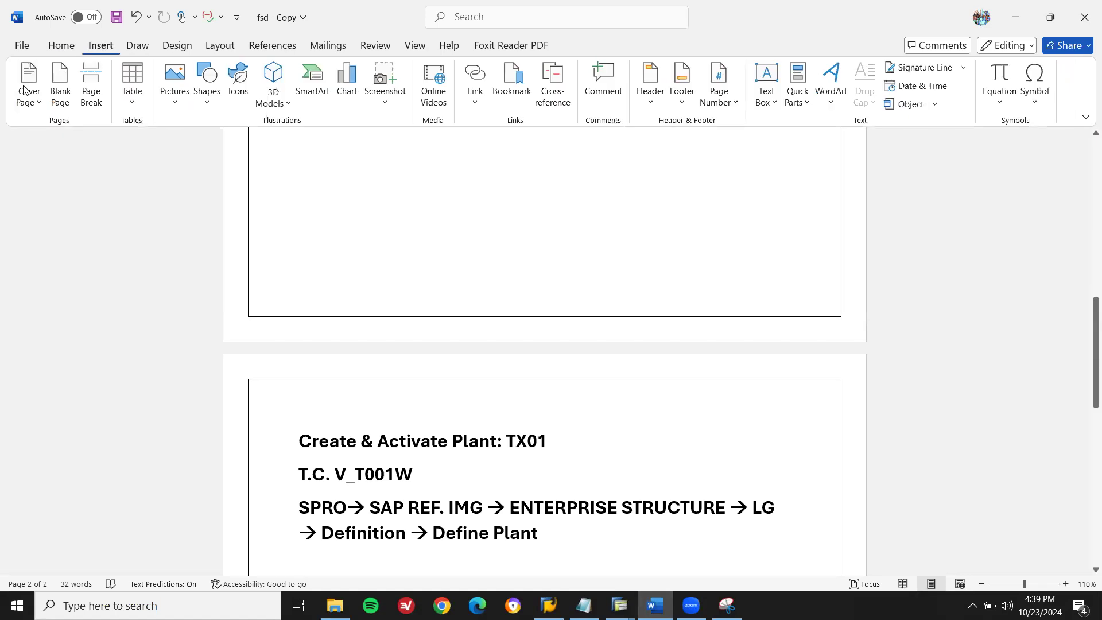
left_click(170, 85)
left_click(190, 150)
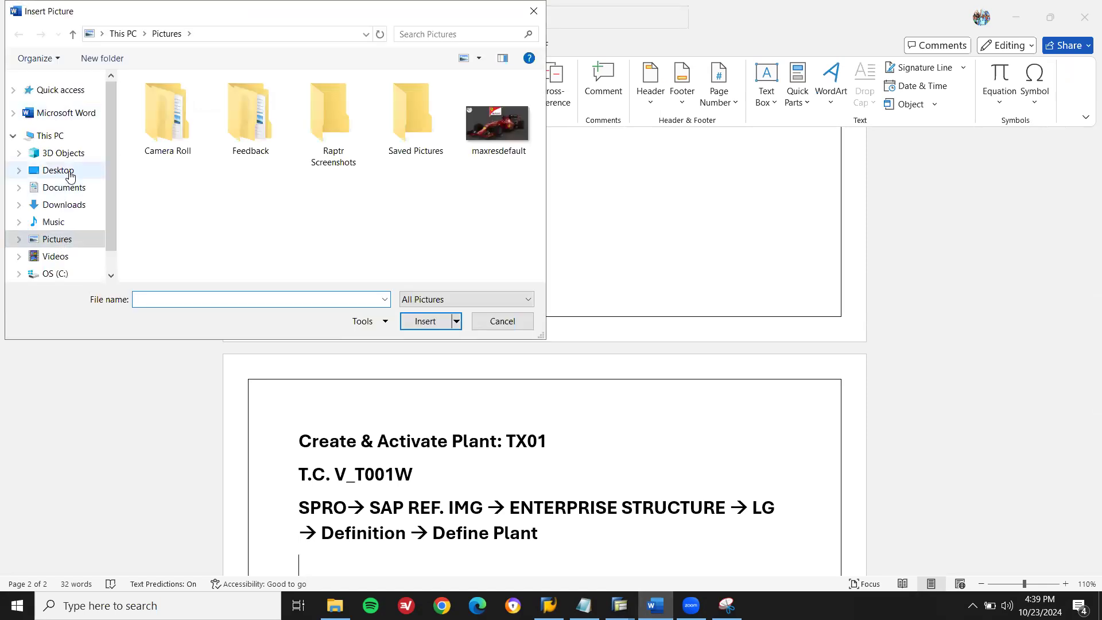
left_click(69, 172)
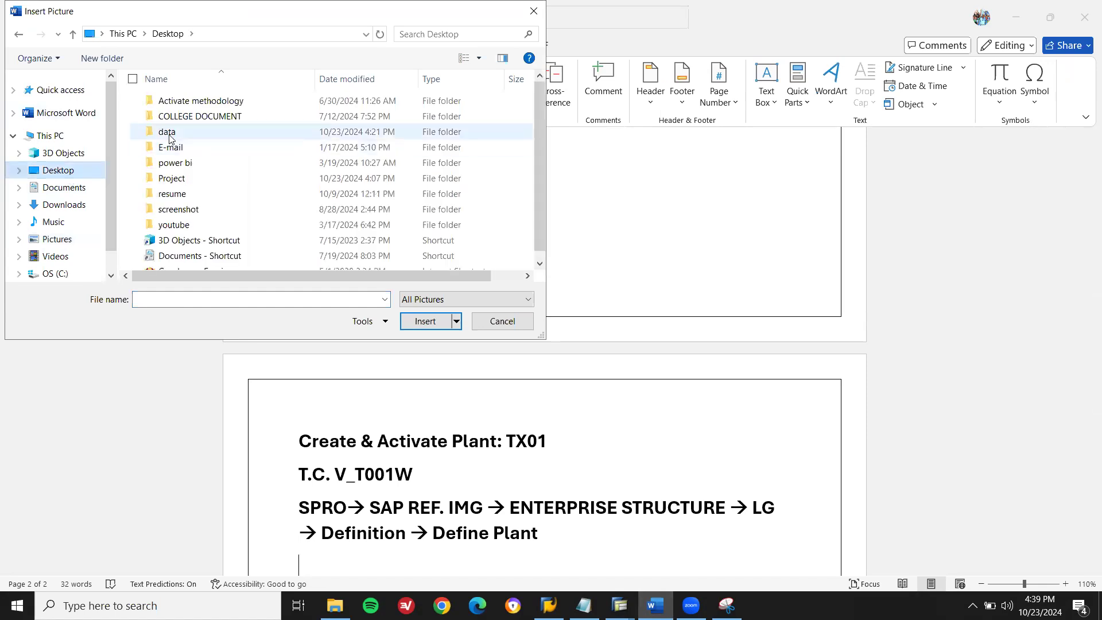
double_click(171, 133)
double_click(169, 135)
double_click(168, 134)
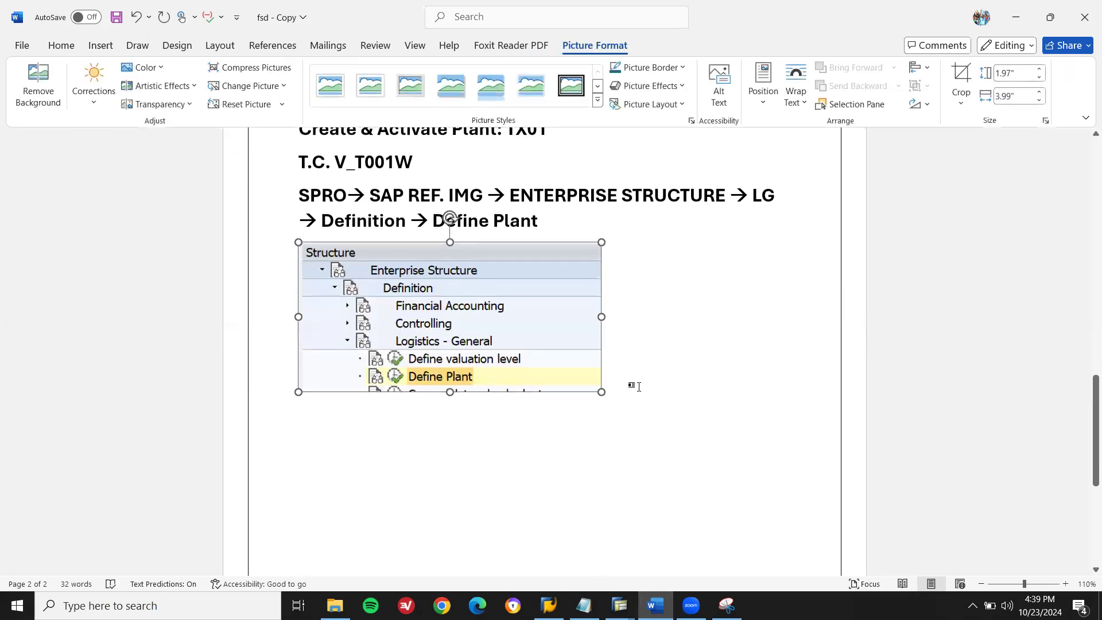
key("Down")
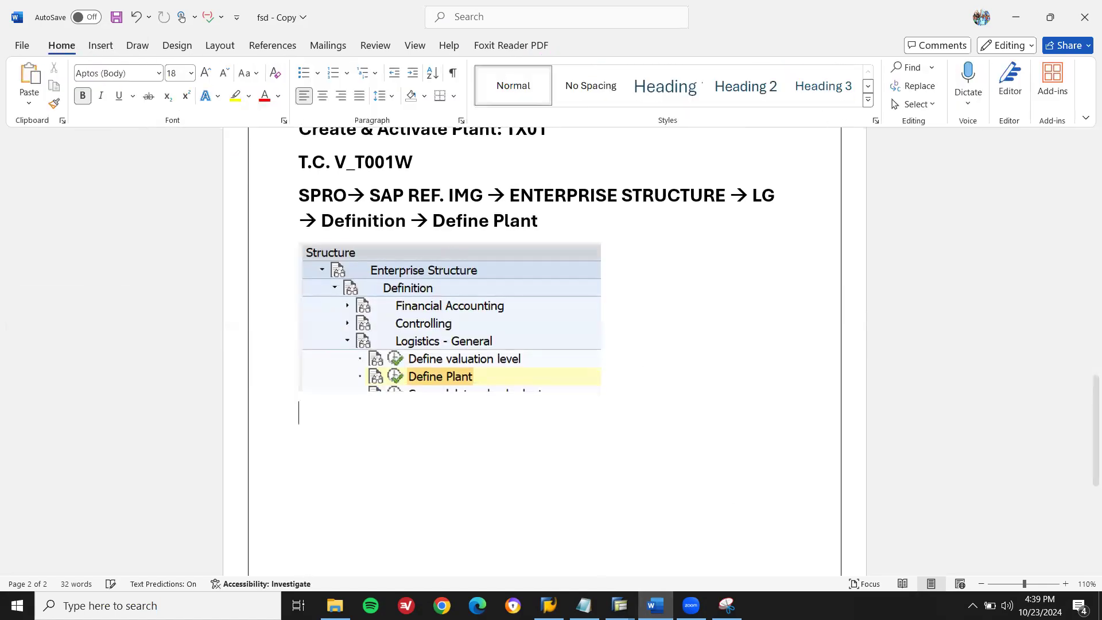
key("alt+Tab")
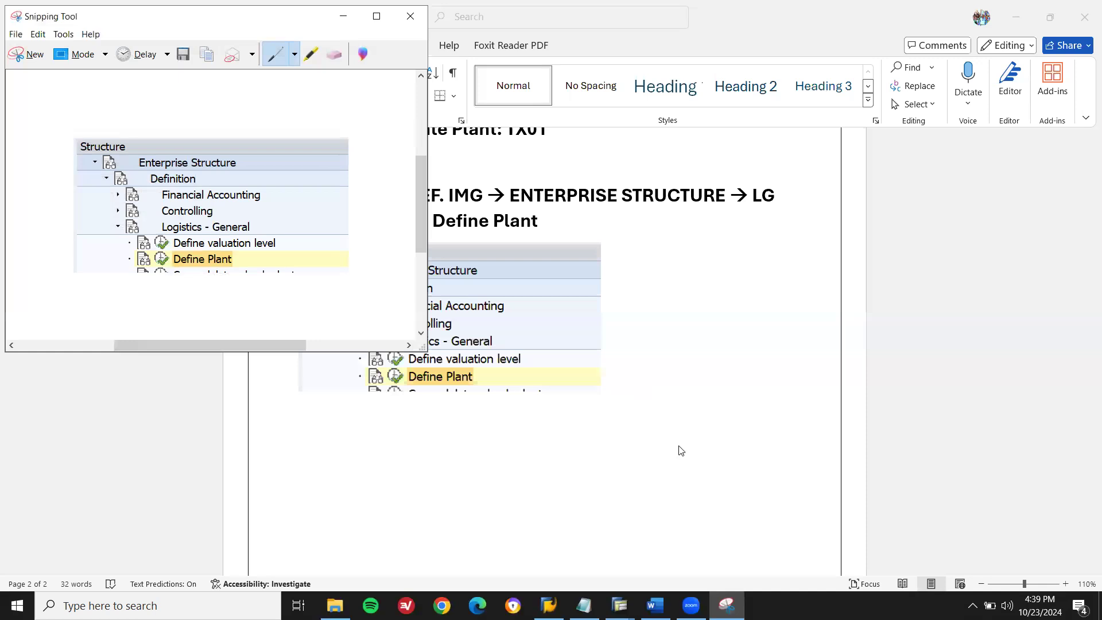
mouse_move(619, 595)
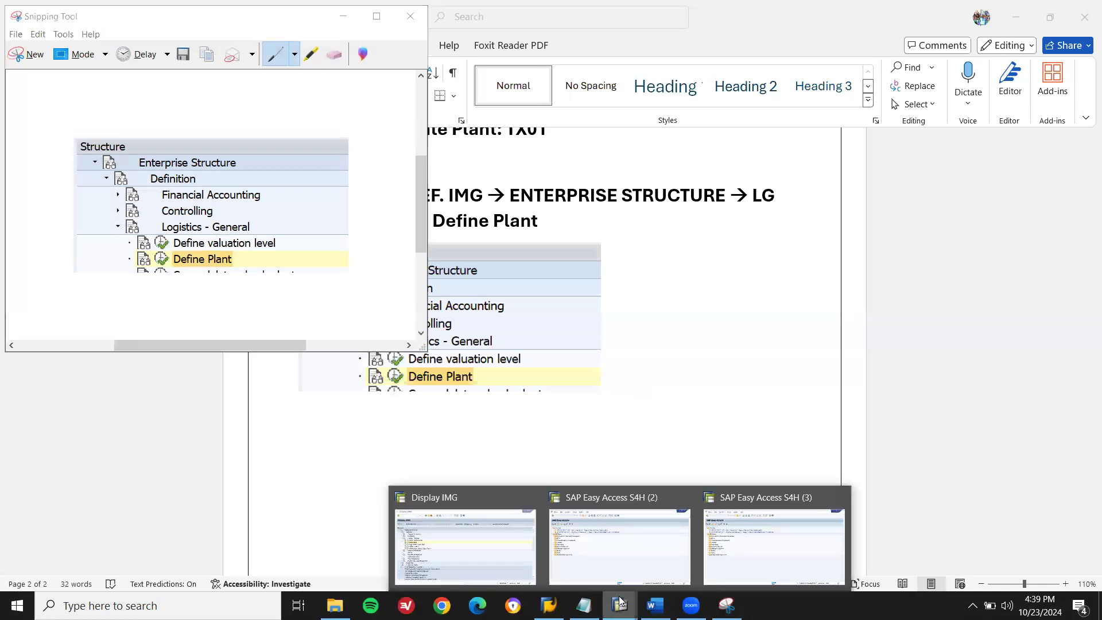
left_click(454, 558)
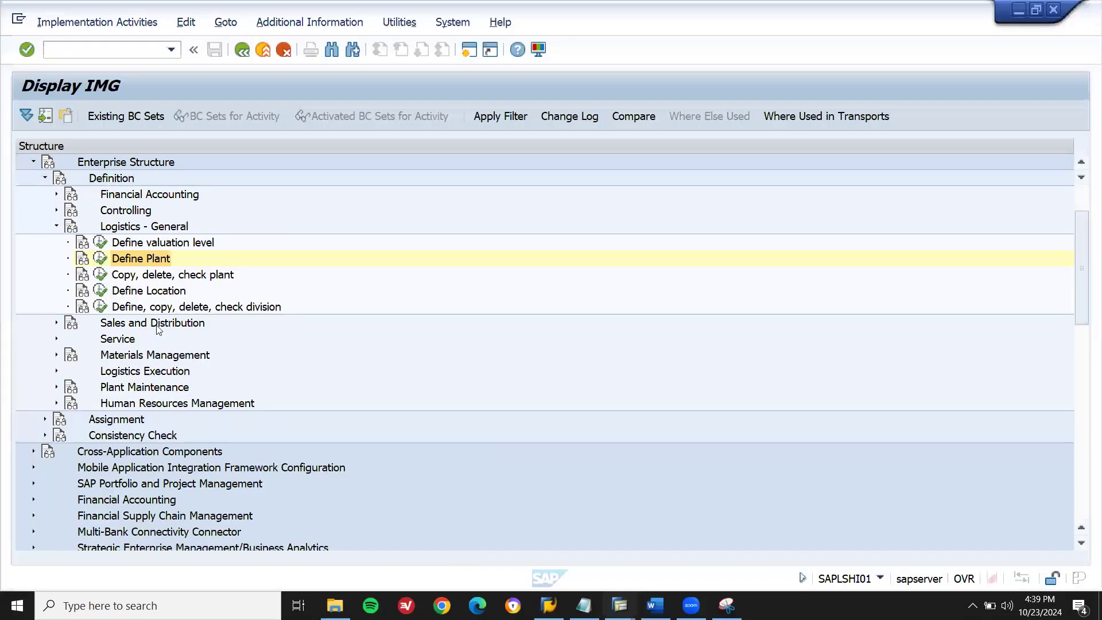
Add a new plant entry TX01 named TEX STEELS PLANT in Define Plant.
left_click(100, 258)
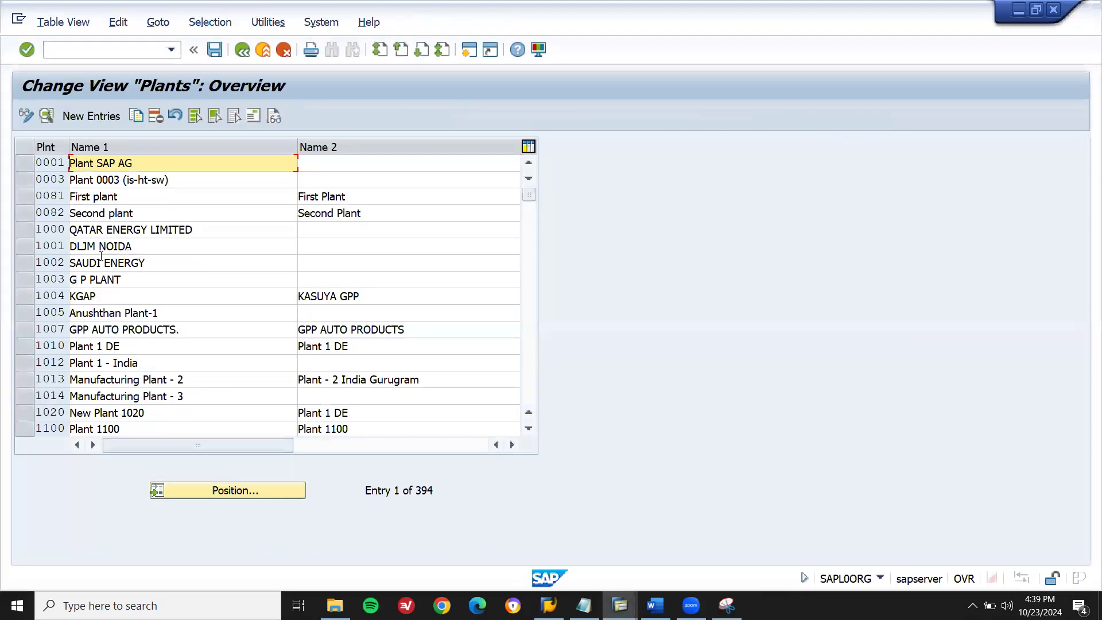
left_click(76, 117)
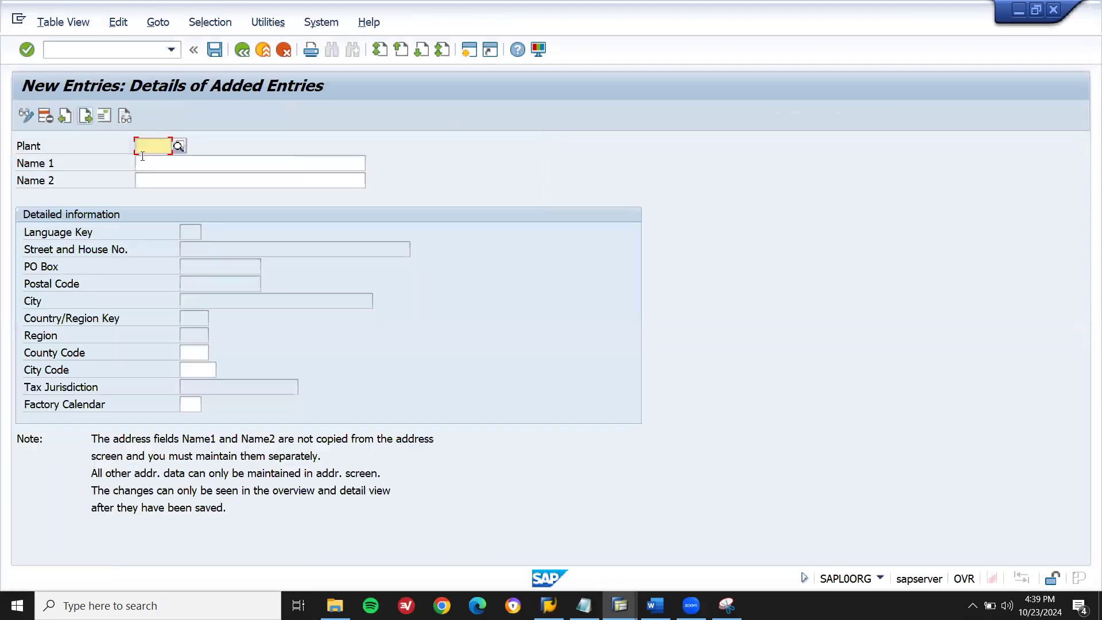
type("TX0")
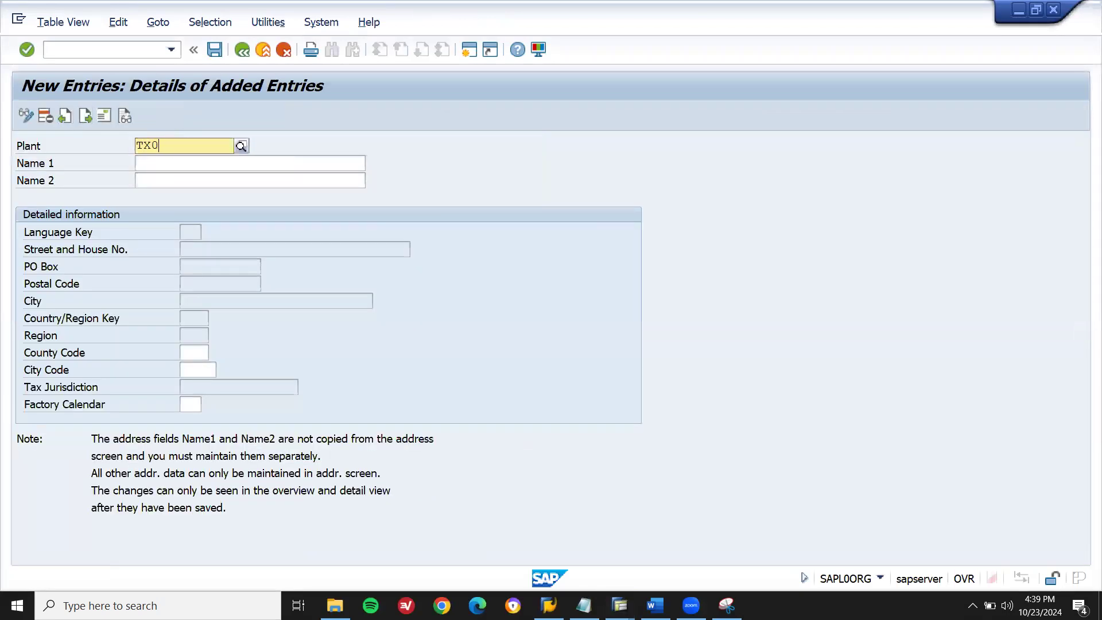
type("1")
key("Return")
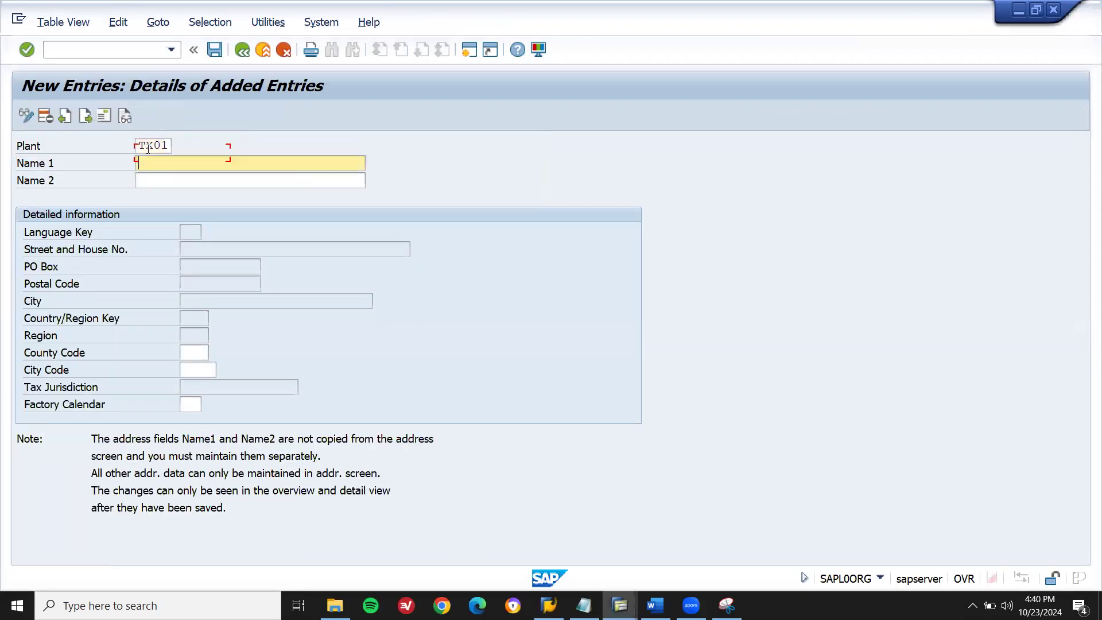
type("TE")
type("X PLAN")
key("BackSpace")
key("BackSpace")
key("BackSpace")
type("STEELS PLAN")
Set the plant's factory calendar to US.
left_click(188, 406)
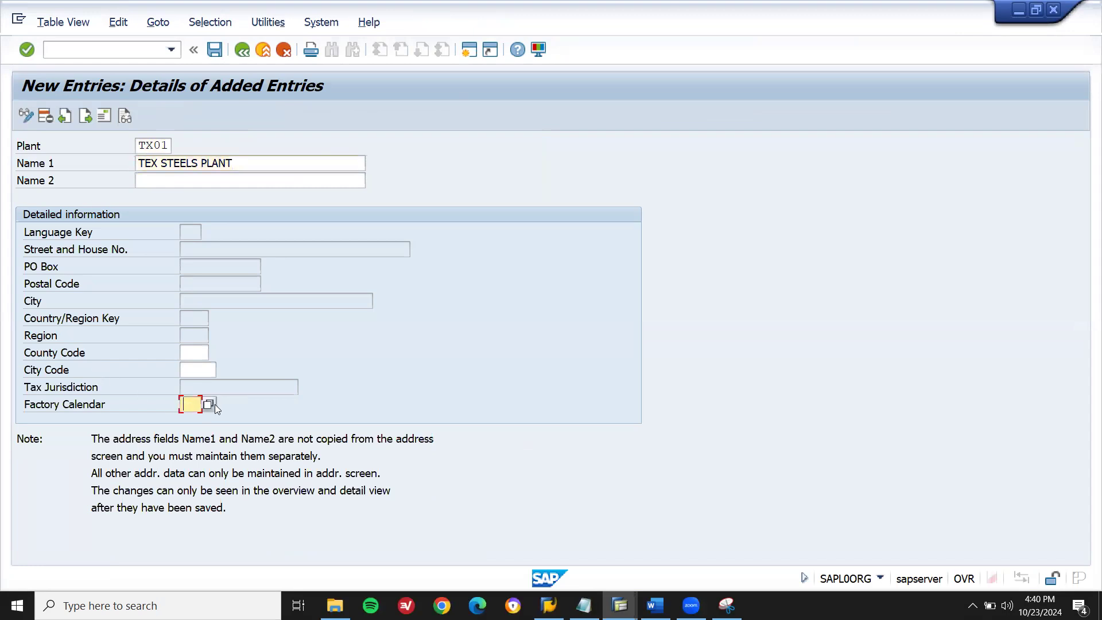
left_click(209, 406)
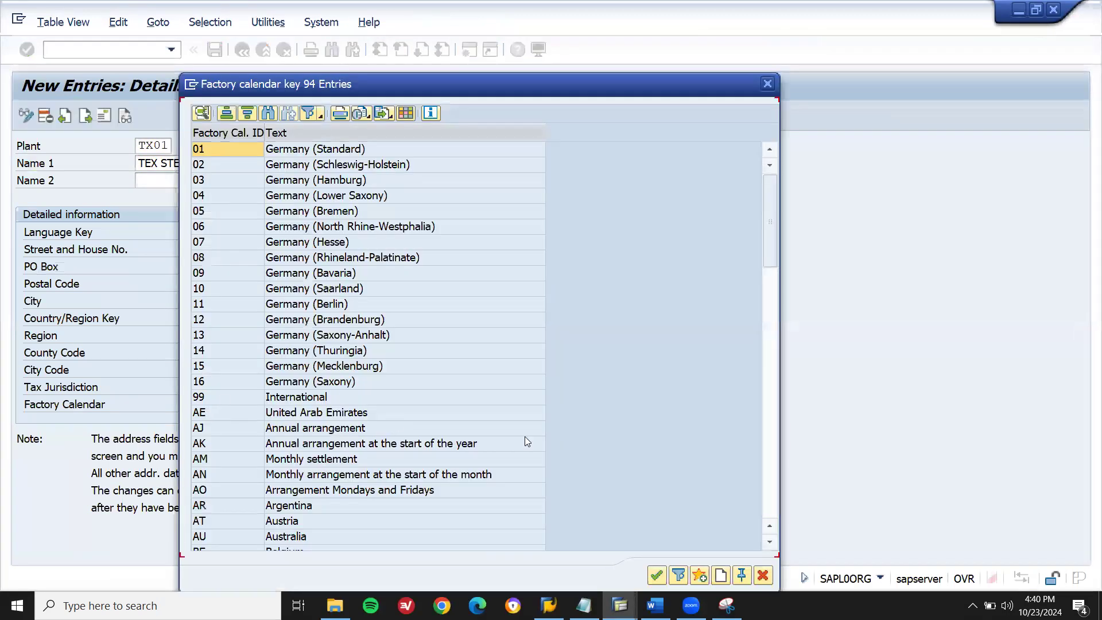
left_click(772, 485)
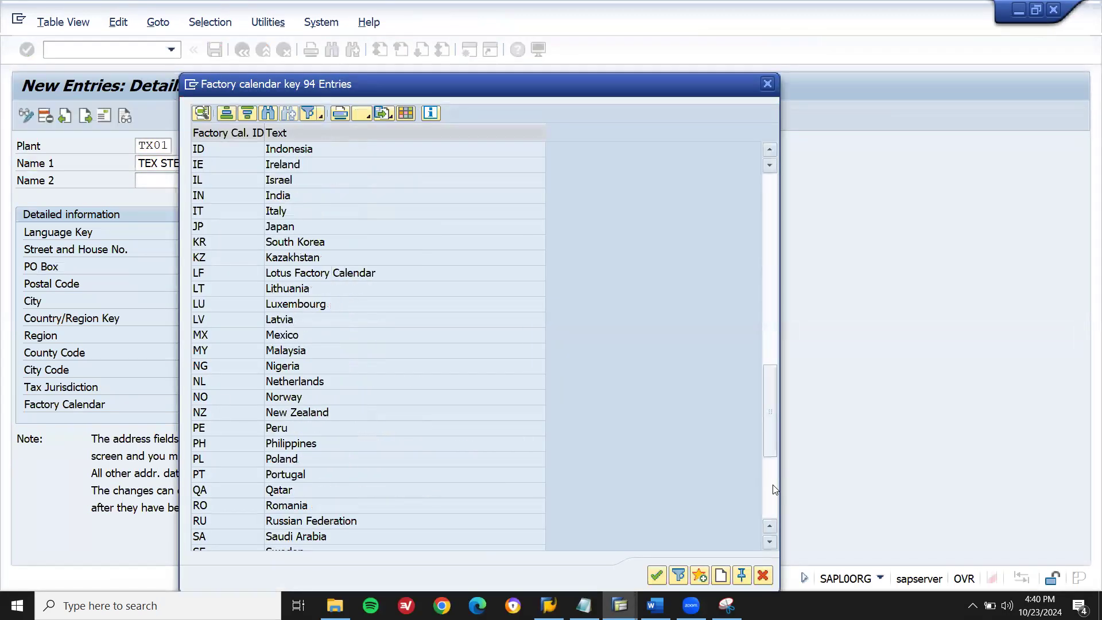
left_click(316, 427)
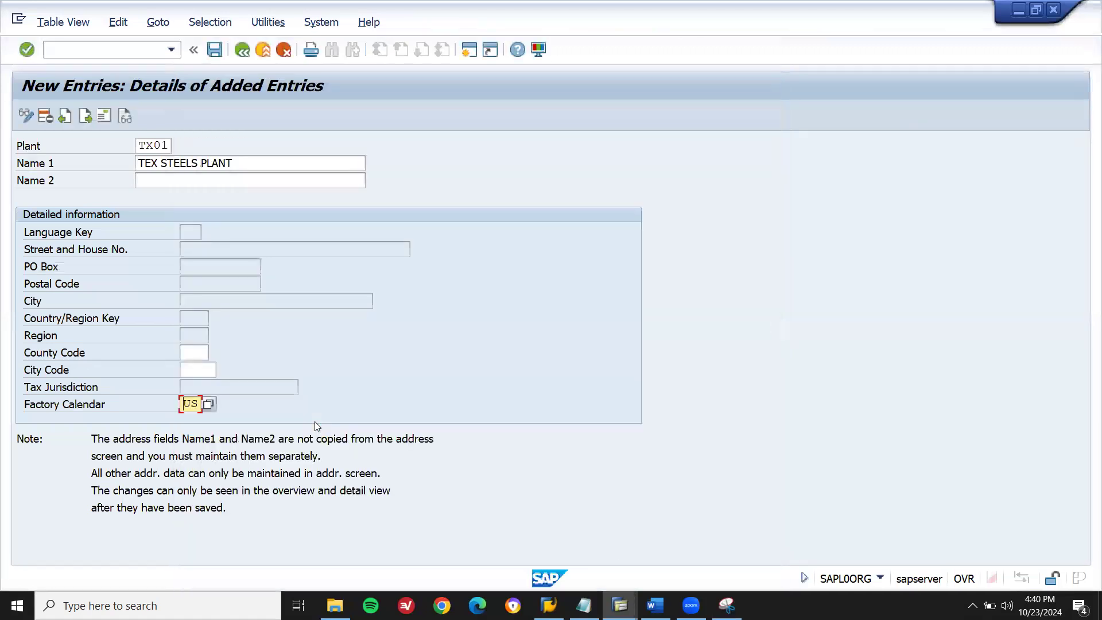
key("Return")
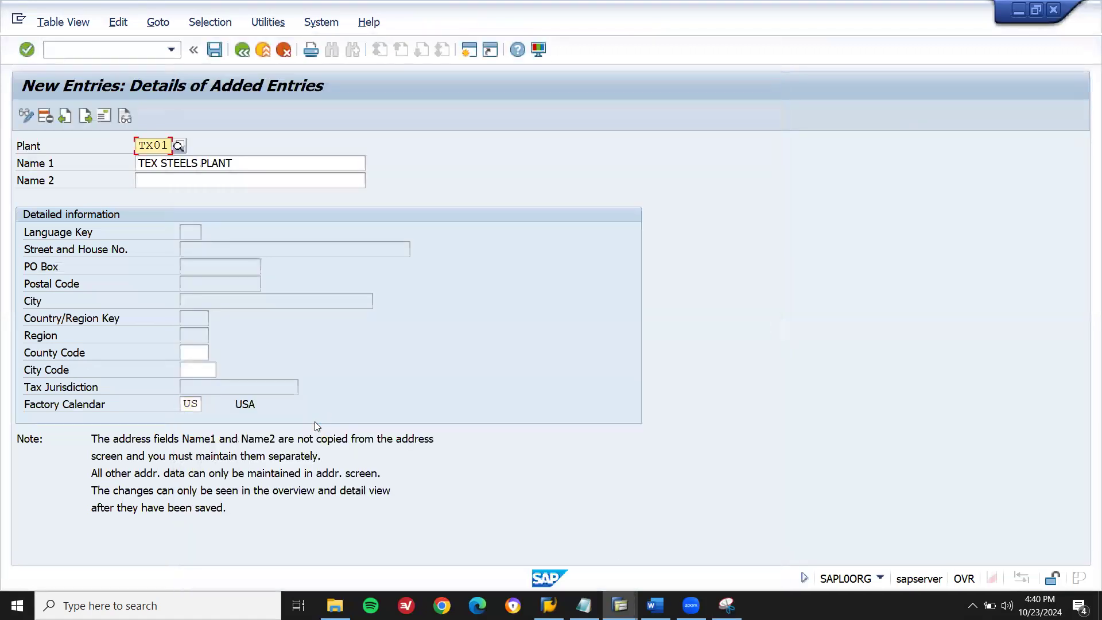
Set the plant address country to US and save plant TX01.
key("shift+F5")
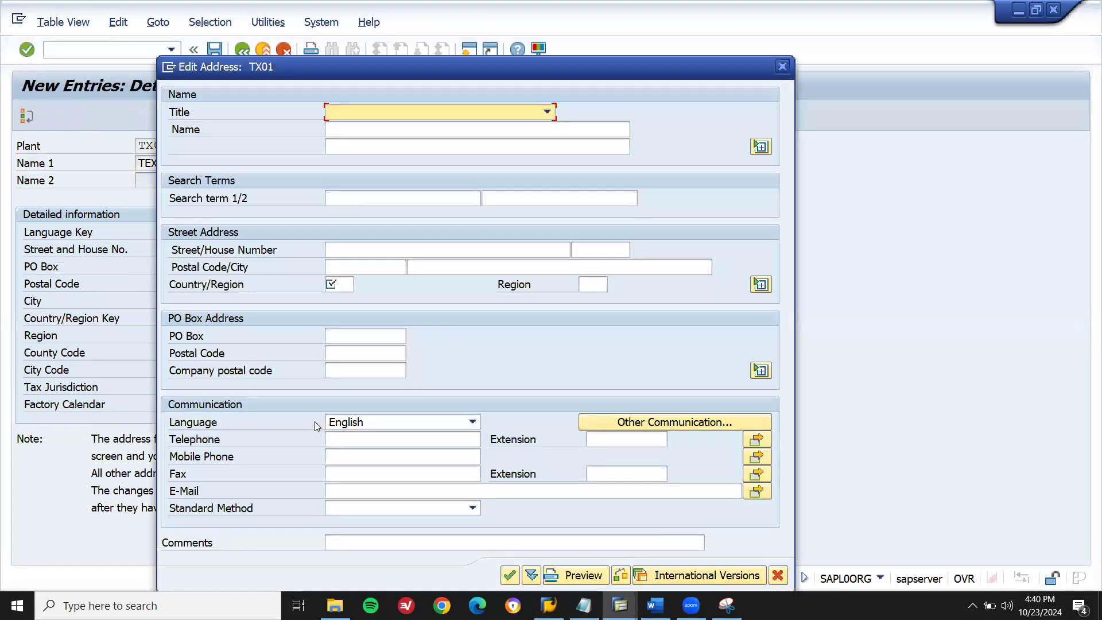
left_click(346, 284)
type("US")
key("Return")
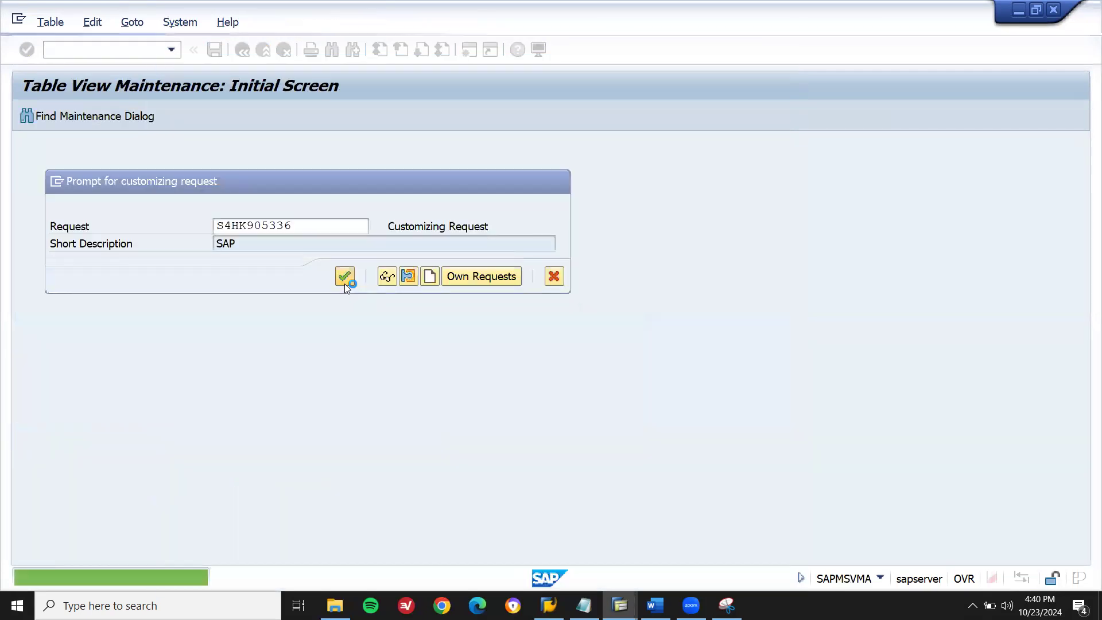
left_click(344, 283)
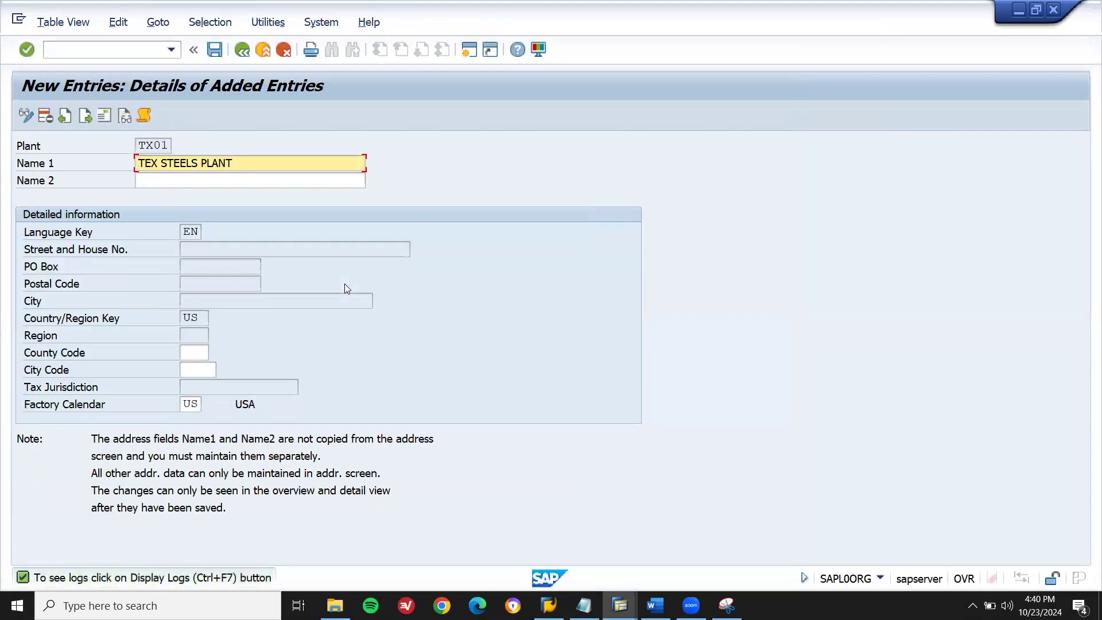
Snip the TX01 plant form from Plant down to Factory Calendar and save it as 'CQ' in FSD.
left_click(727, 605)
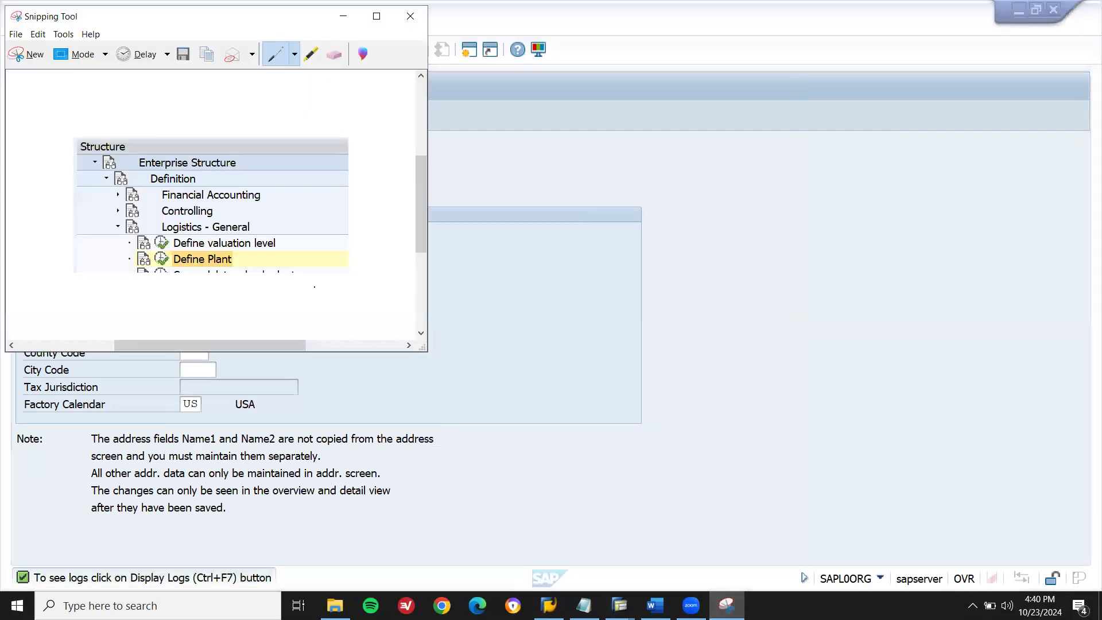
left_click(41, 54)
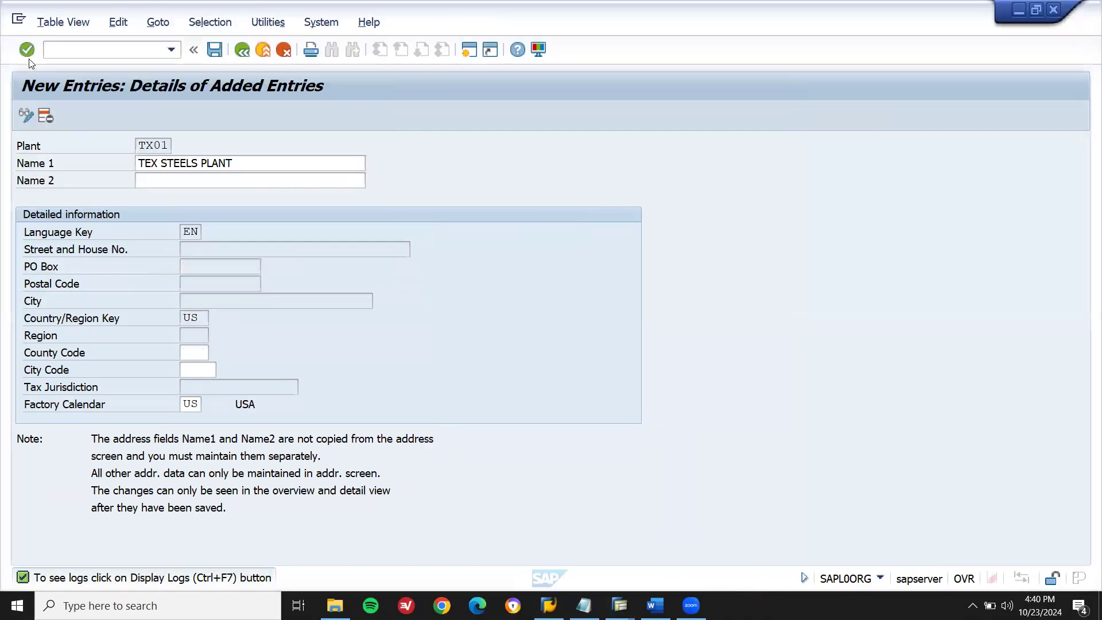
left_click_drag(16, 131, 398, 423)
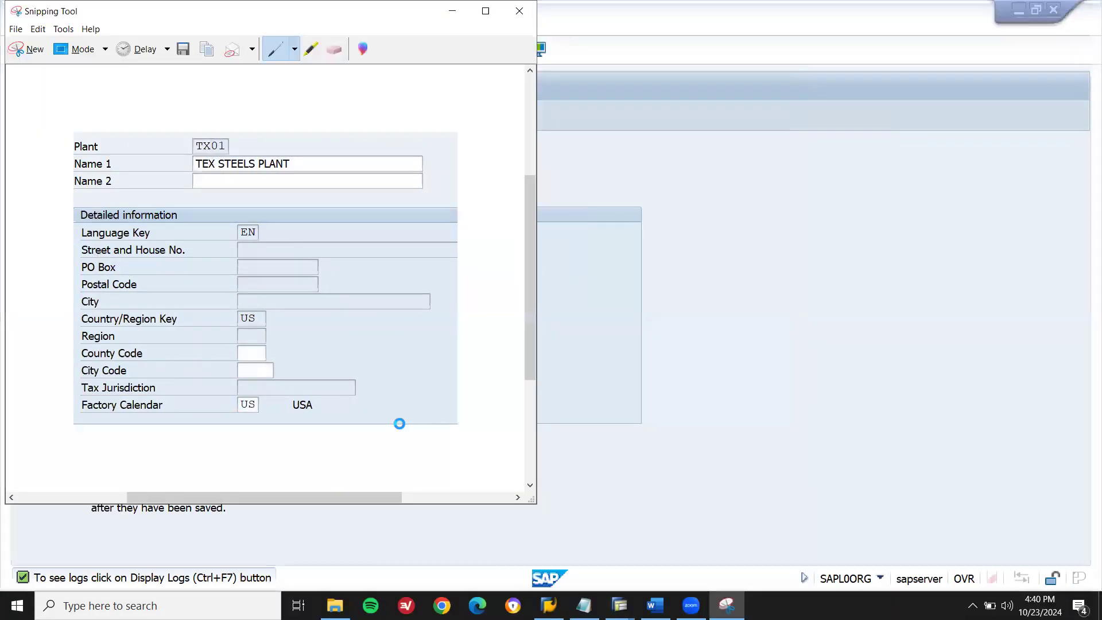
key("ctrl+s")
type("C")
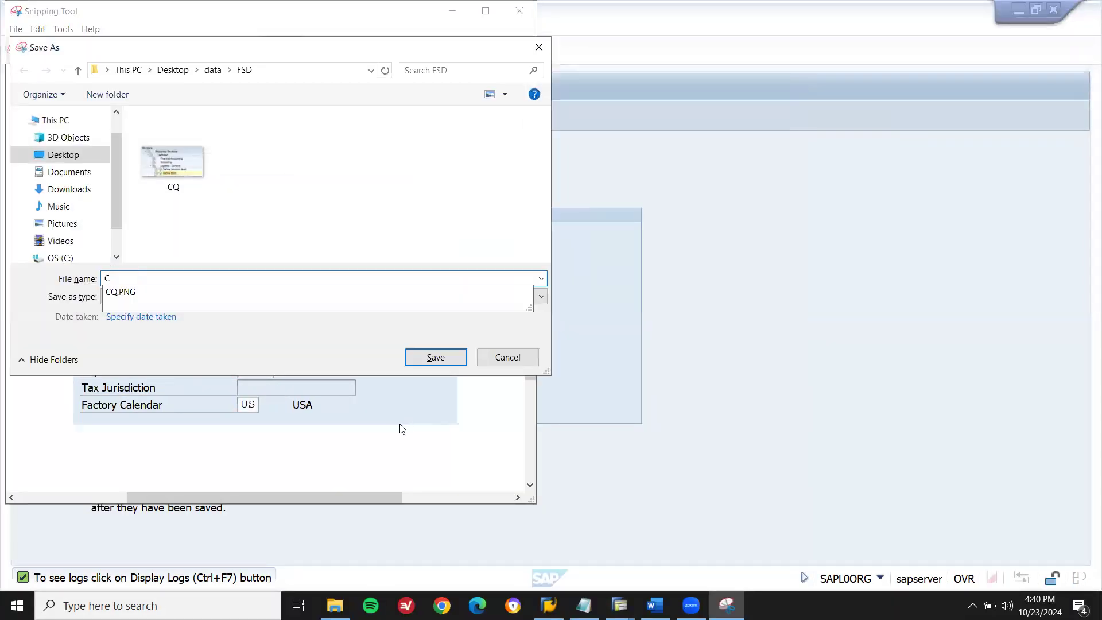
type("Q")
key("Return")
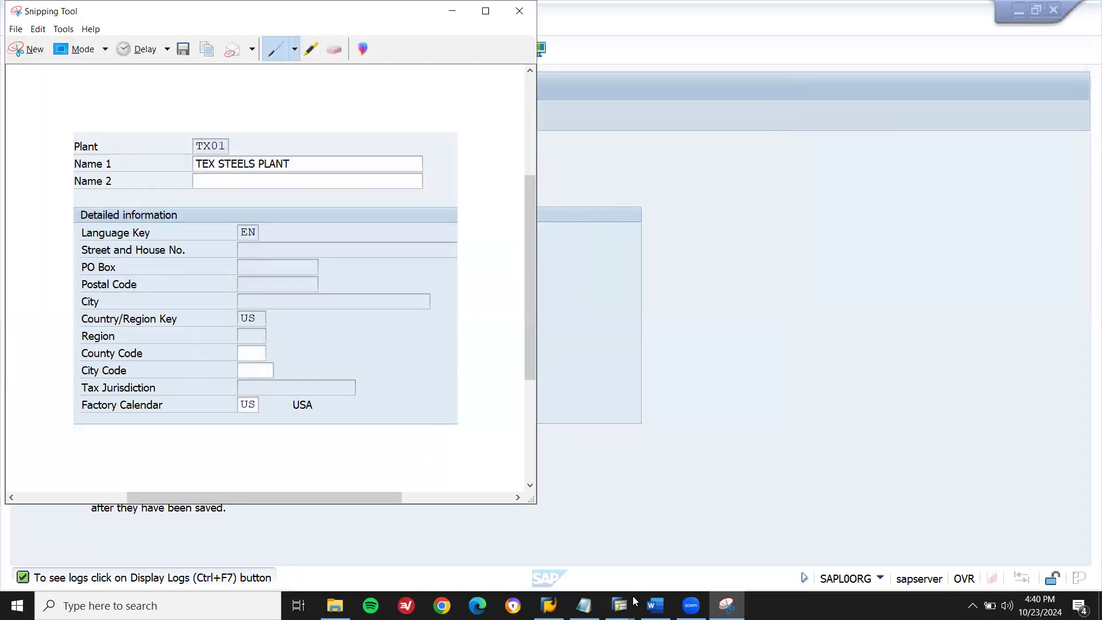
mouse_move(691, 606)
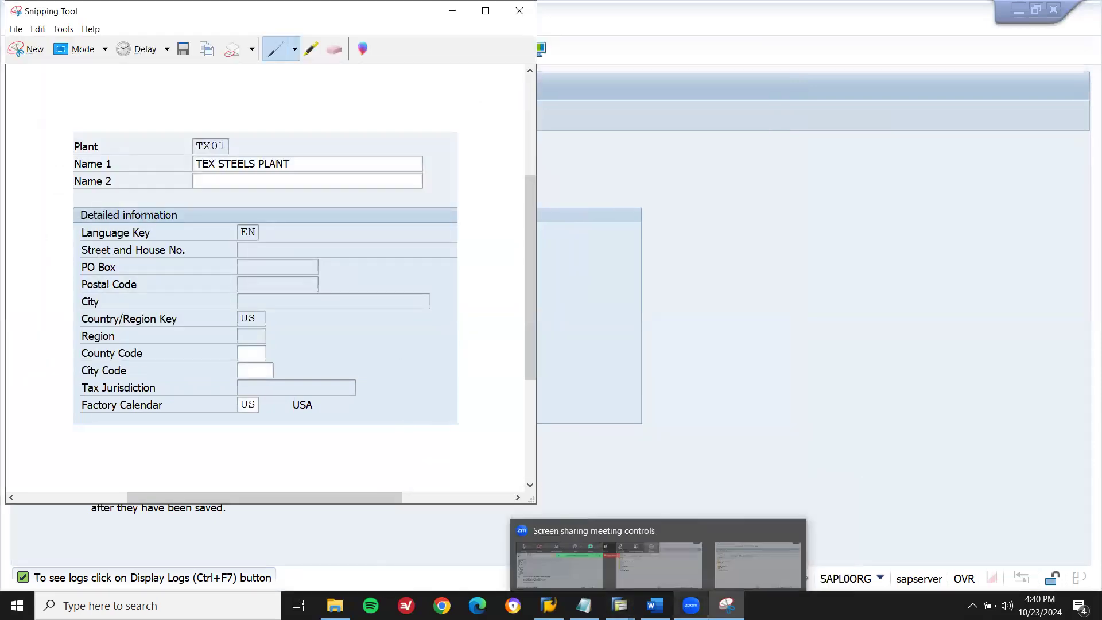
left_click(655, 606)
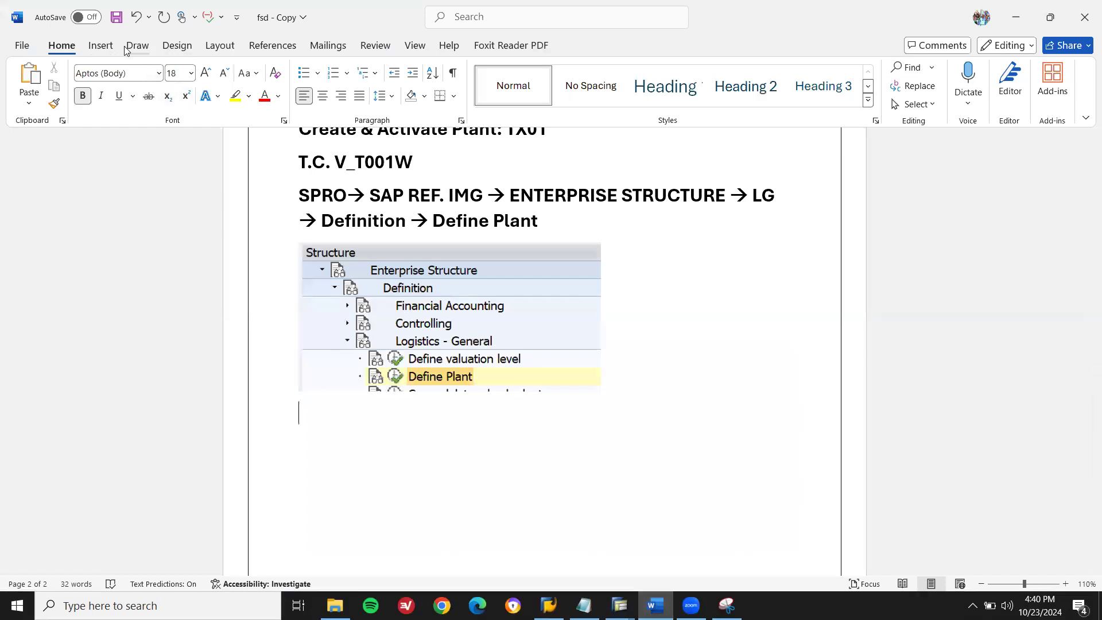
Insert the CQ1 plant details screenshot into the Word FSD.
left_click(100, 46)
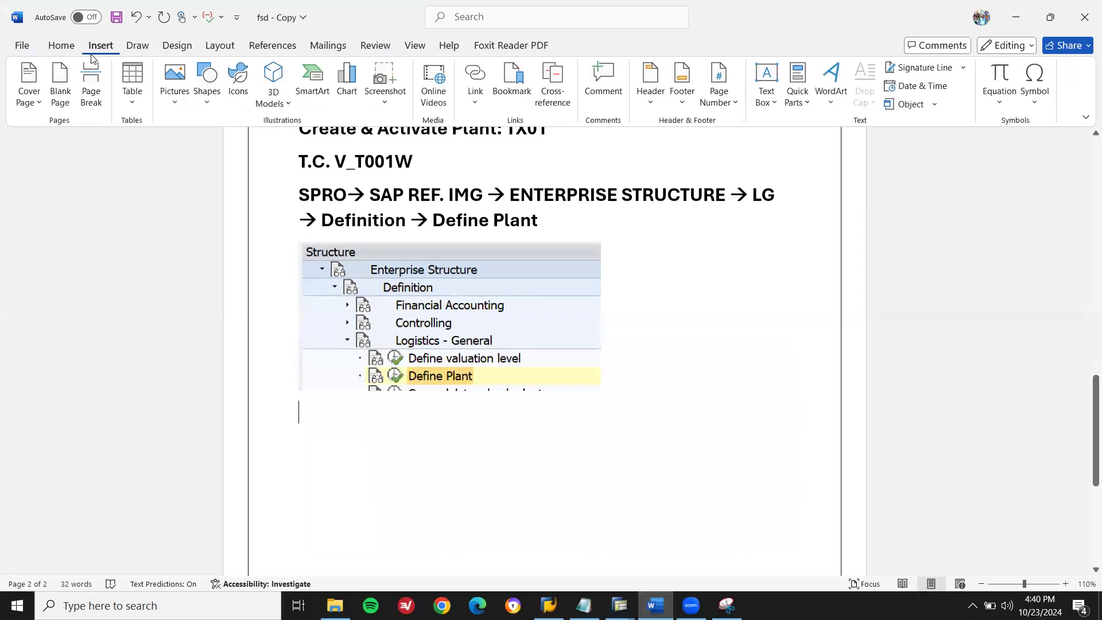
left_click(175, 95)
left_click(205, 147)
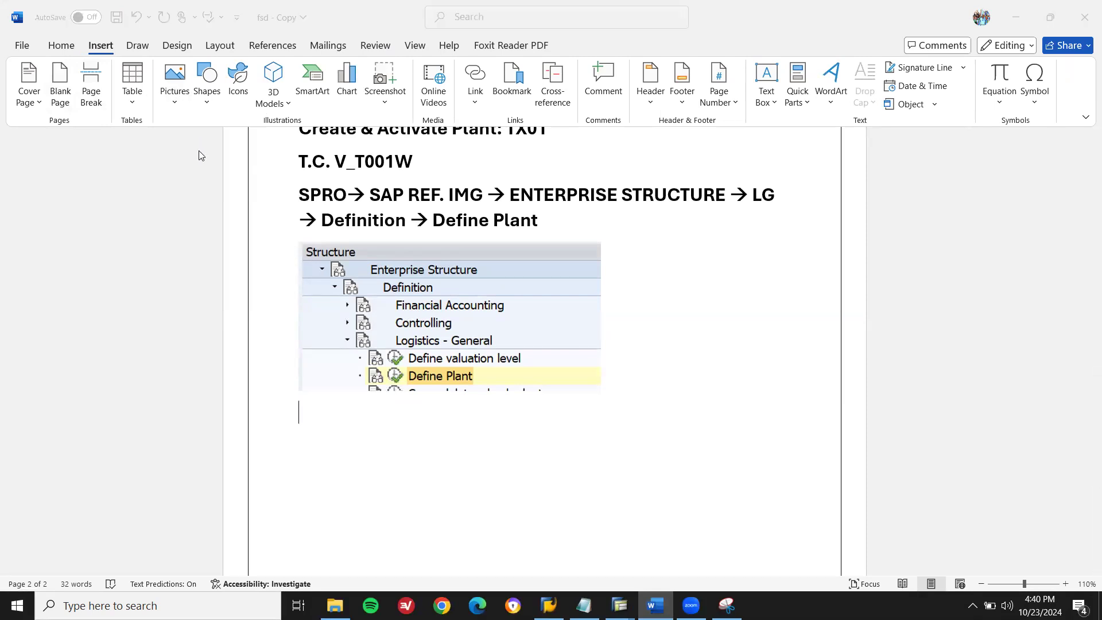
double_click(240, 135)
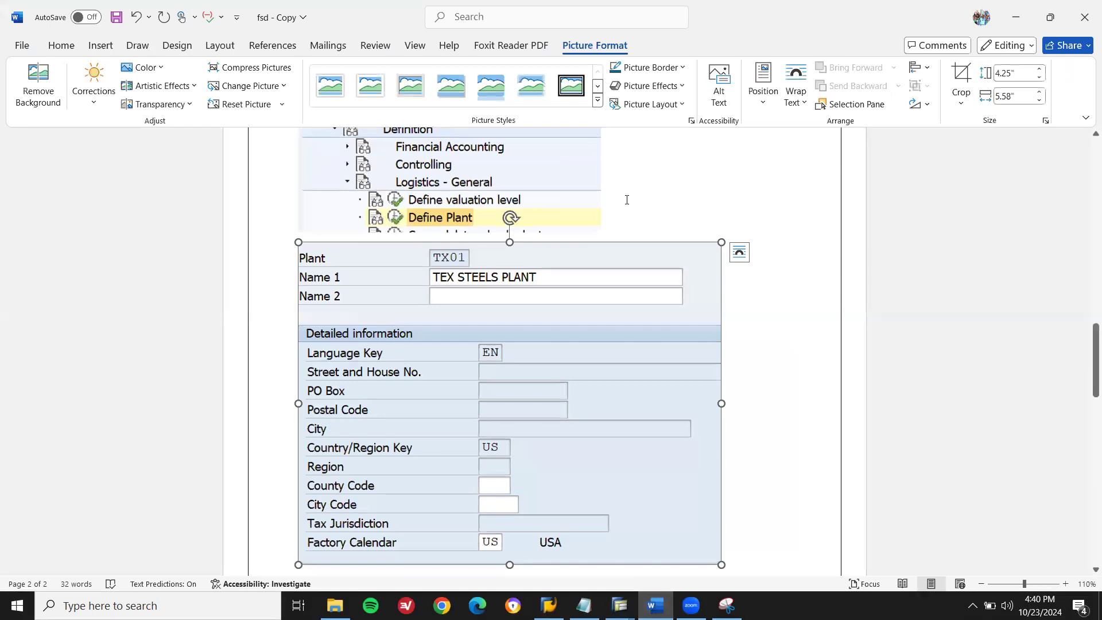
Add 'Description: TEX STEEL PLANT' and 'Factory calendar: US' lines at the picture and save the document.
left_click(613, 218)
key("Return")
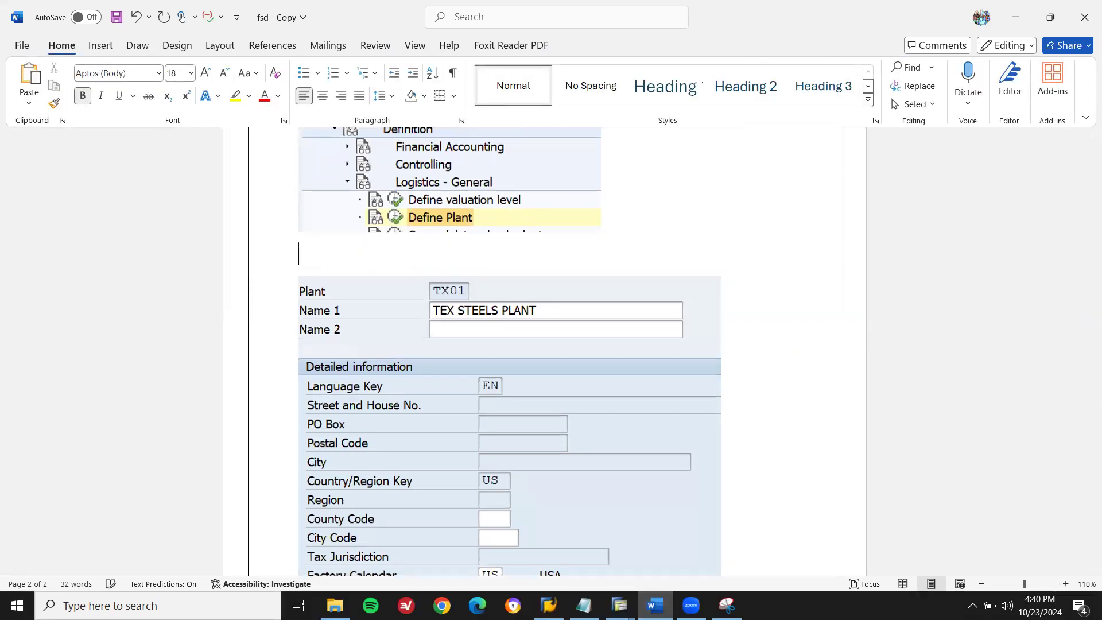
type("Te")
type("EX STEEL")
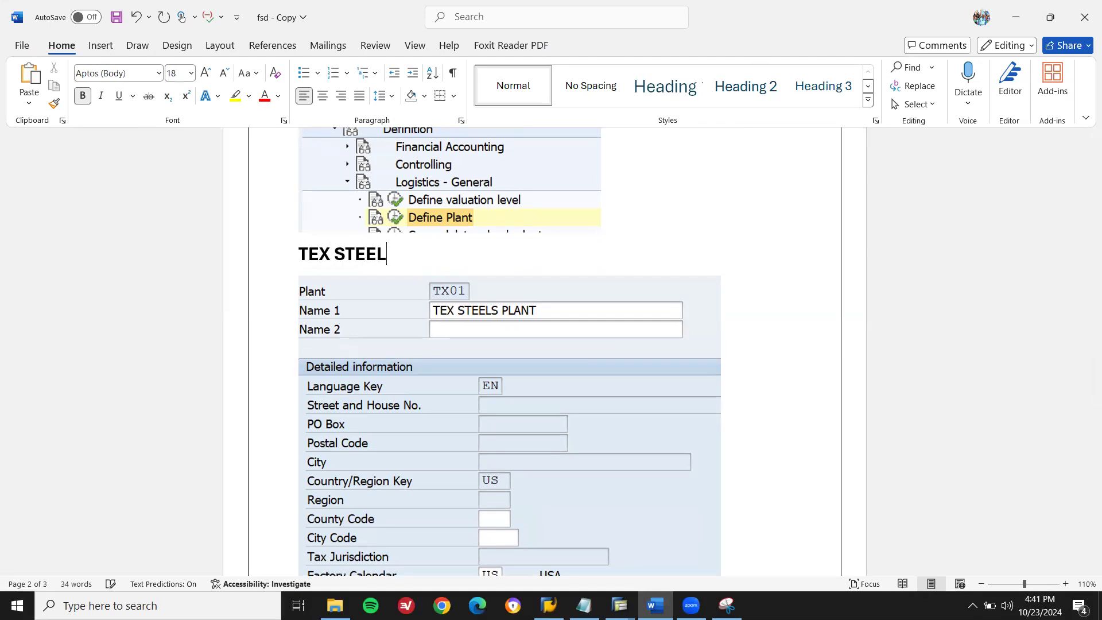
type(" PLANT")
key("Return")
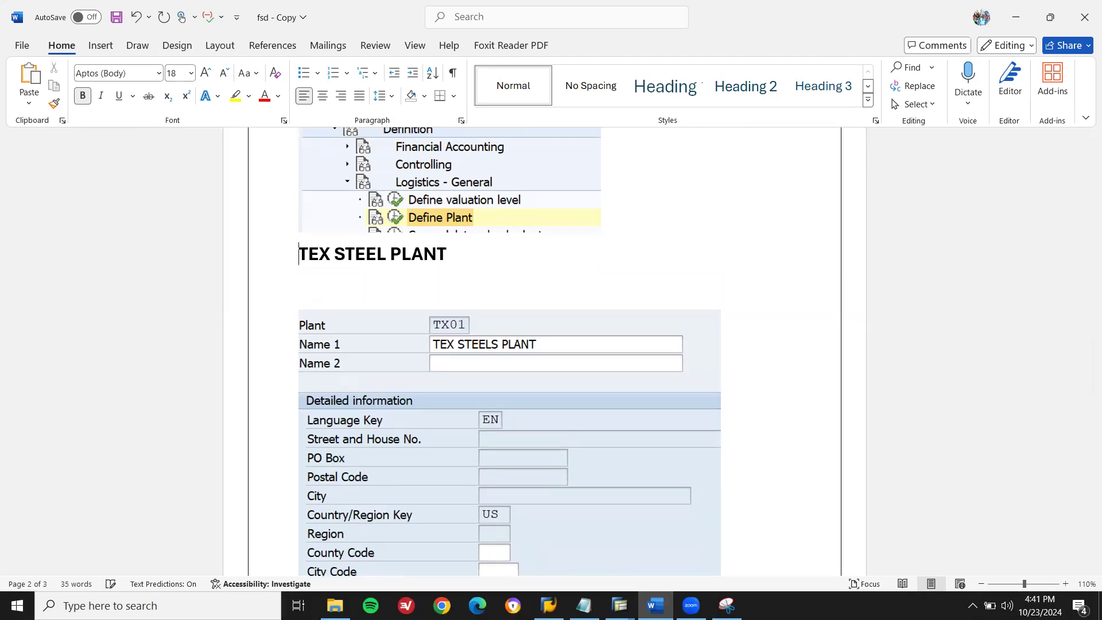
type("Descripti")
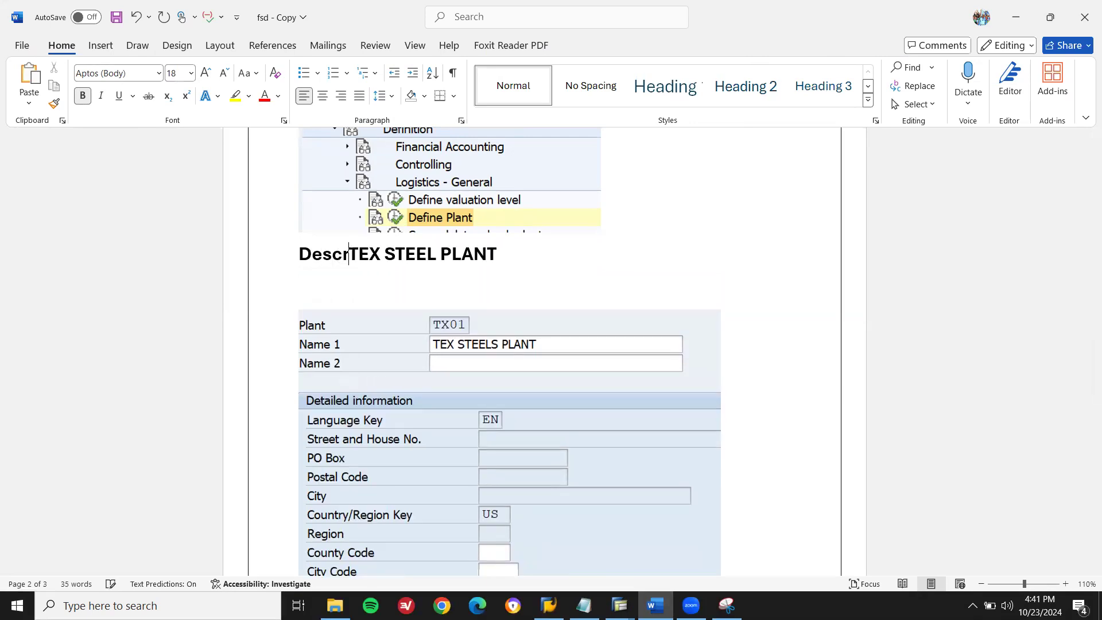
type("on: ")
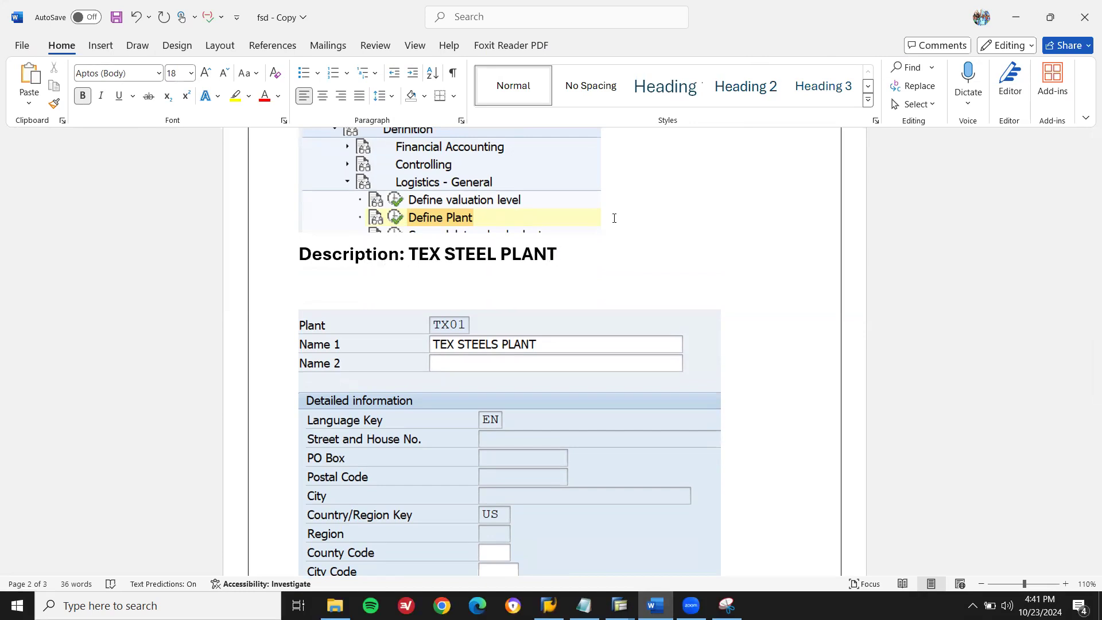
type("factory calendar:")
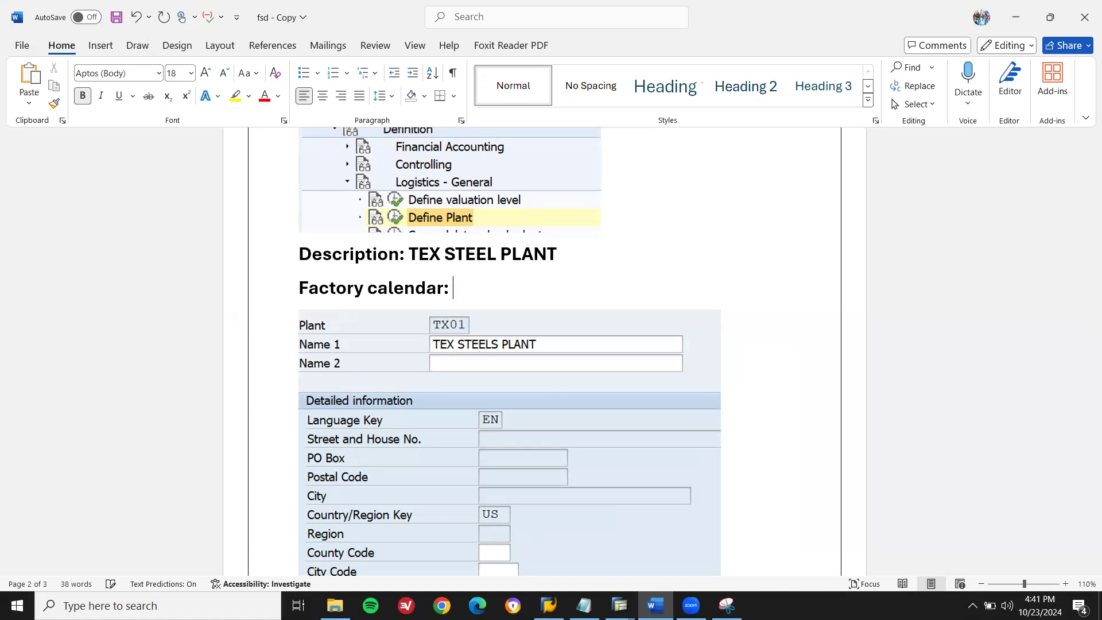
type(" US")
key("ctrl+s")
Insert a page break to start a blank page 3.
scroll(786, 489, "down", 3)
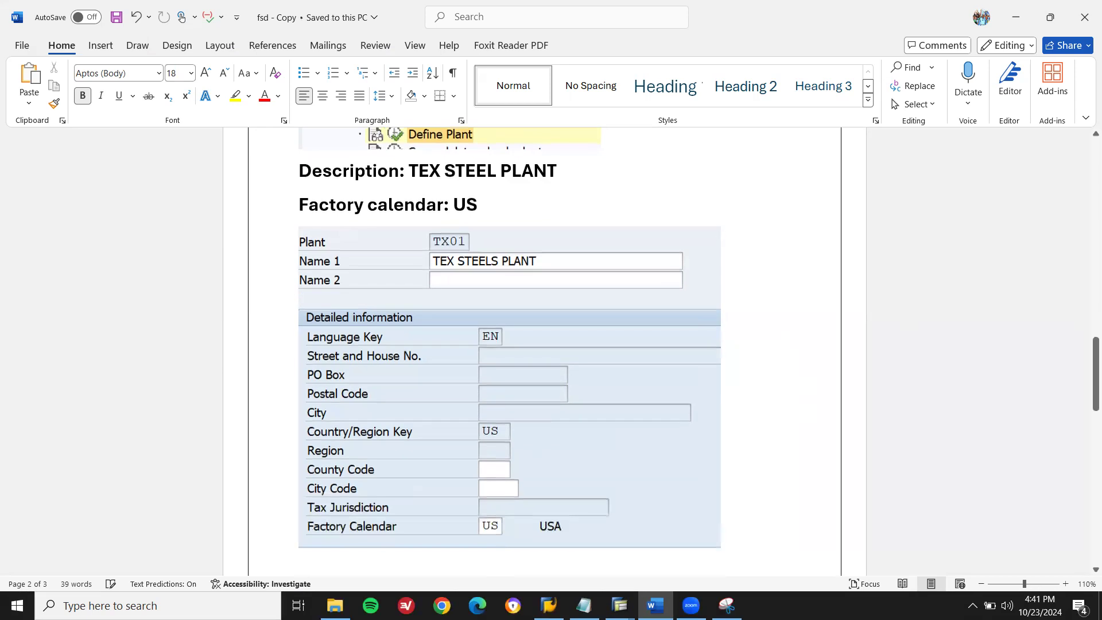
key("ctrl+Return")
key("alt+Tab")
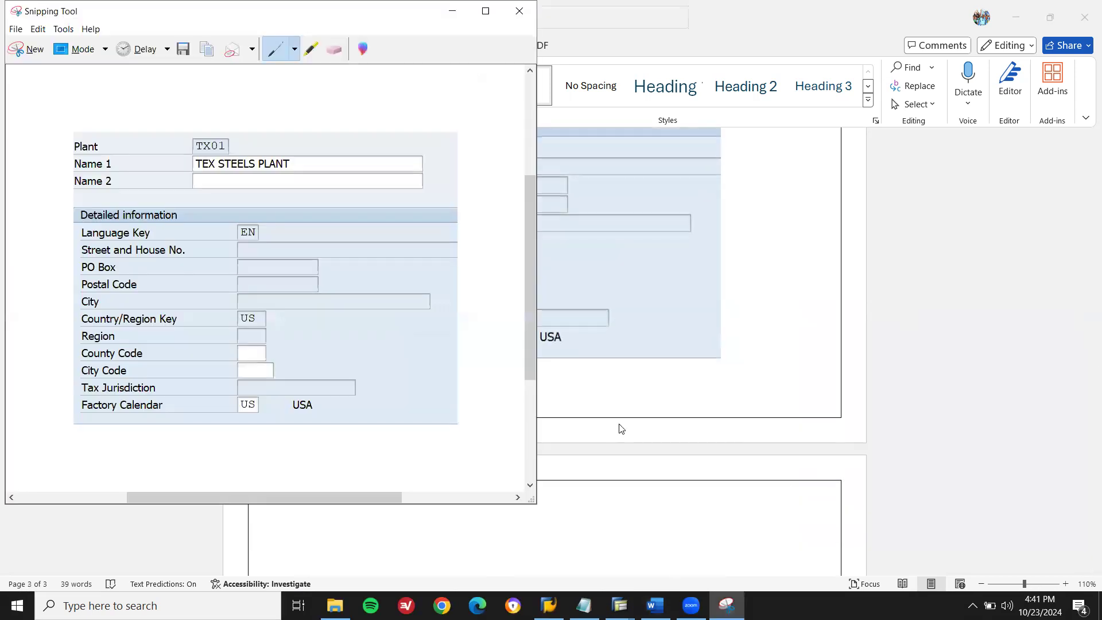
Open Enterprise Structure > Assignment > Logistics - General > Assign plant to company code.
left_click(620, 605)
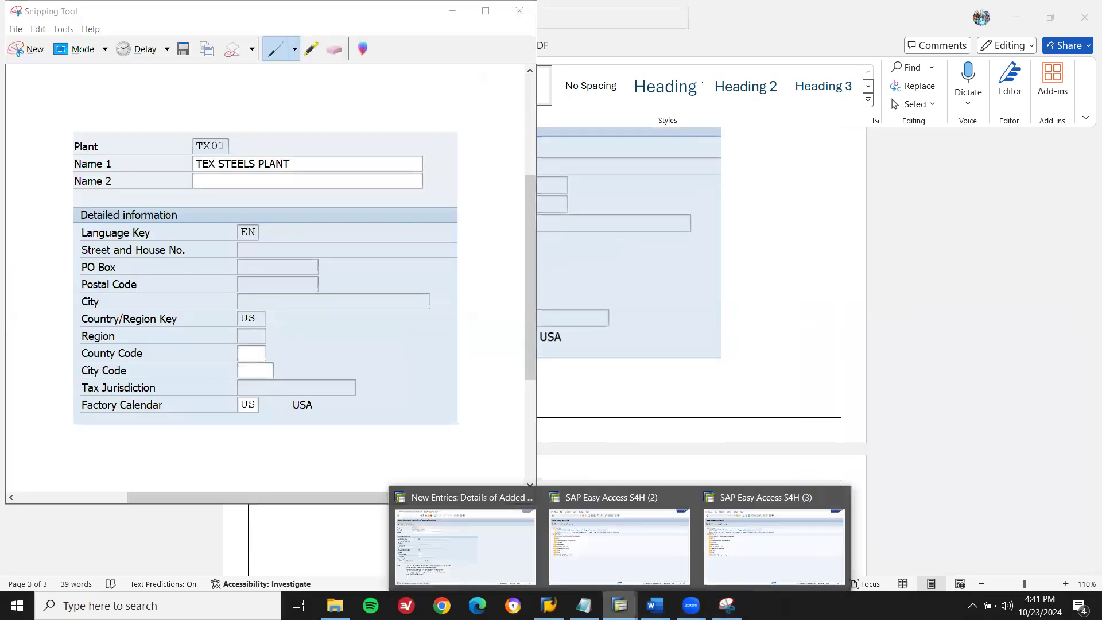
left_click(440, 578)
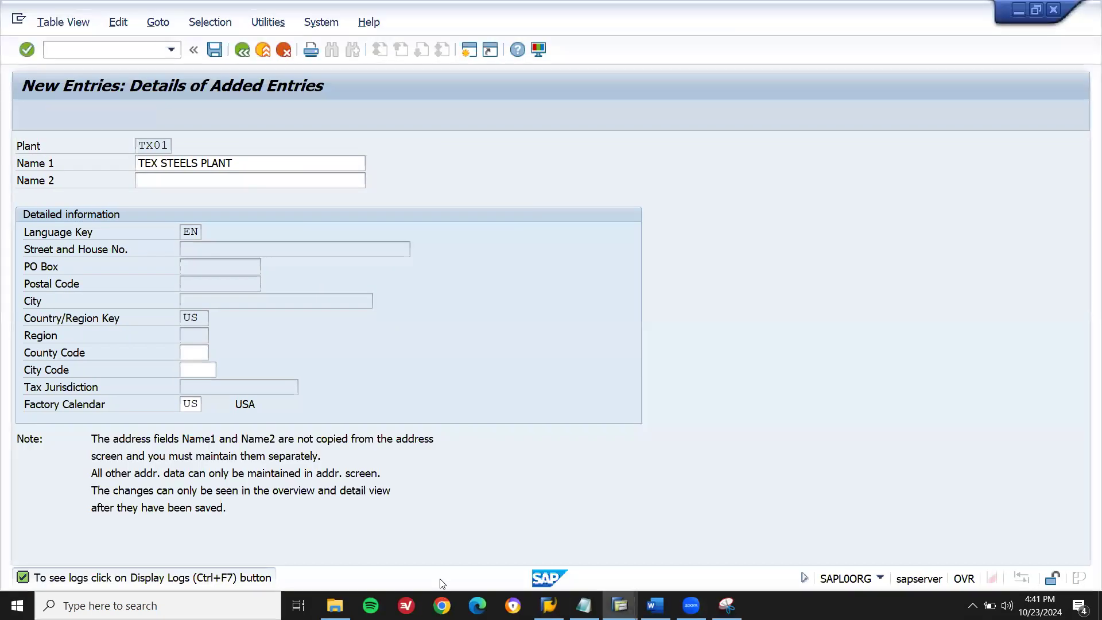
key("F3")
key("F3")
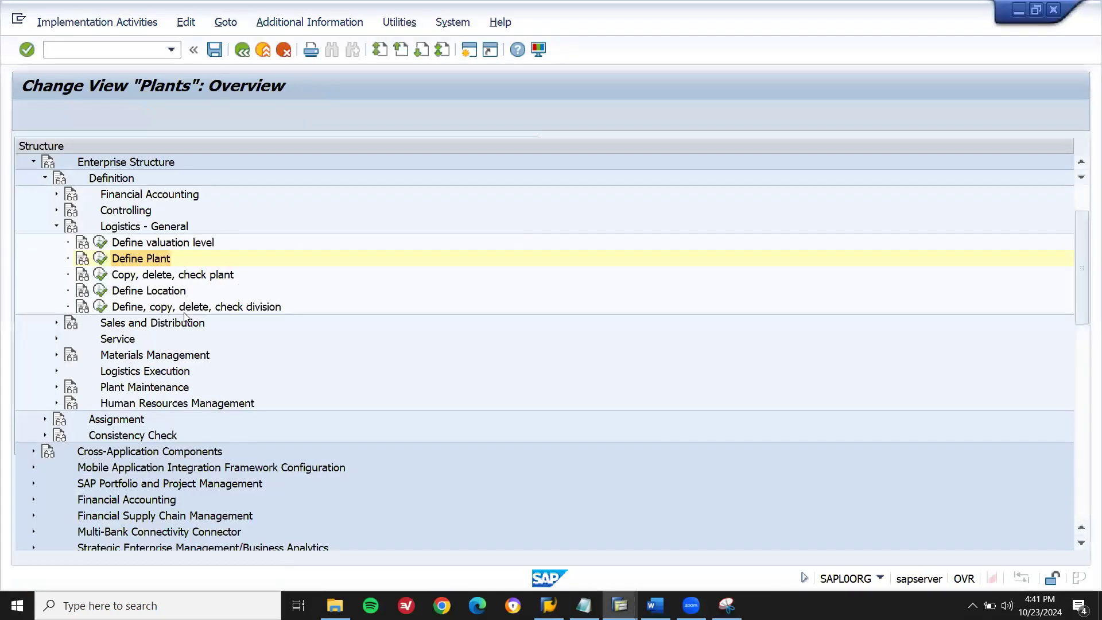
left_click(57, 227)
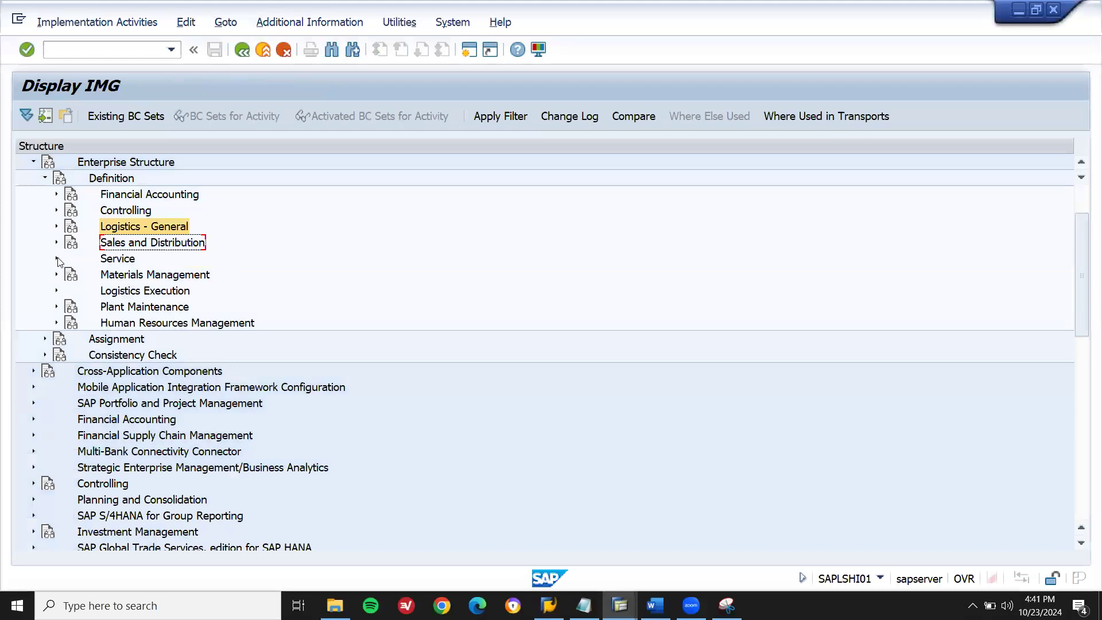
left_click(45, 339)
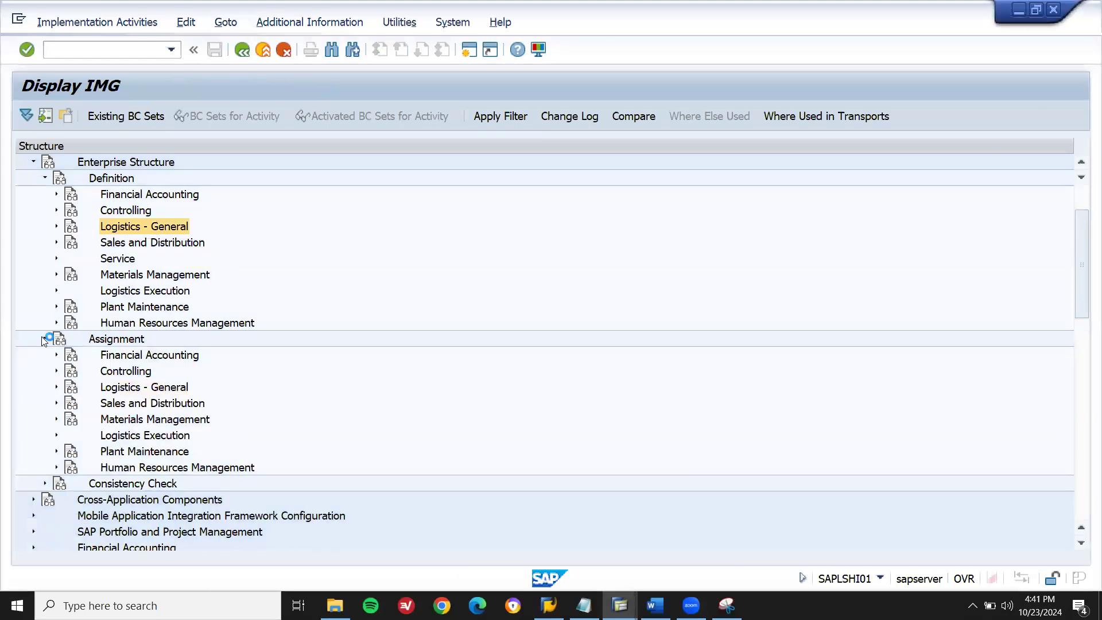
left_click(56, 388)
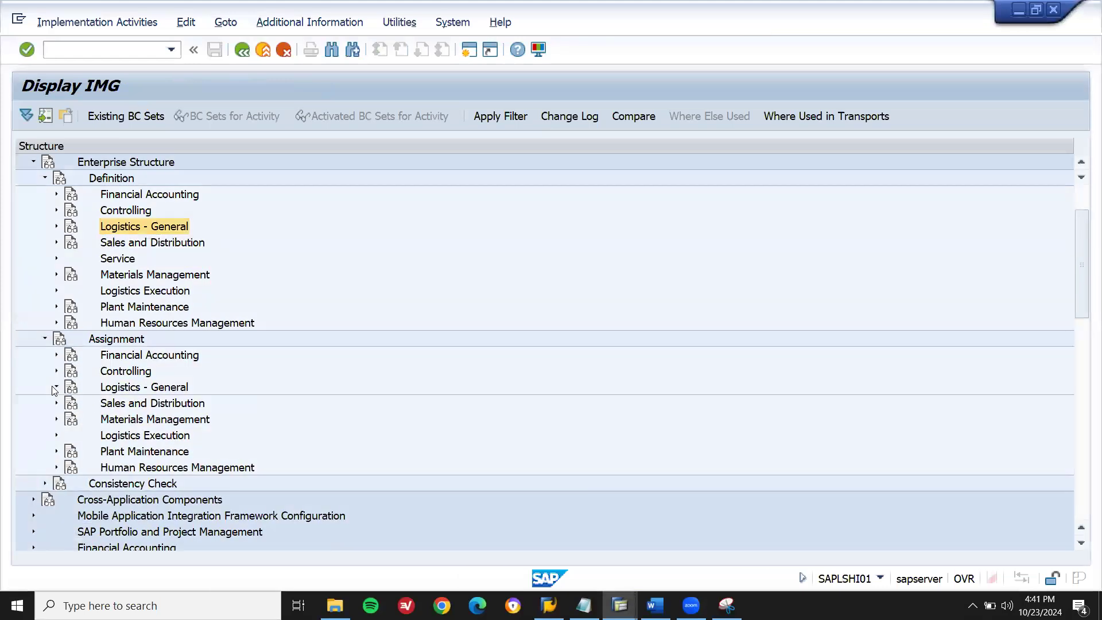
left_click(101, 403)
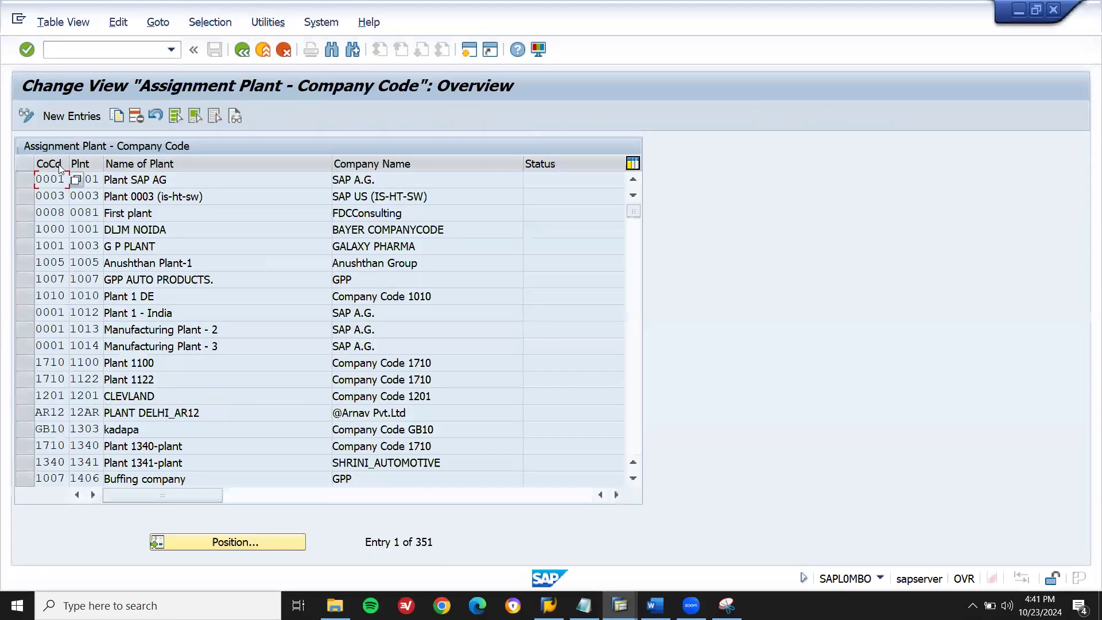
Add and save a new entry assigning plant TX01 to company code GB10.
left_click(72, 117)
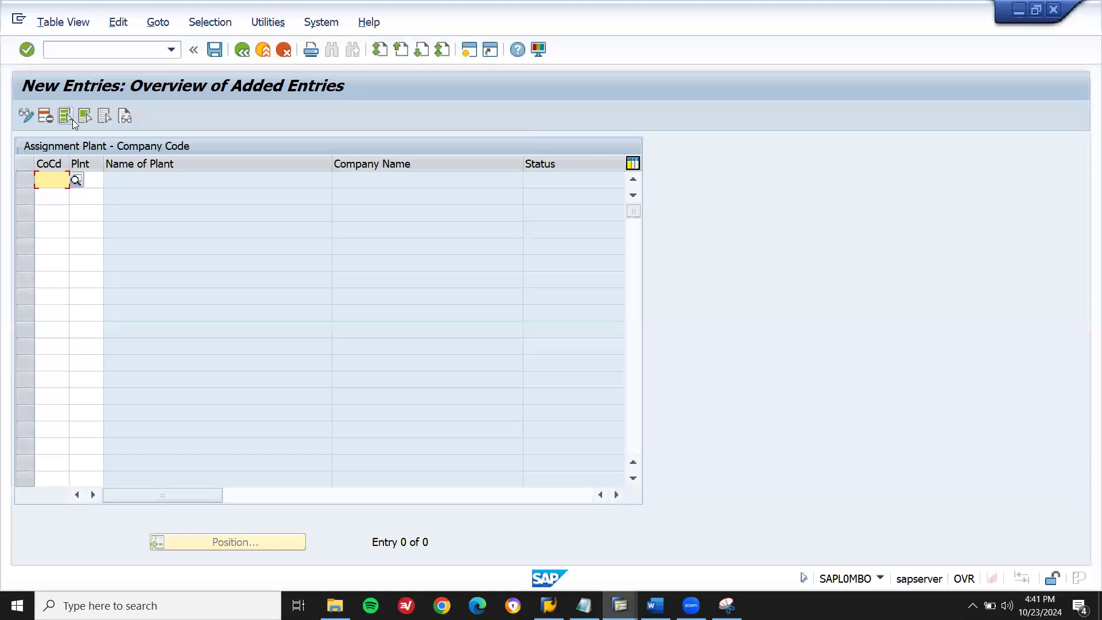
type("GB10")
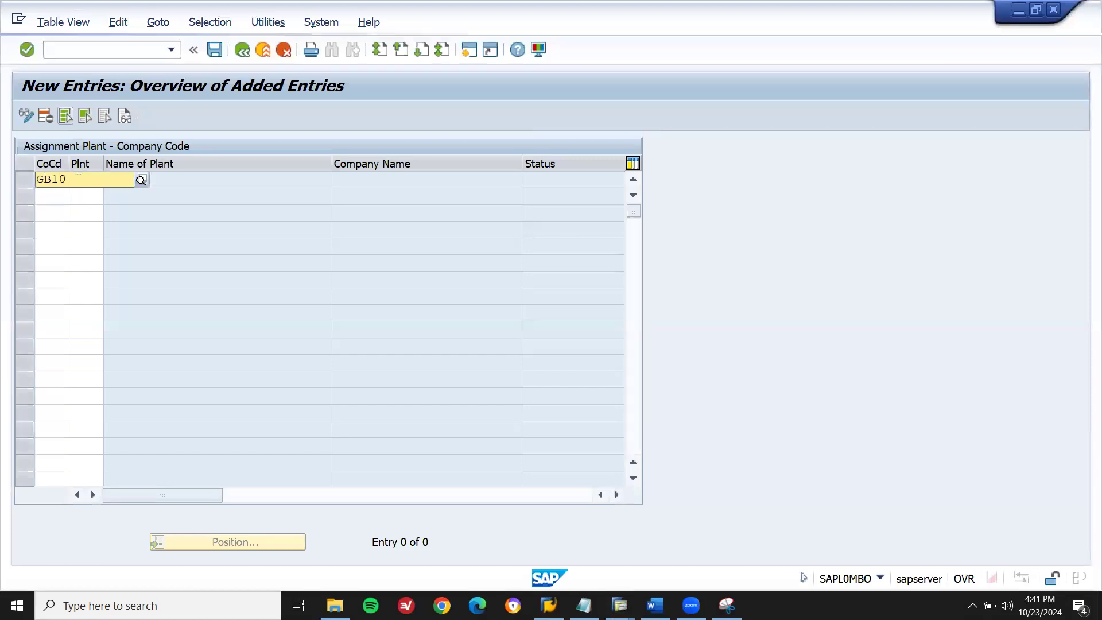
key("Down")
key("Tab")
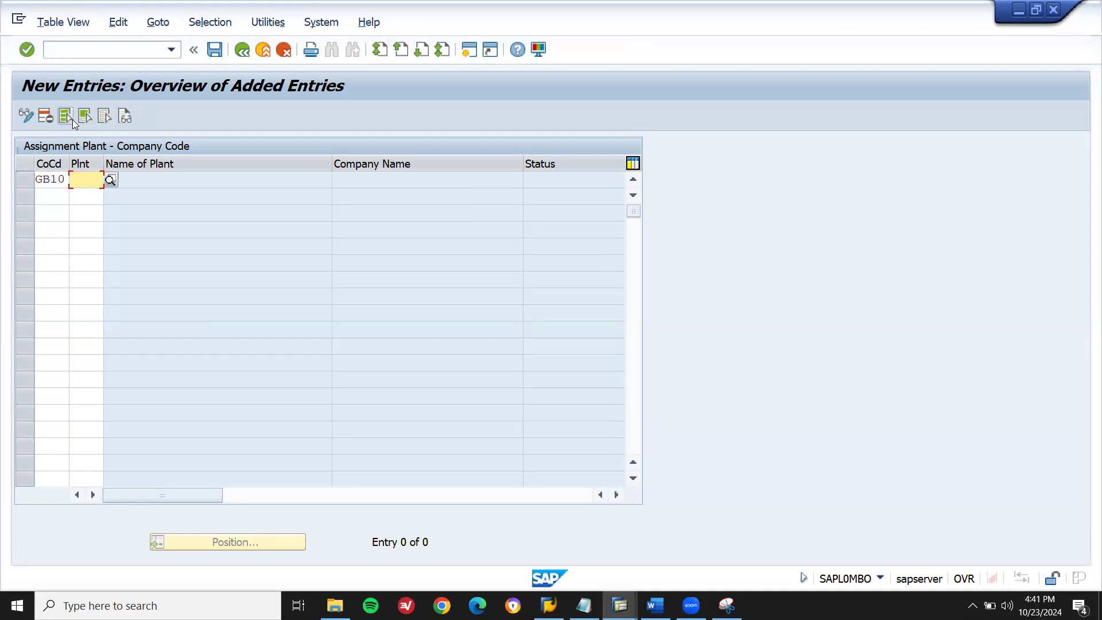
type("TX01")
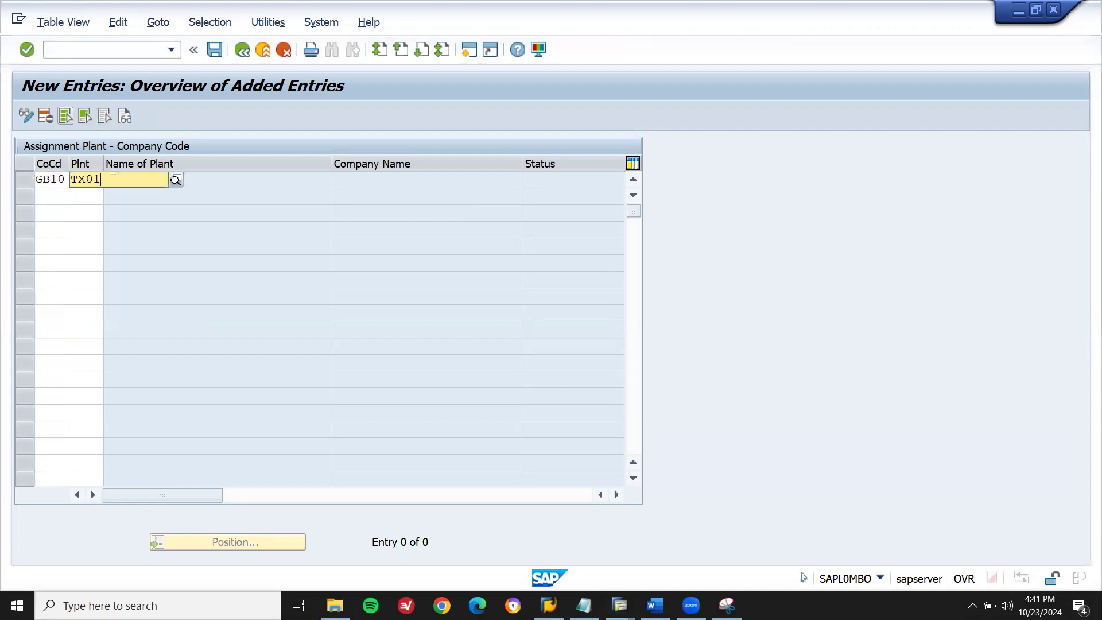
key("Tab")
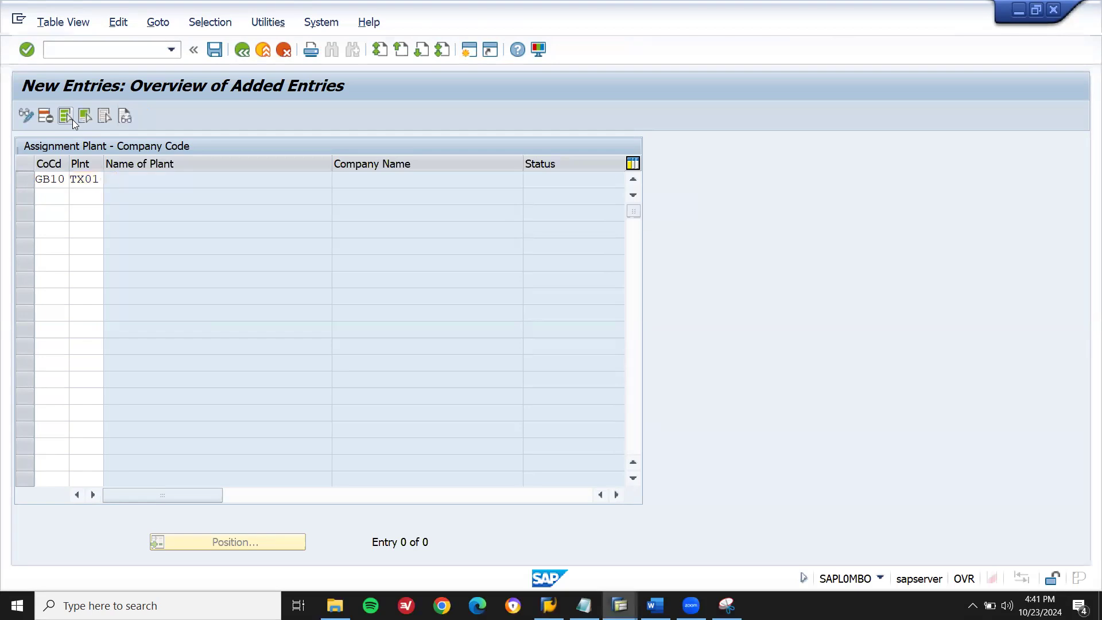
key("Return")
key("ctrl+s")
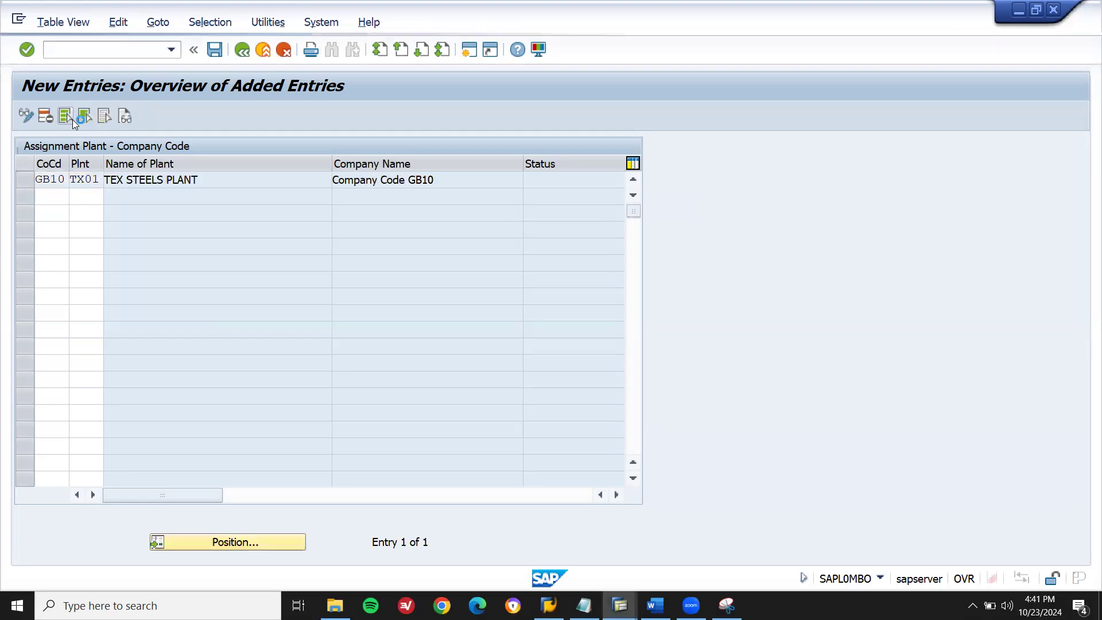
key("Return")
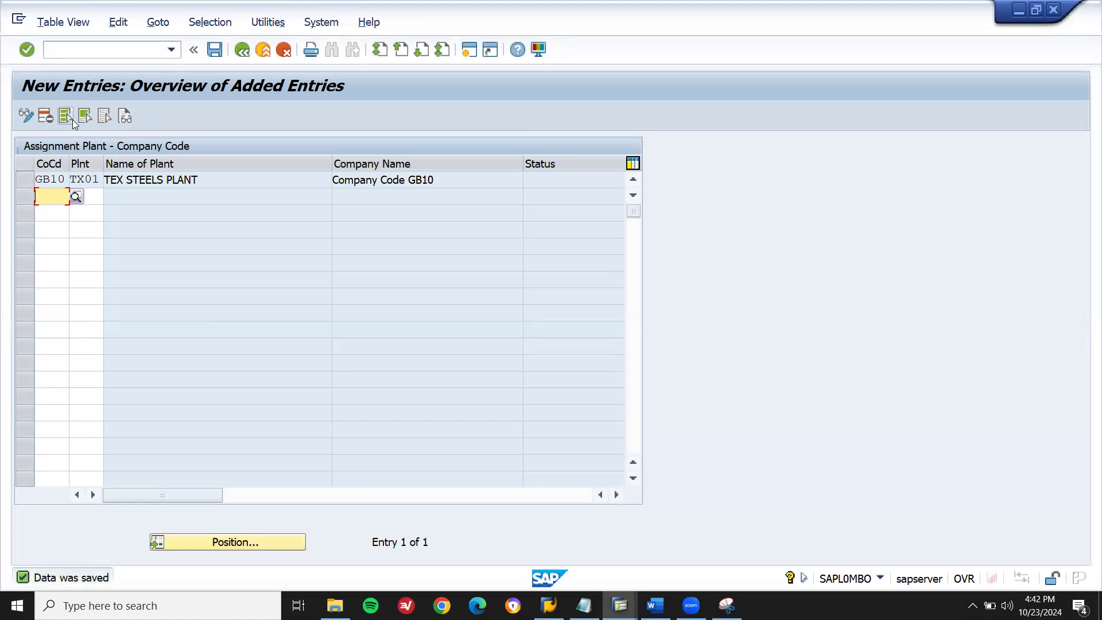
left_click(727, 605)
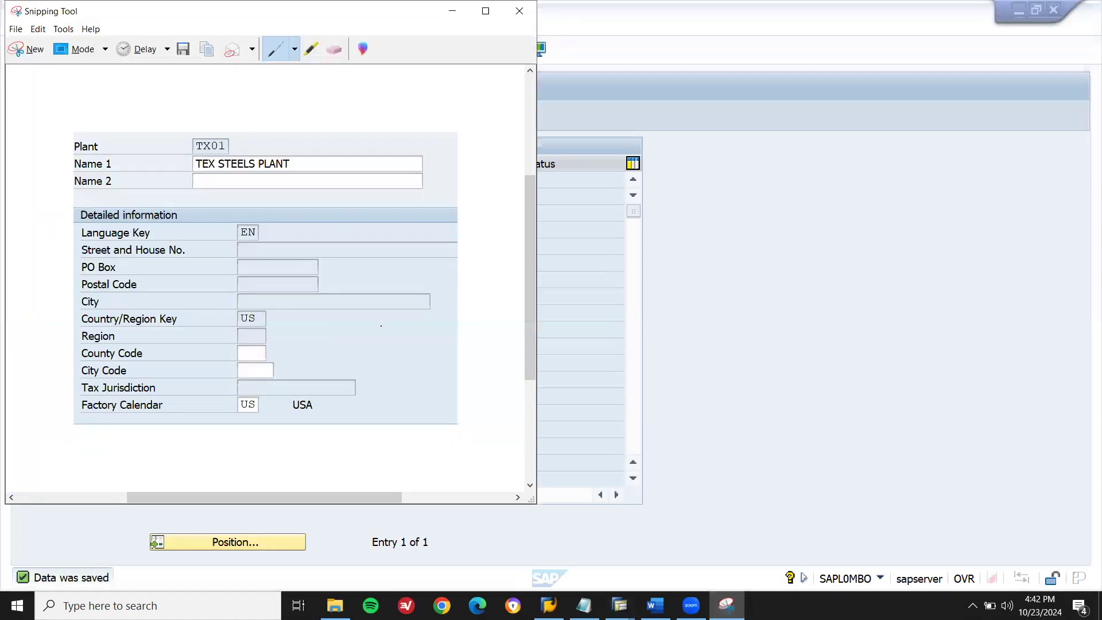
Snip the saved GB10/TX01 plant assignment table and save it under a new name.
left_click(30, 49)
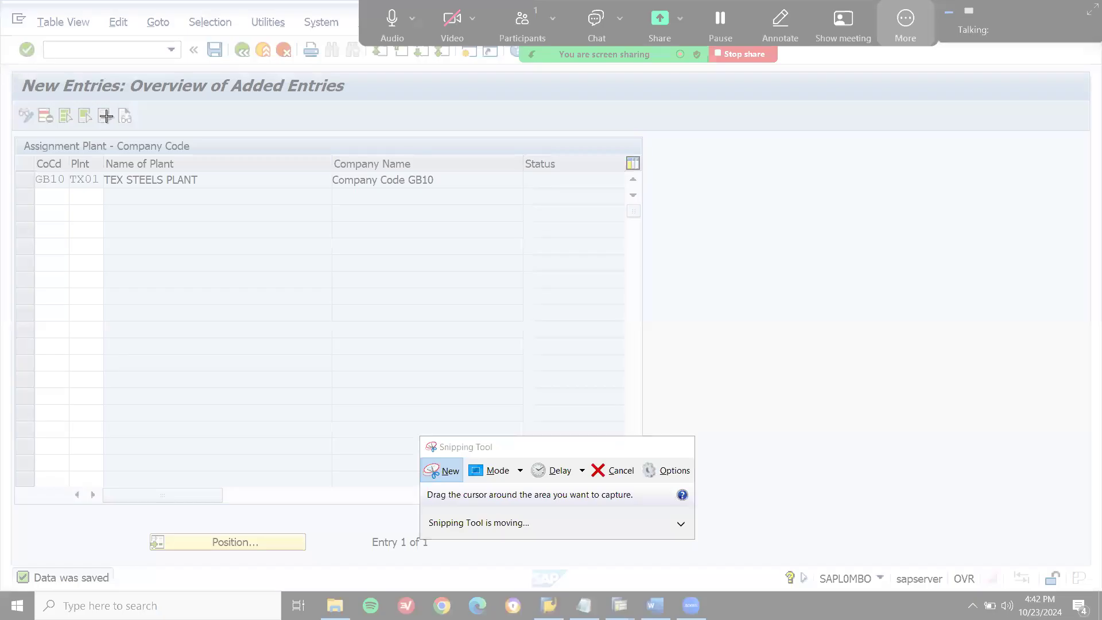
left_click_drag(11, 71, 520, 222)
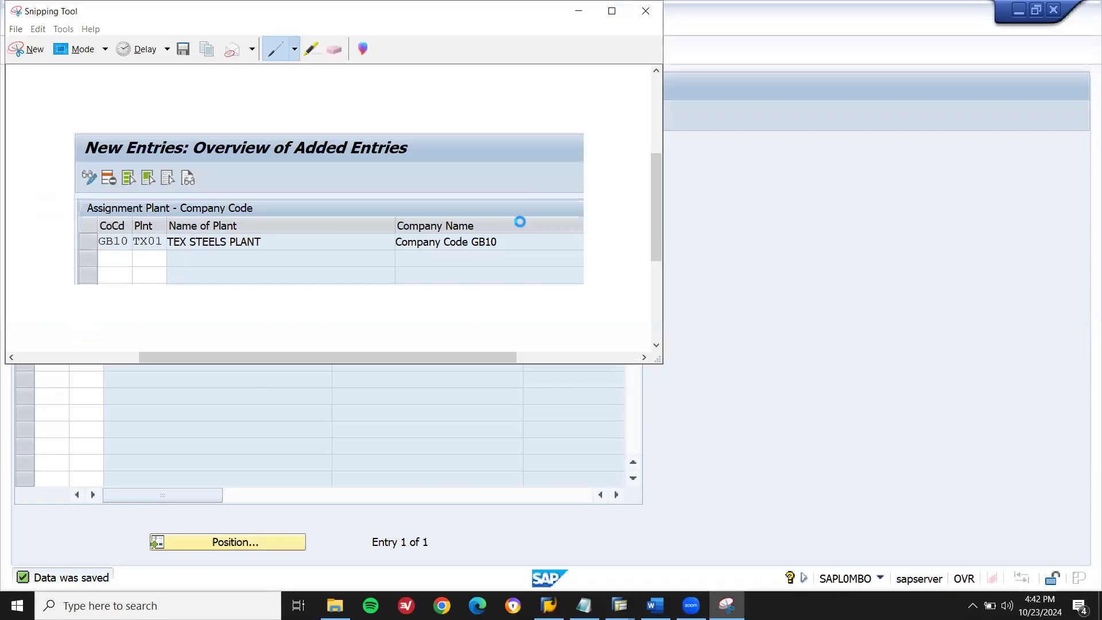
key("ctrl+s")
type("CQ2")
key("Return")
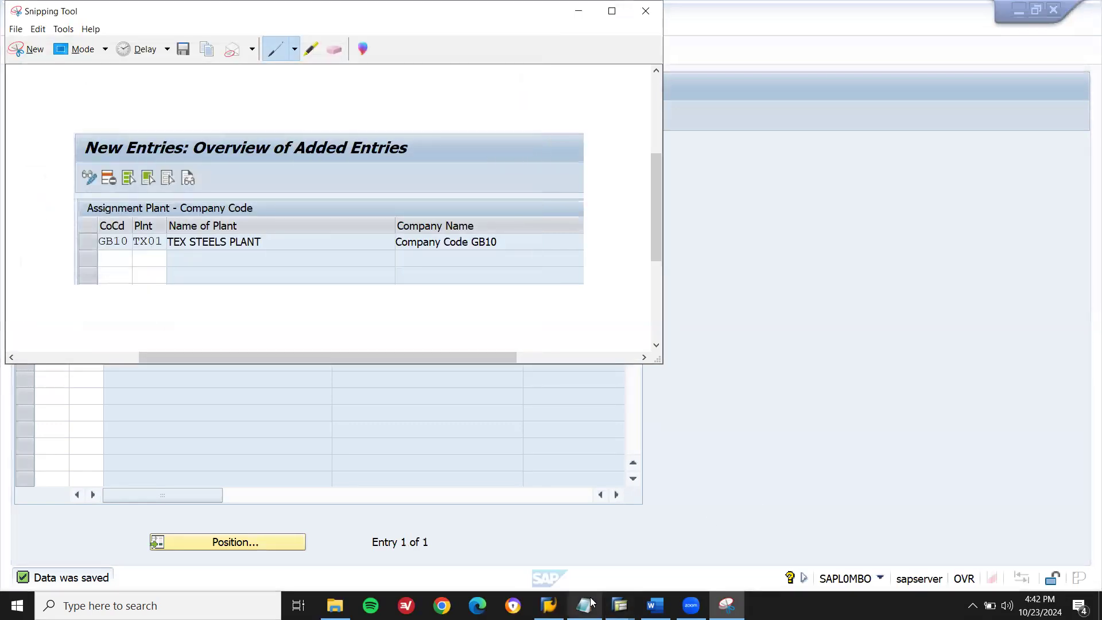
Insert the CQ3 plant assignment screenshot from this device into the Word FSD.
left_click(655, 605)
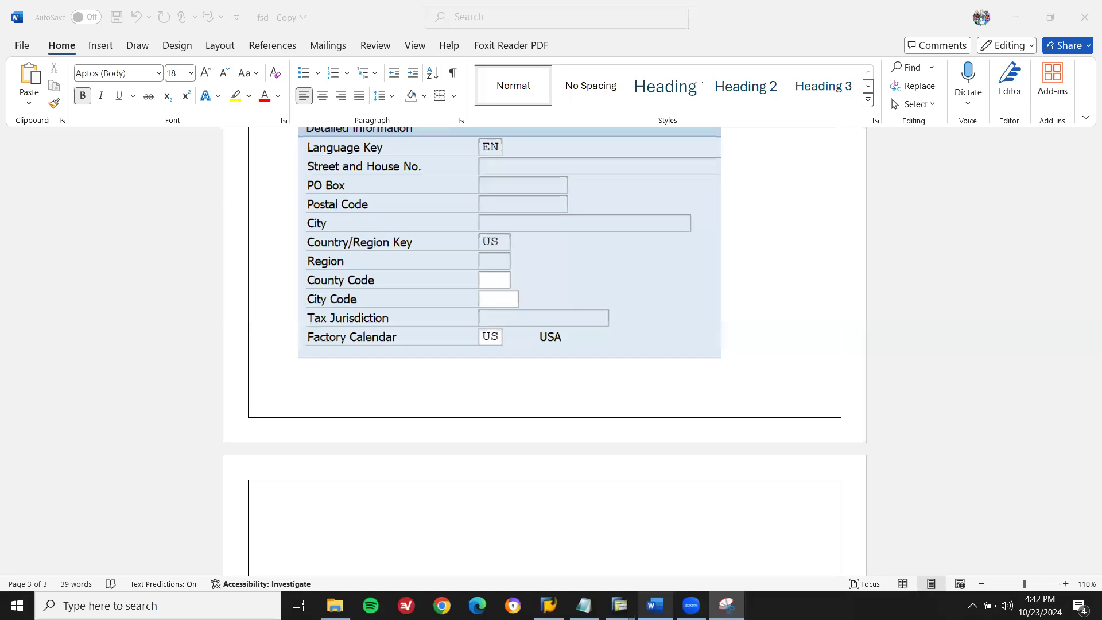
left_click(103, 45)
left_click(174, 74)
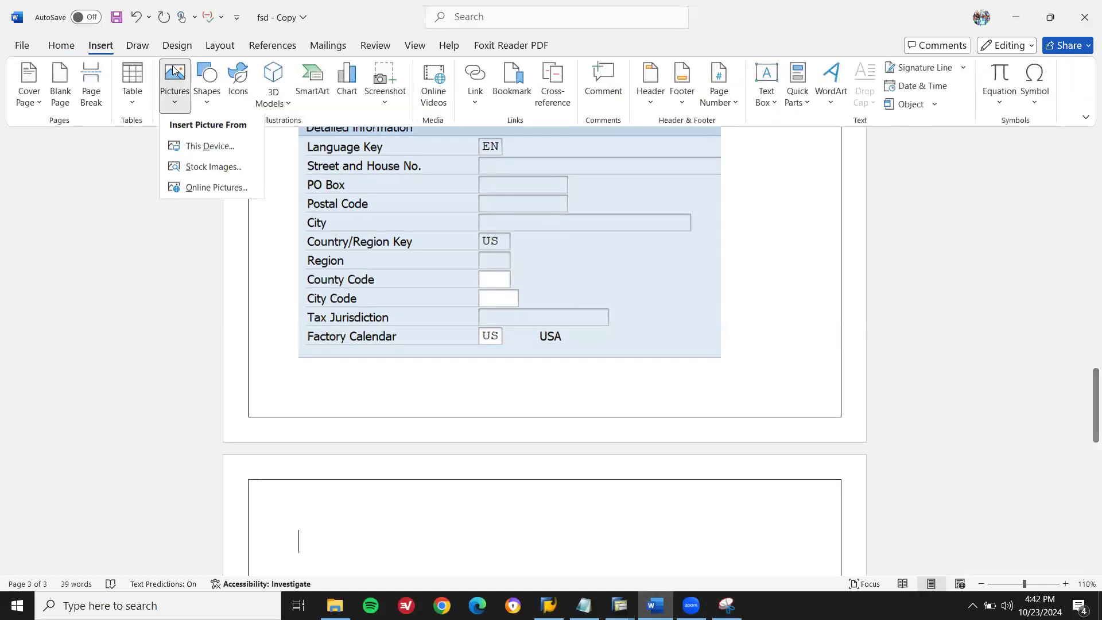
left_click(198, 148)
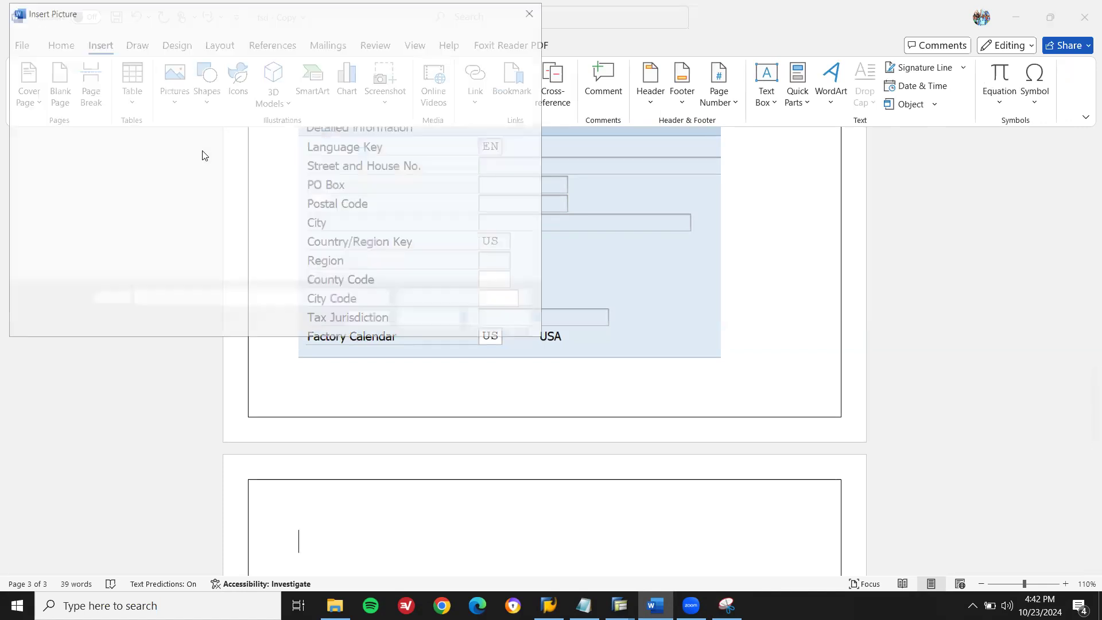
double_click(341, 148)
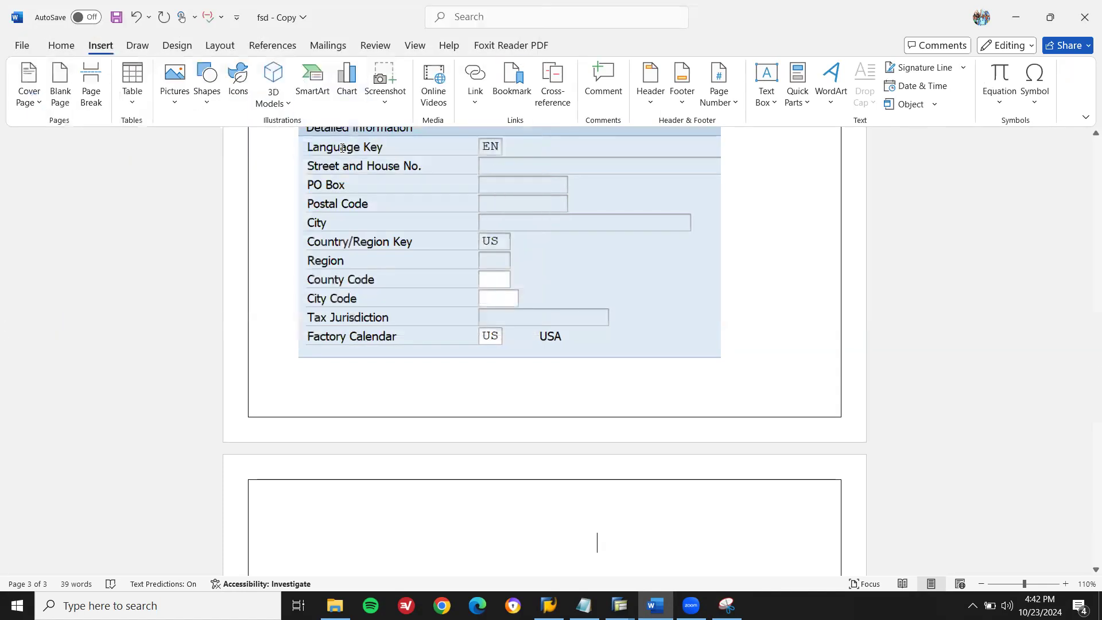
Bring SAP forward and back out to the Display IMG tree.
key("alt+Tab")
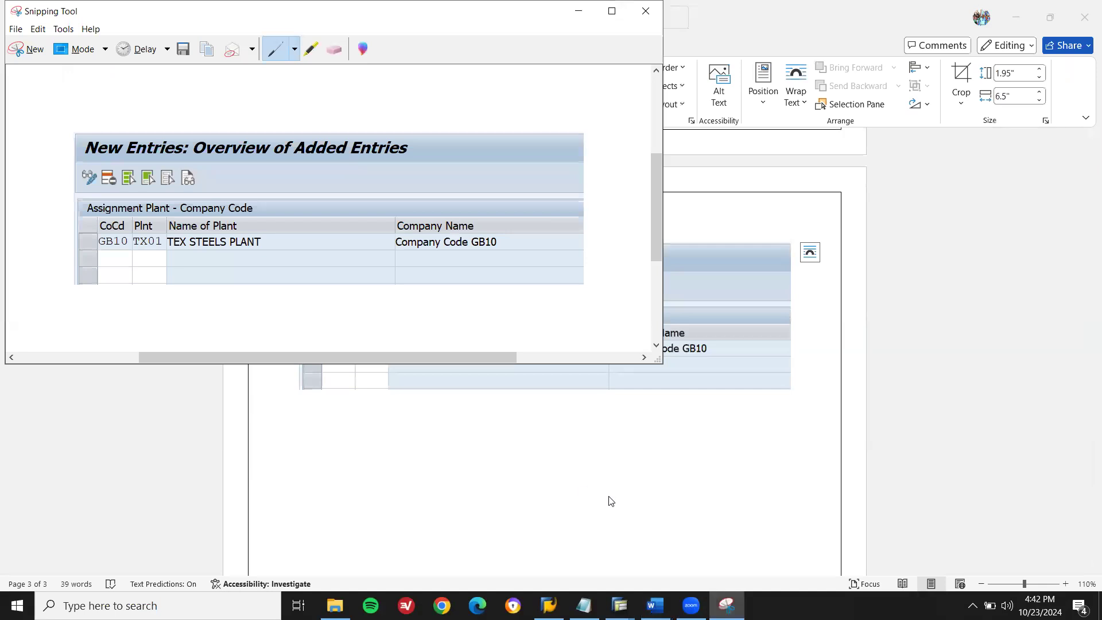
left_click(620, 605)
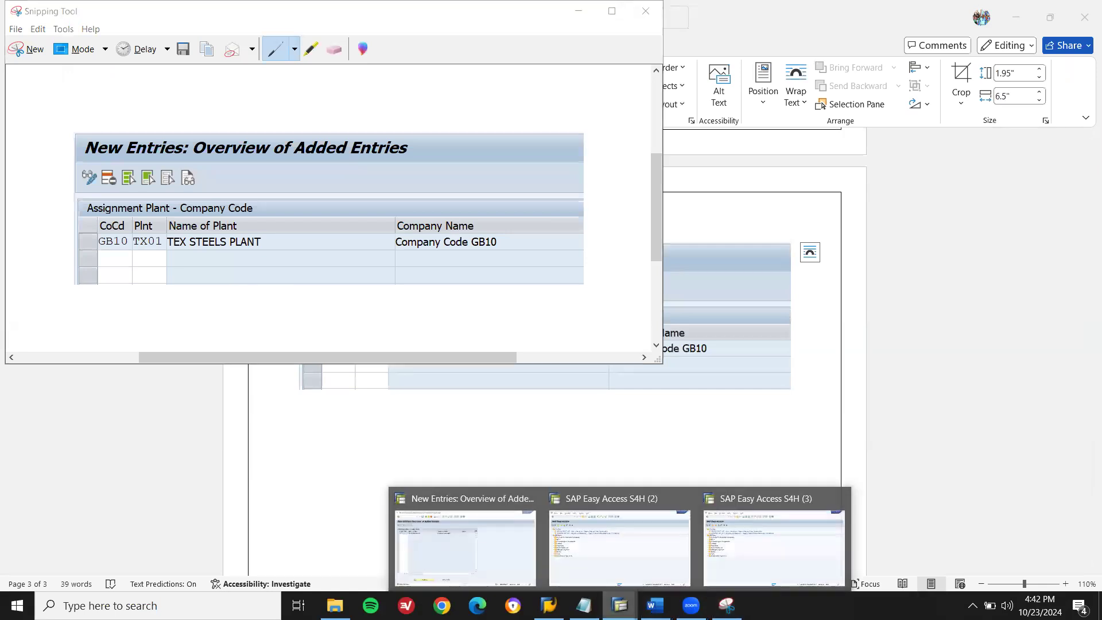
left_click(480, 567)
key("F3")
key("F3")
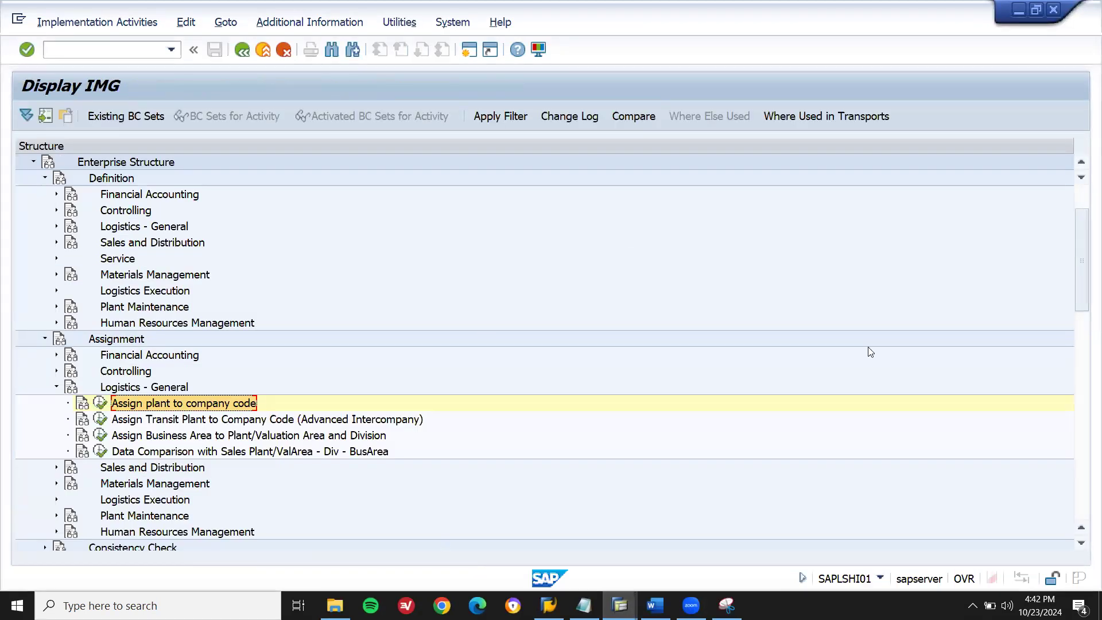
Snip the Enterprise Structure tree down to Assign plant to company code, save as CQ4, return to Word.
left_click(727, 605)
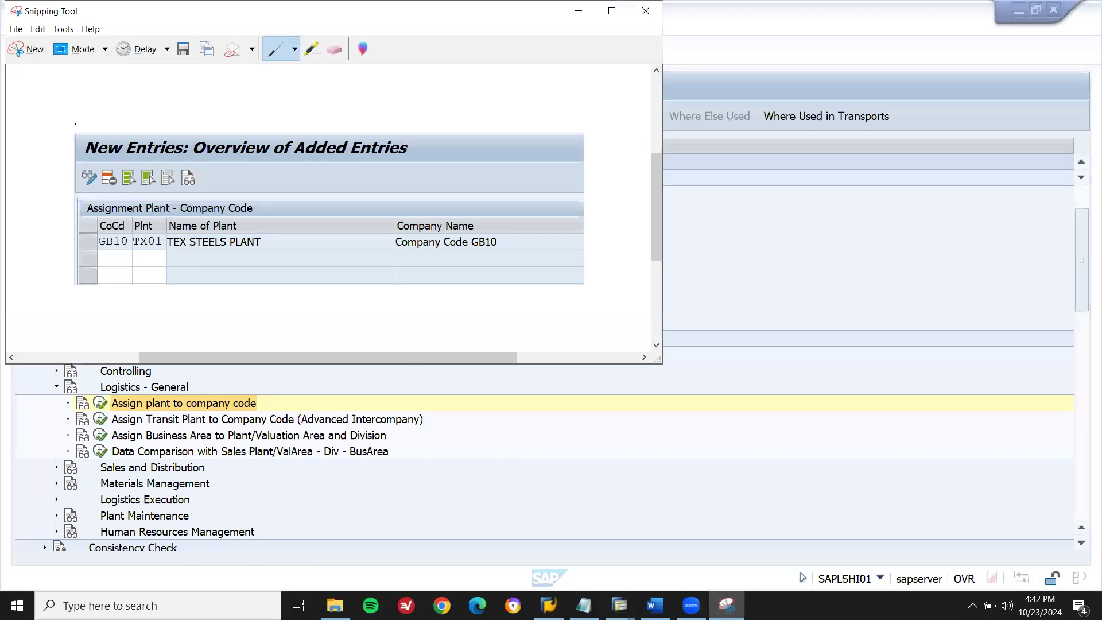
left_click(23, 58)
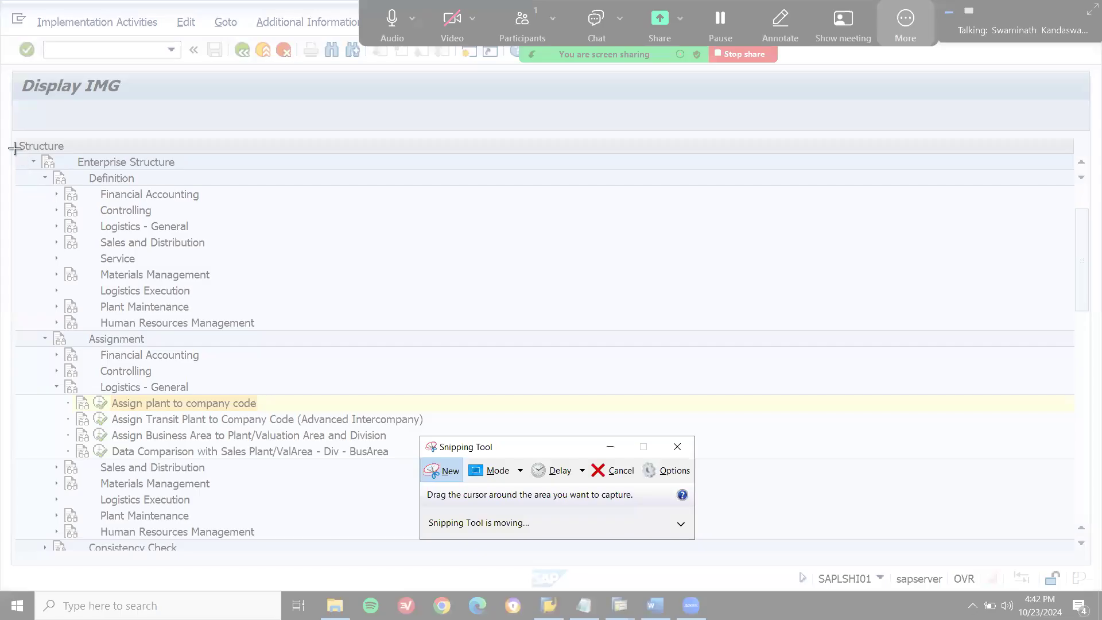
left_click_drag(14, 148, 450, 412)
key("ctrl+s")
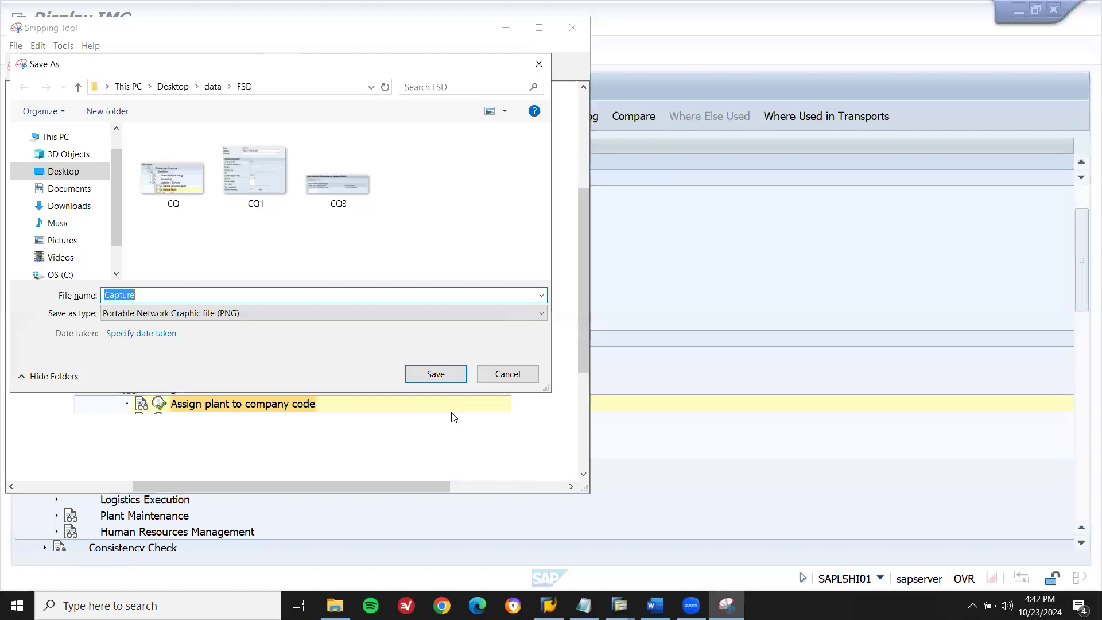
type("CQ")
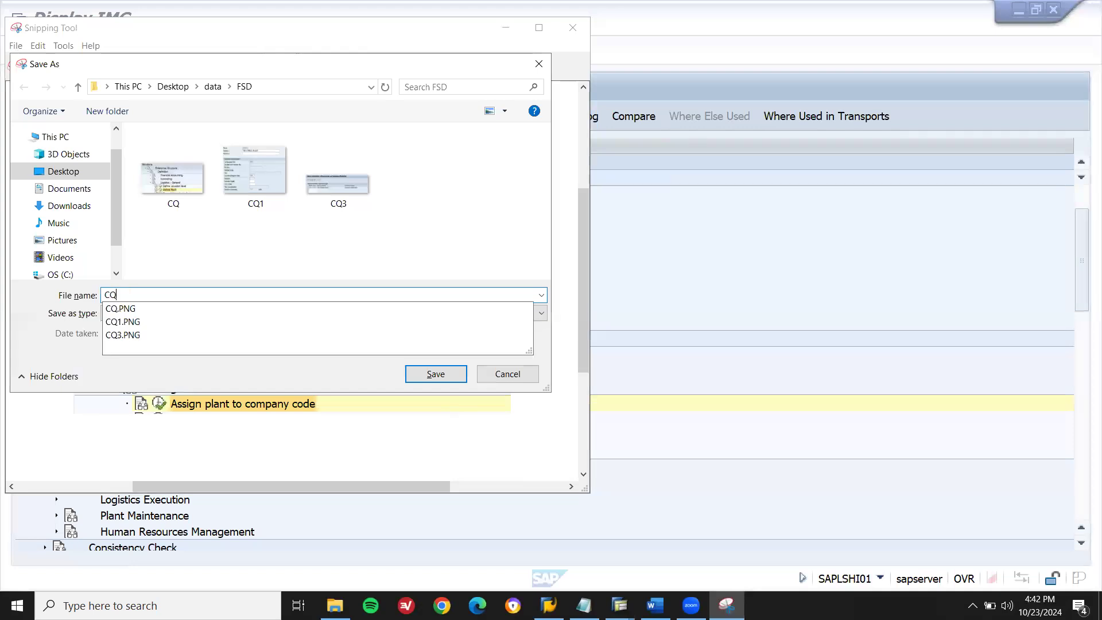
type("4")
key("Return")
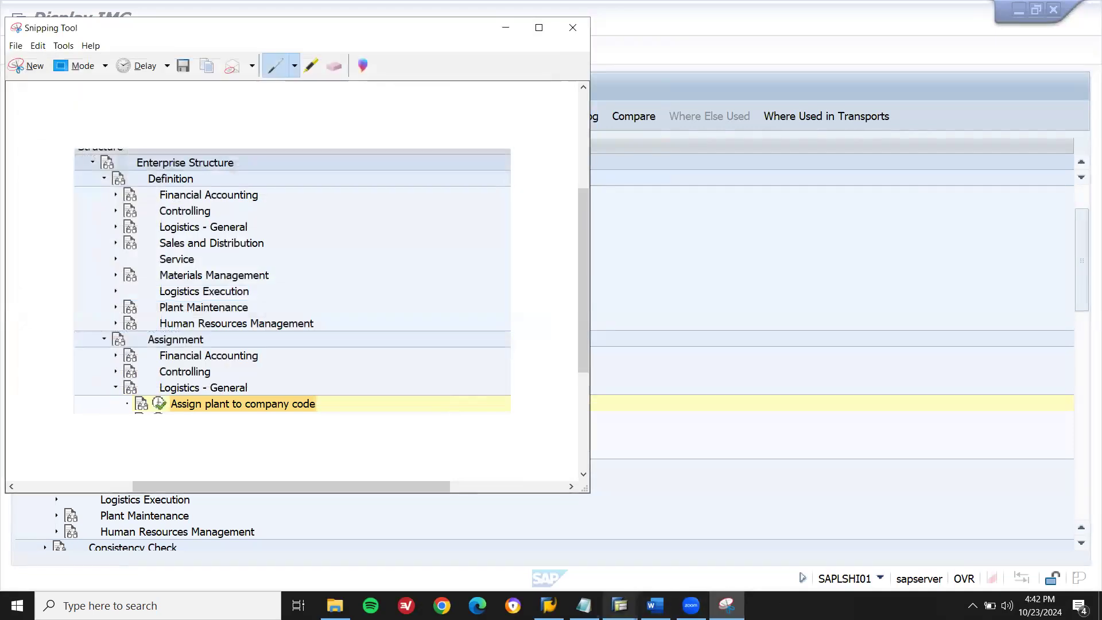
mouse_move(654, 606)
left_click(654, 571)
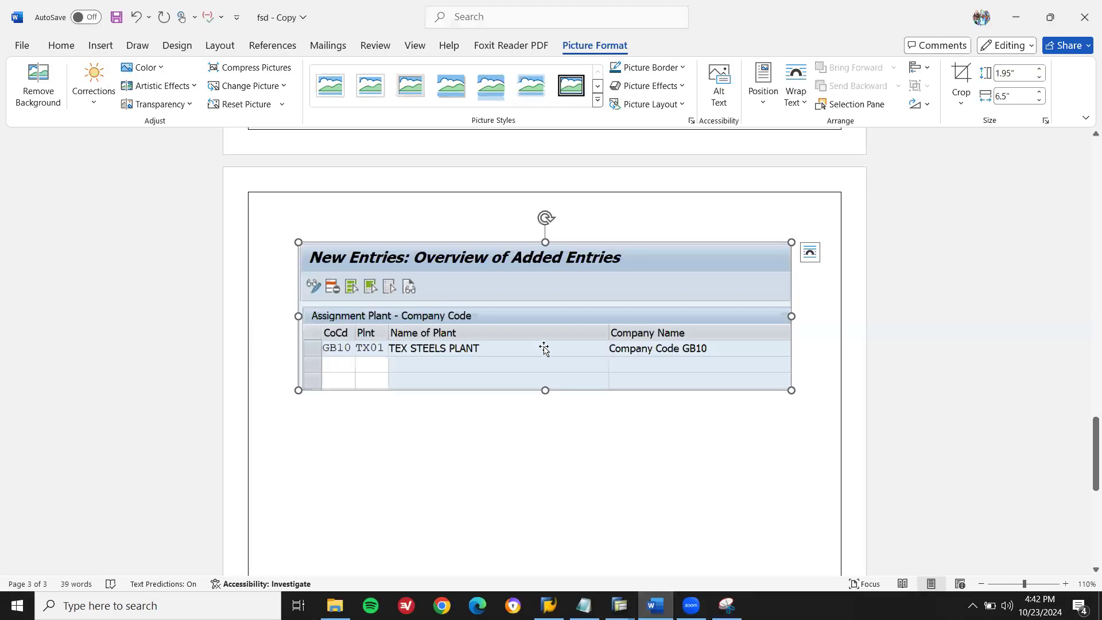
Add an 'Assignments: company code GB10' heading above the plant assignment picture.
left_click(799, 376)
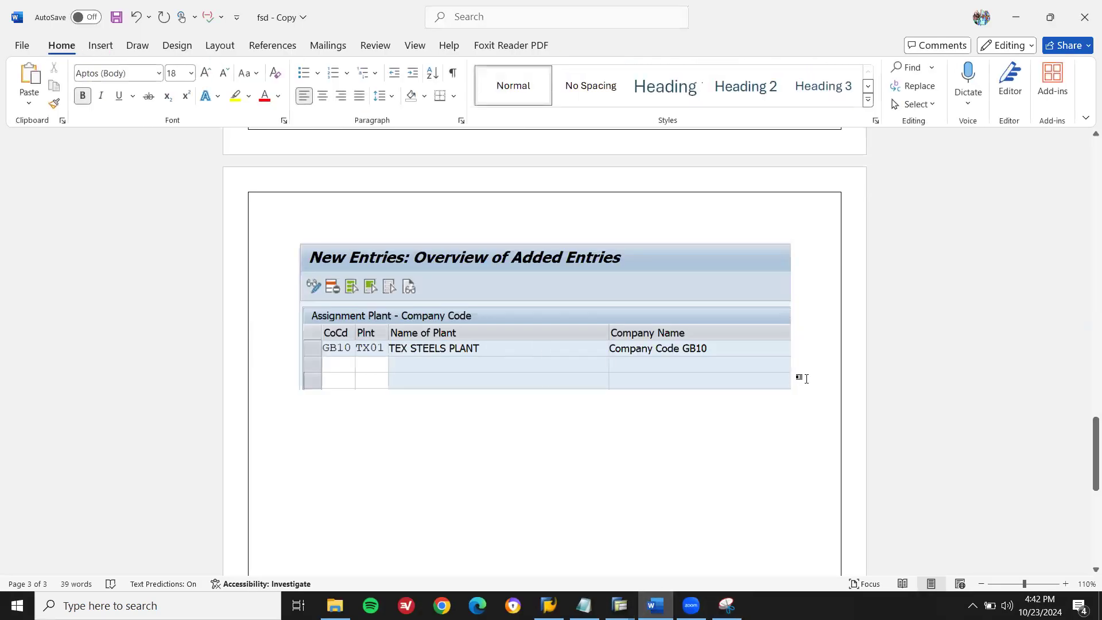
key("Return")
type("aSSU")
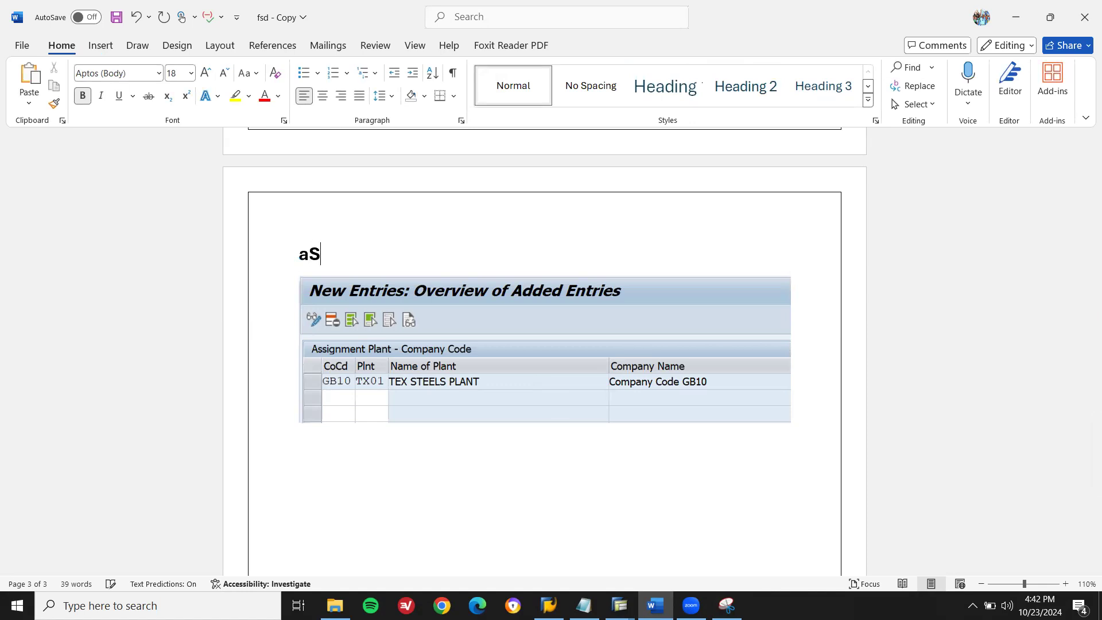
key("BackSpace")
key("BackSpace")
key("BackSpace")
key("BackSpace")
type("Assignments")
key("Return")
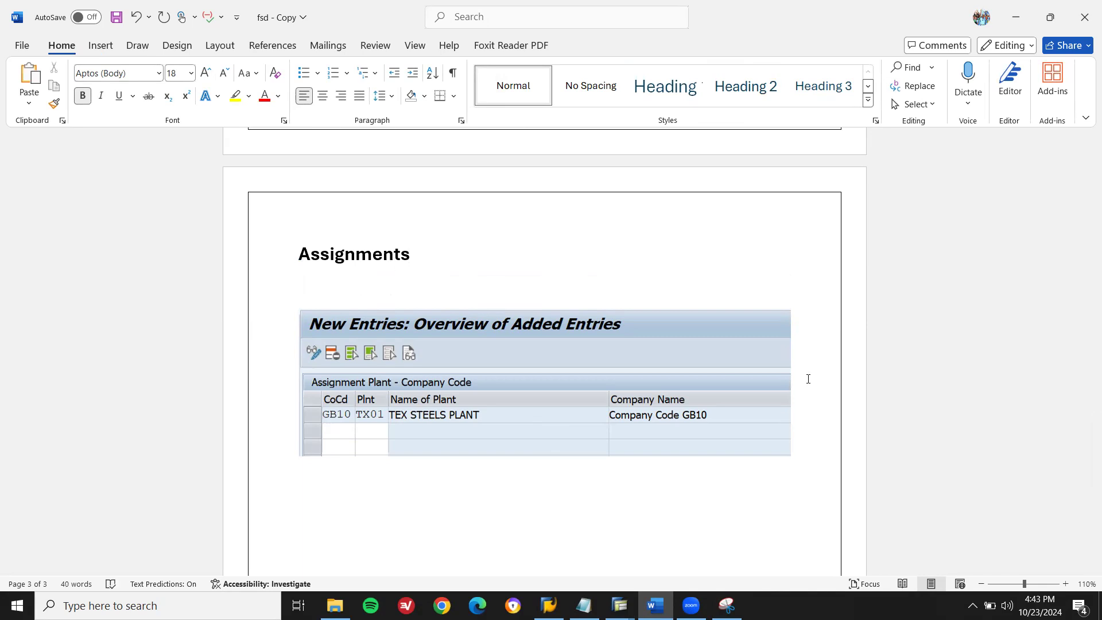
type(": company code gb10")
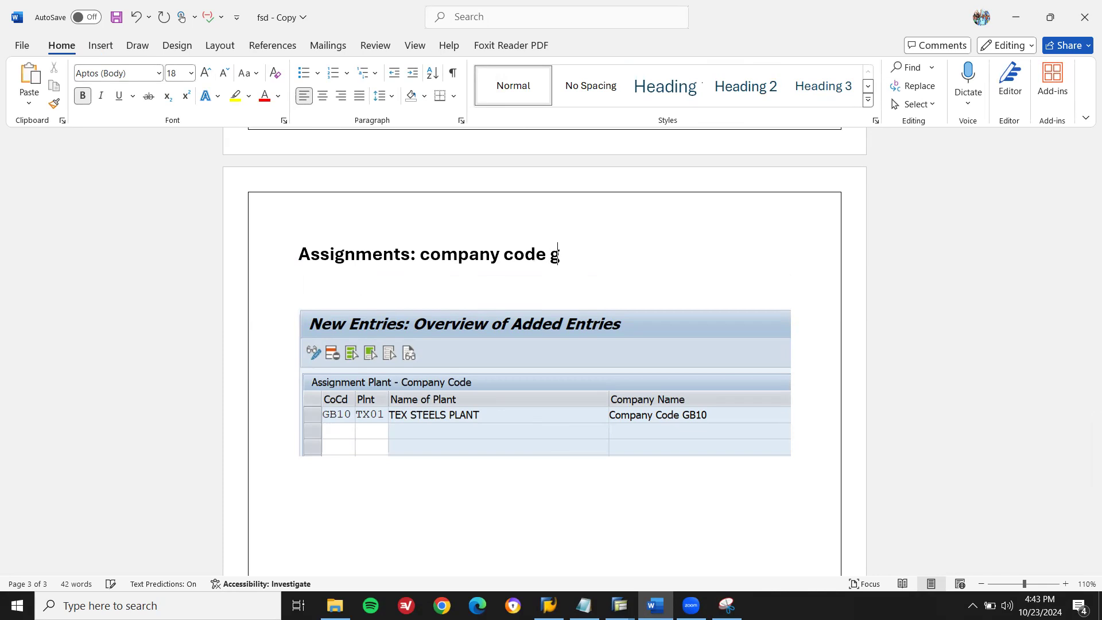
key("BackSpace")
key("BackSpace")
key("BackSpace")
key("BackSpace")
type("GB0")
Put company code GB10 on its own line and add 'Assign Plant to company code'.
key("Return")
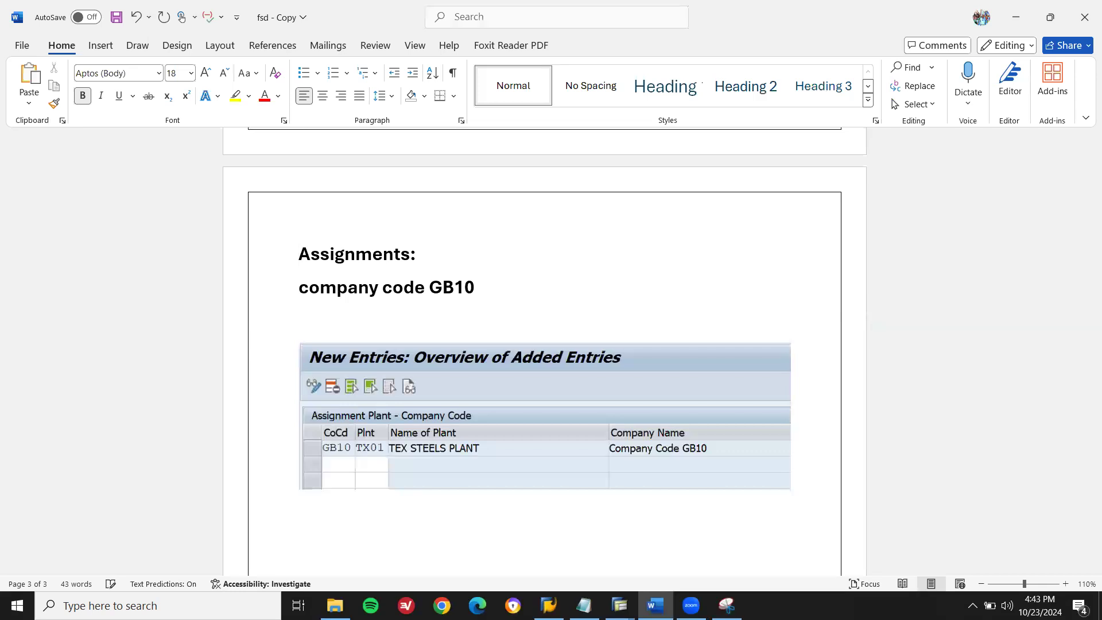
key("Return")
type("Assign Plant to company code")
key("Return")
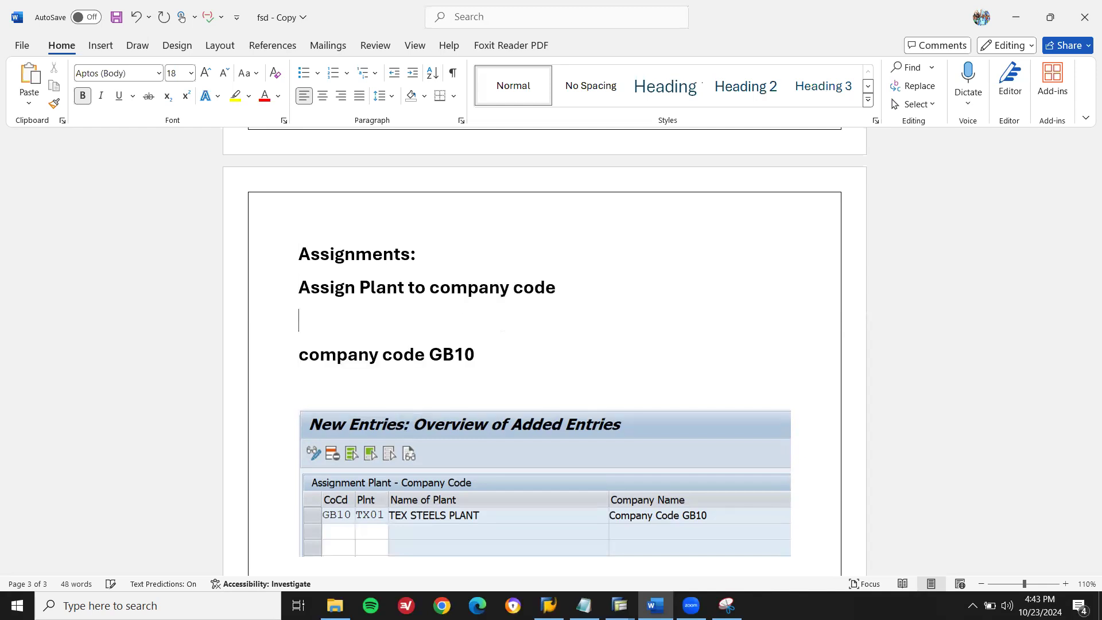
Insert the CQ4 IMG tree screenshot under the heading and save the document.
left_click(96, 48)
left_click(170, 91)
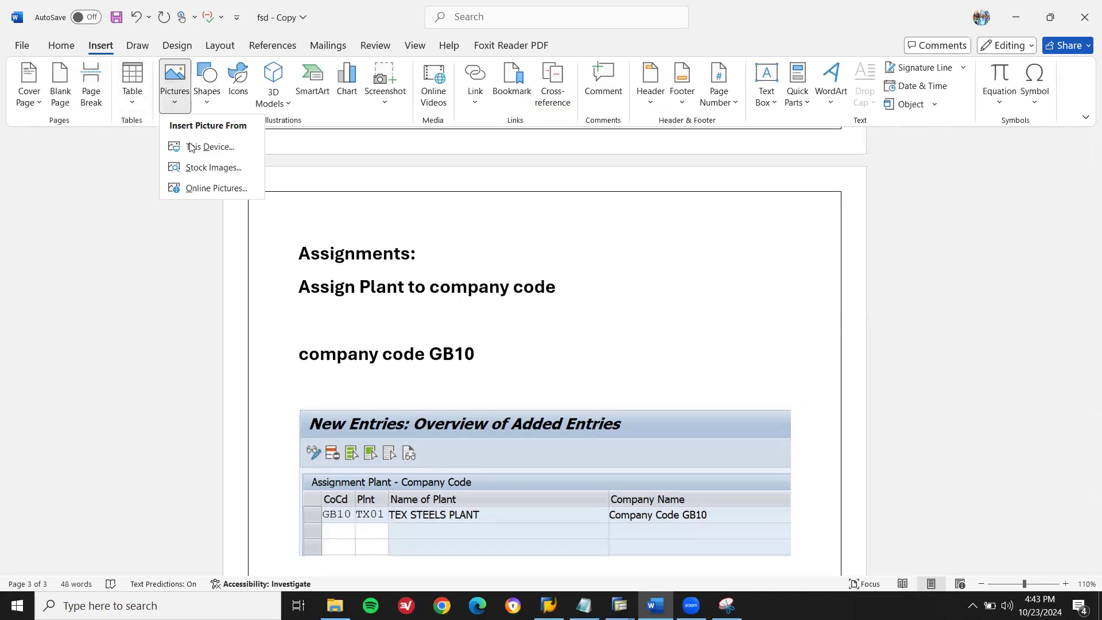
left_click(193, 151)
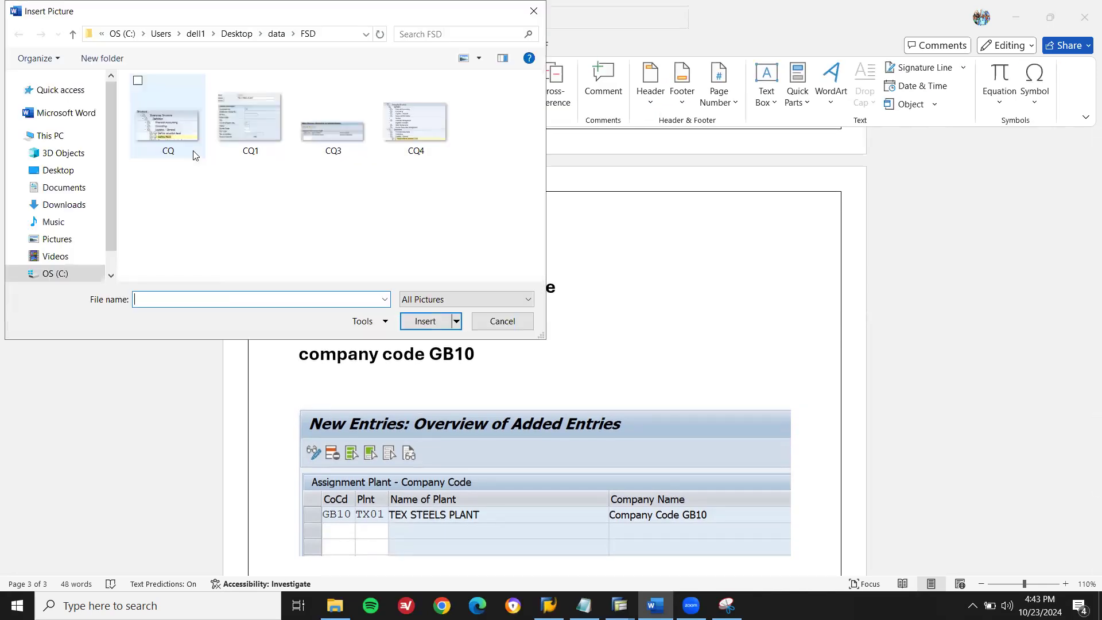
double_click(412, 131)
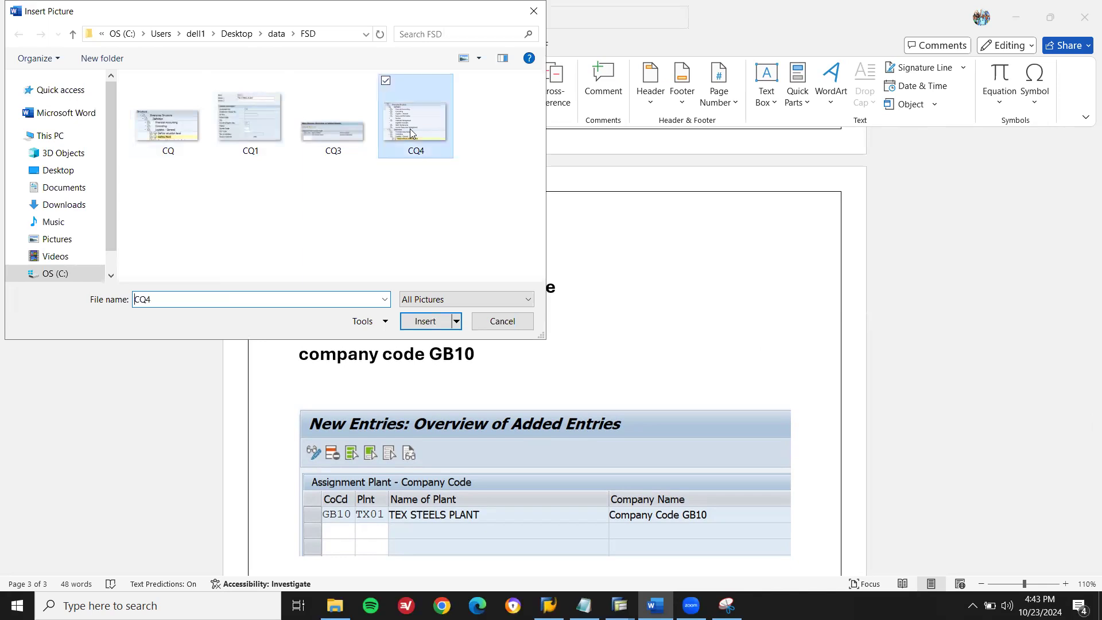
key("ctrl+s")
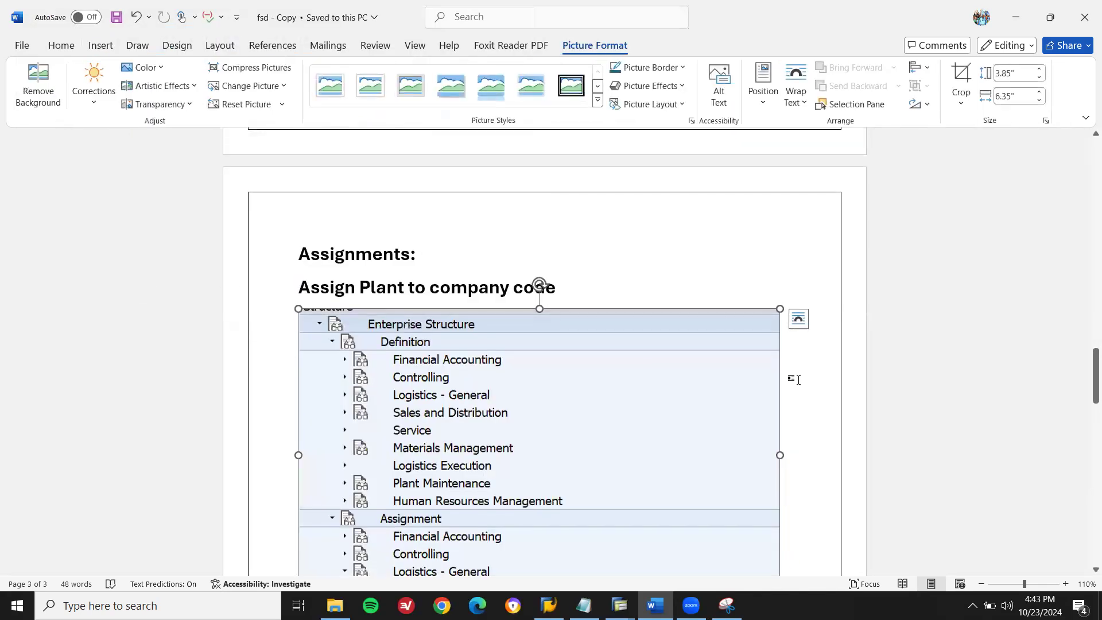
Place the cursor on page 4 and bring SAP's Display IMG window forward.
left_click_drag(1086, 434, 1087, 457)
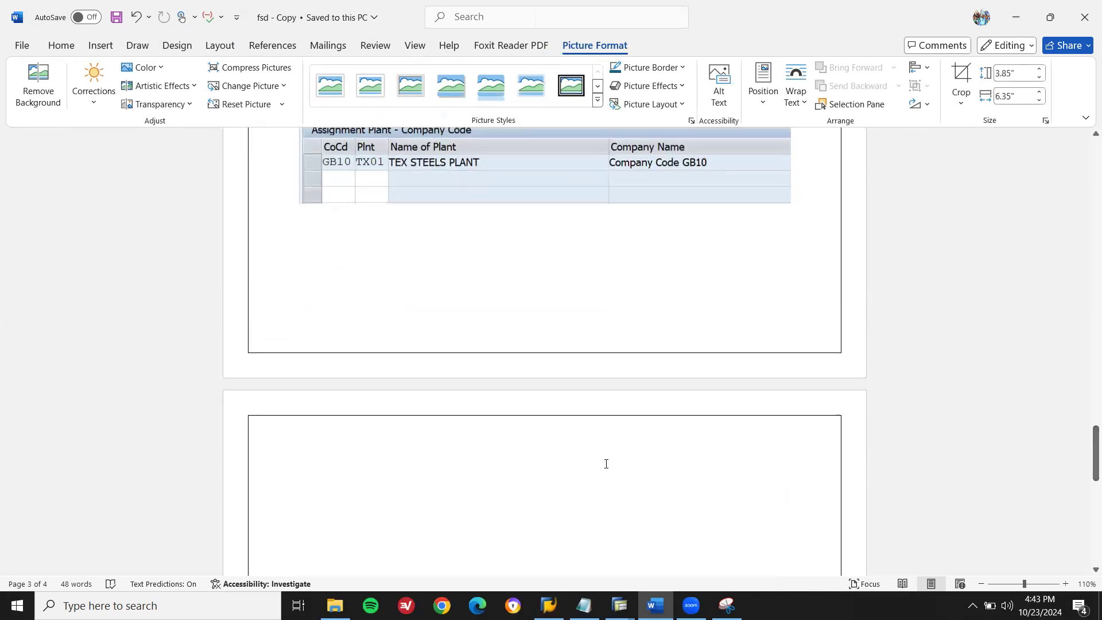
left_click(605, 464)
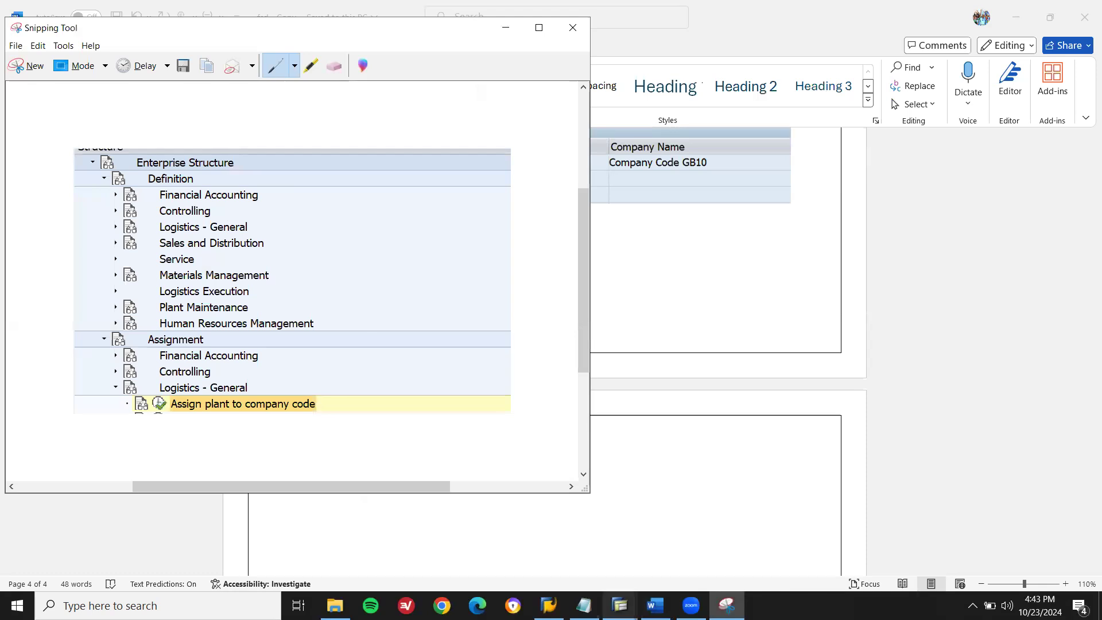
left_click(619, 605)
left_click(466, 527)
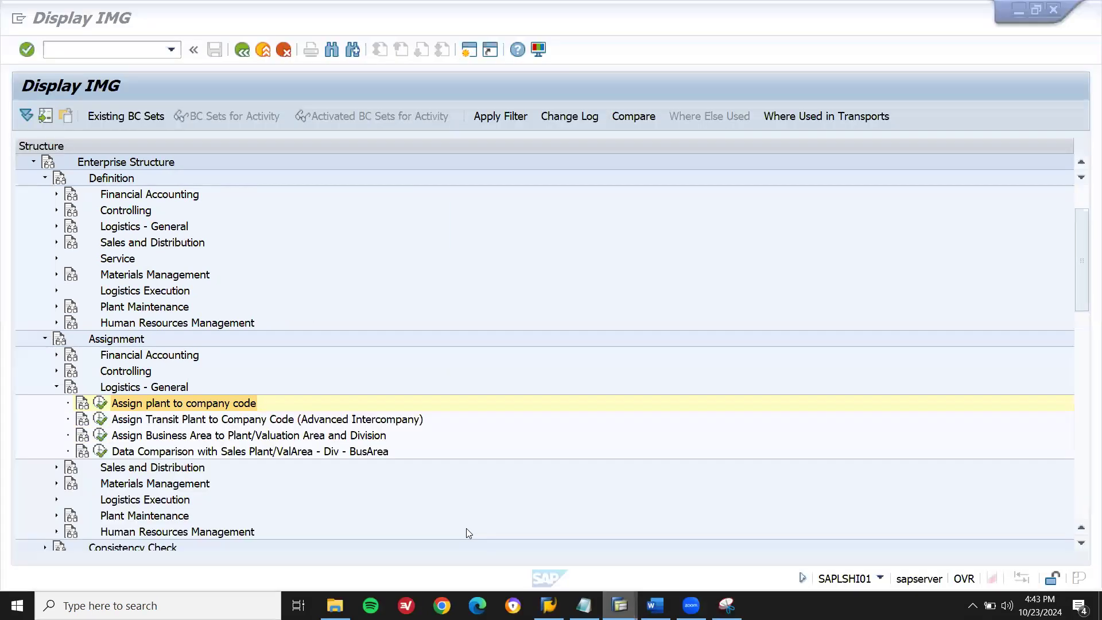
Back out to SAP Easy Access and run transaction OMX3.
key("F3")
key("F3")
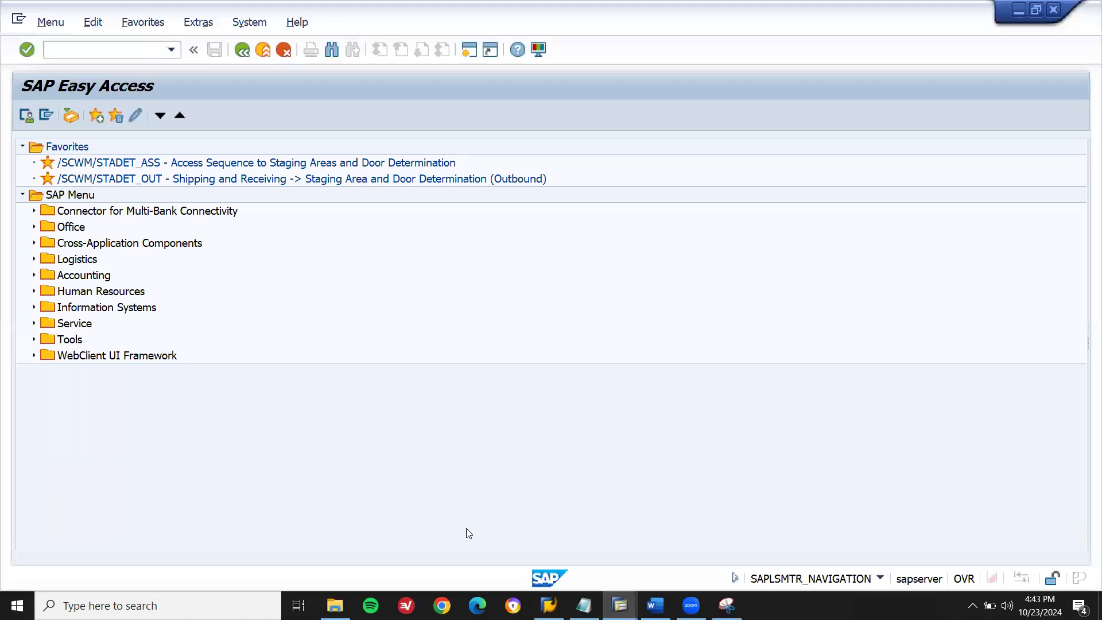
key("F3")
type("OMX")
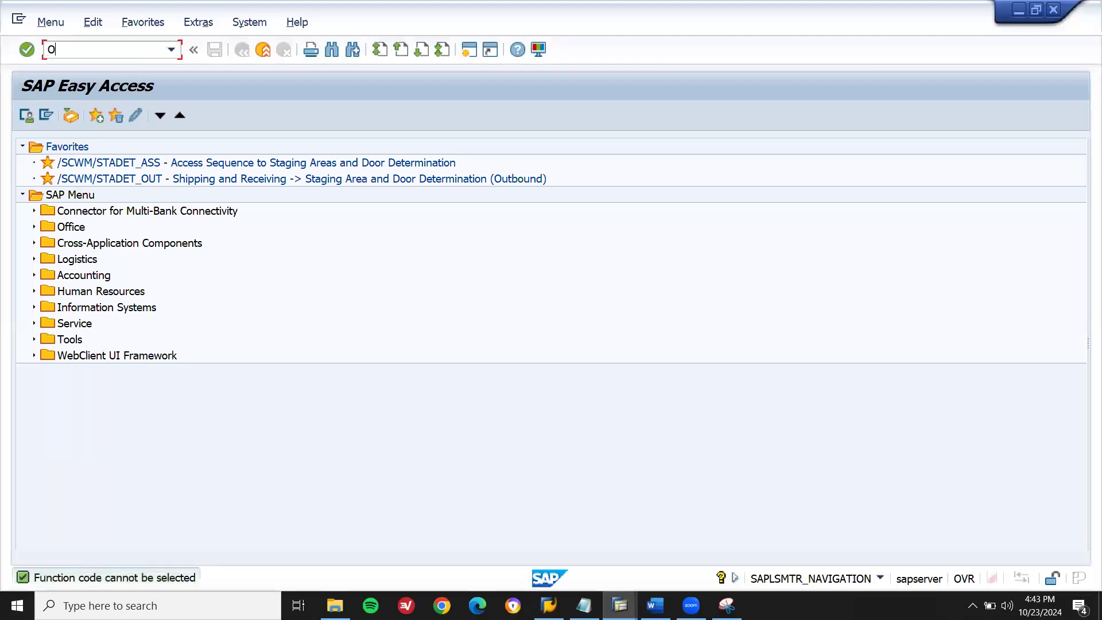
type("3")
key("shift+Left")
key("shift+Left")
key("shift+Left")
key("shift+Left")
key("Return")
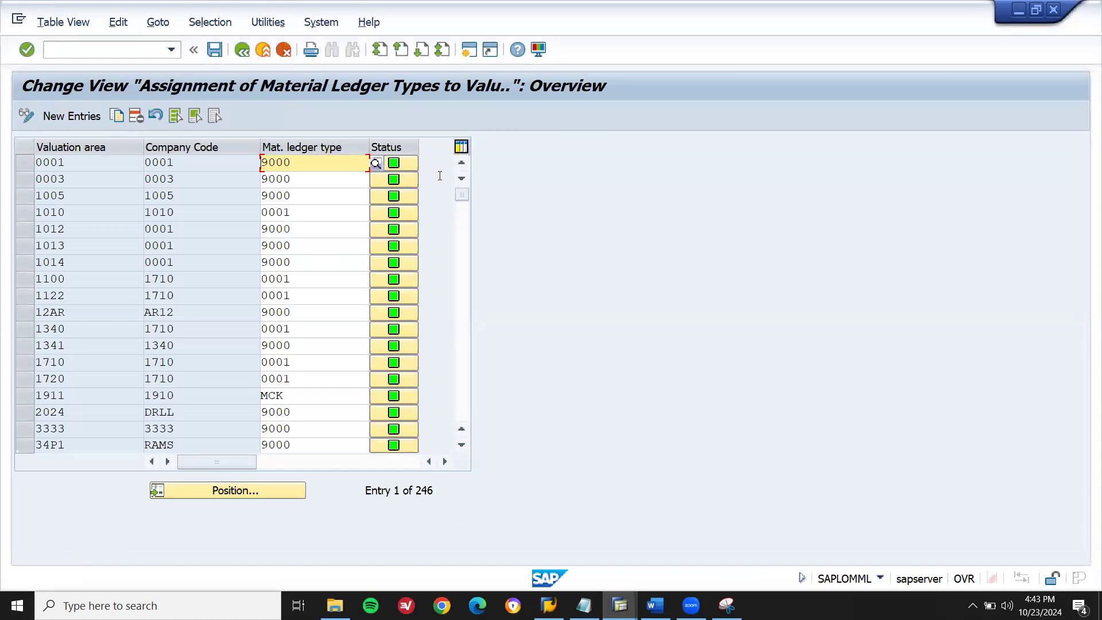
Switch to the Word FSD and type the OMX3 transaction code on page 4.
key("alt+Tab")
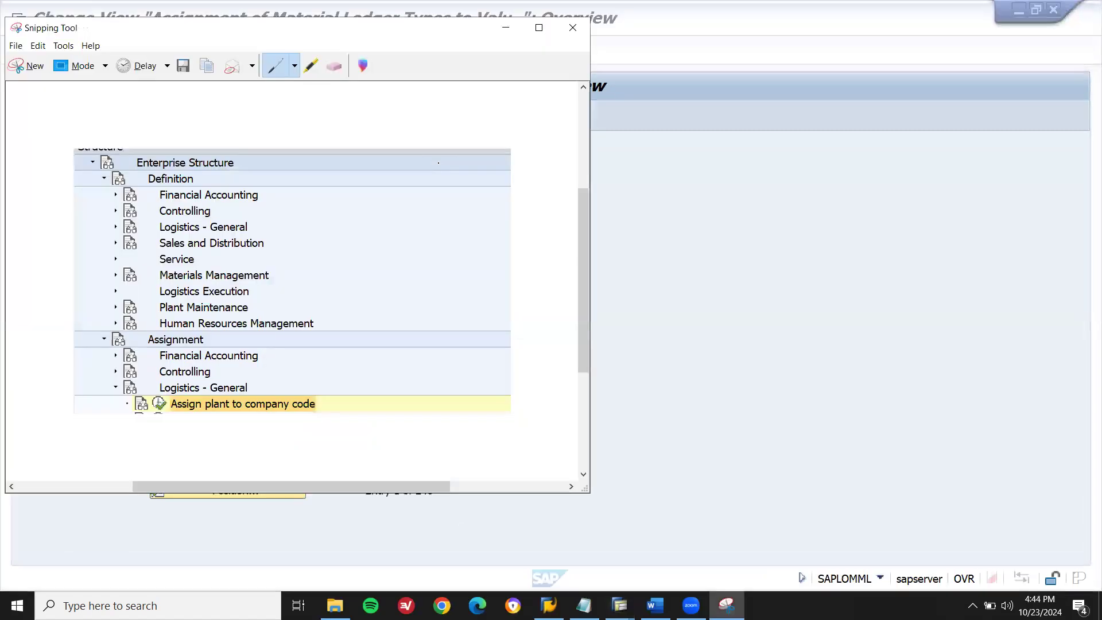
left_click(696, 480)
mouse_move(655, 605)
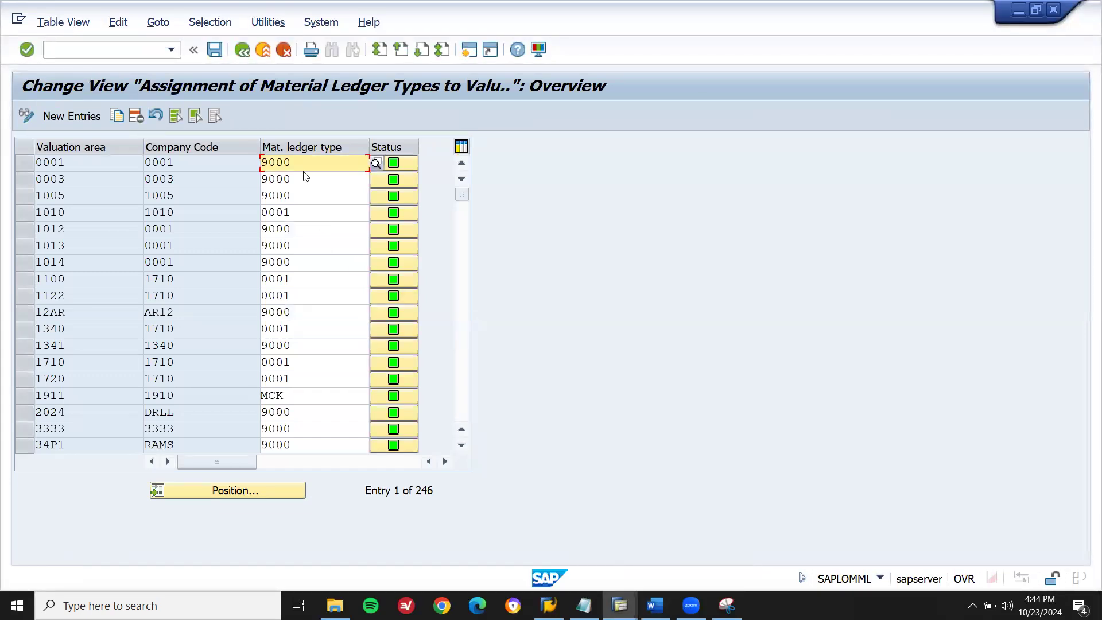
key("alt+Tab")
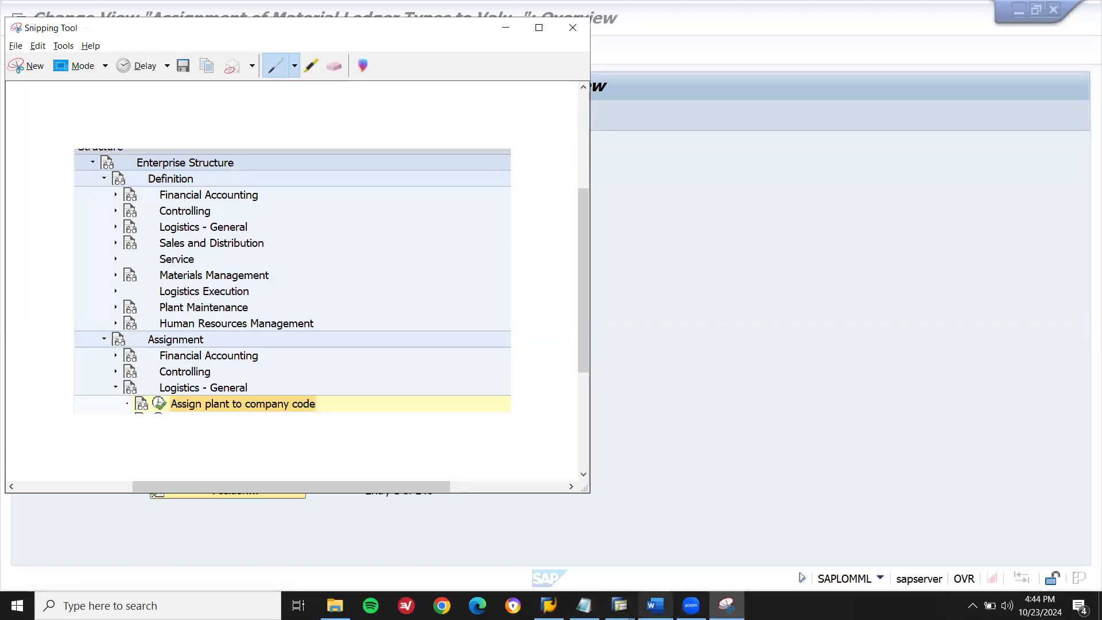
key("alt+Tab")
type("OMX3")
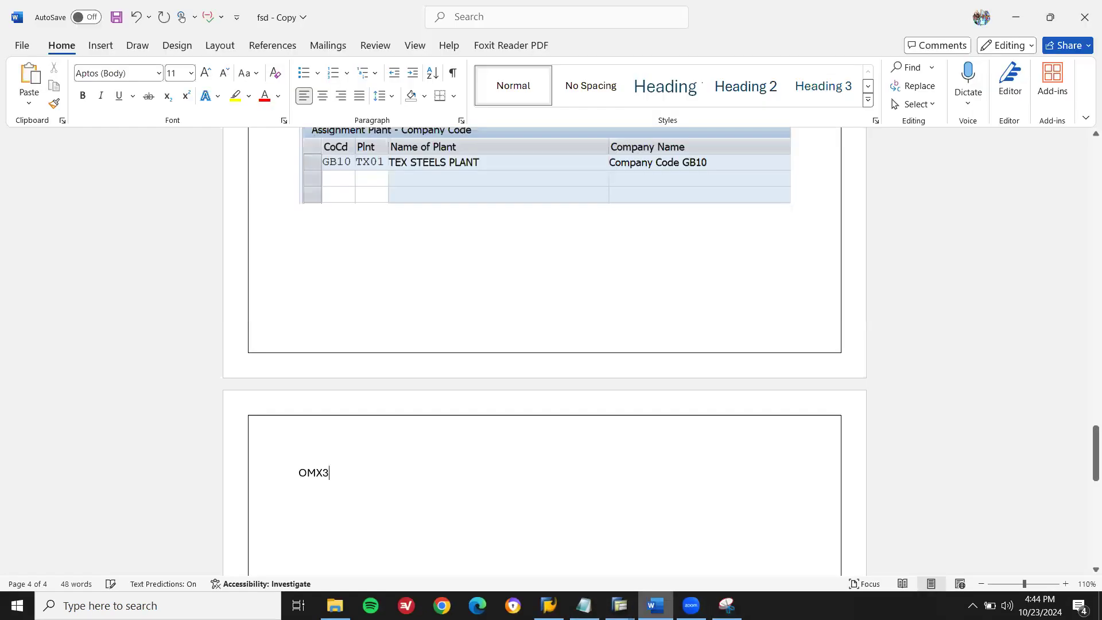
type("TC.")
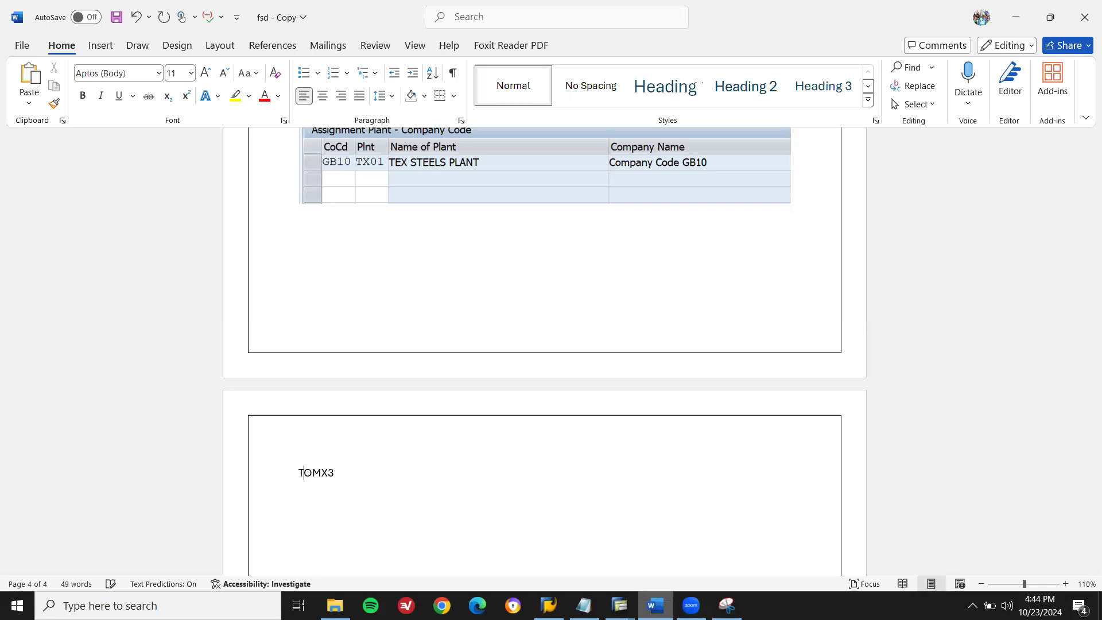
Format the 'T.C. OMX3' line as bold 15 pt and fix its spacing.
left_click(303, 472)
type(". C.")
key("shift+End")
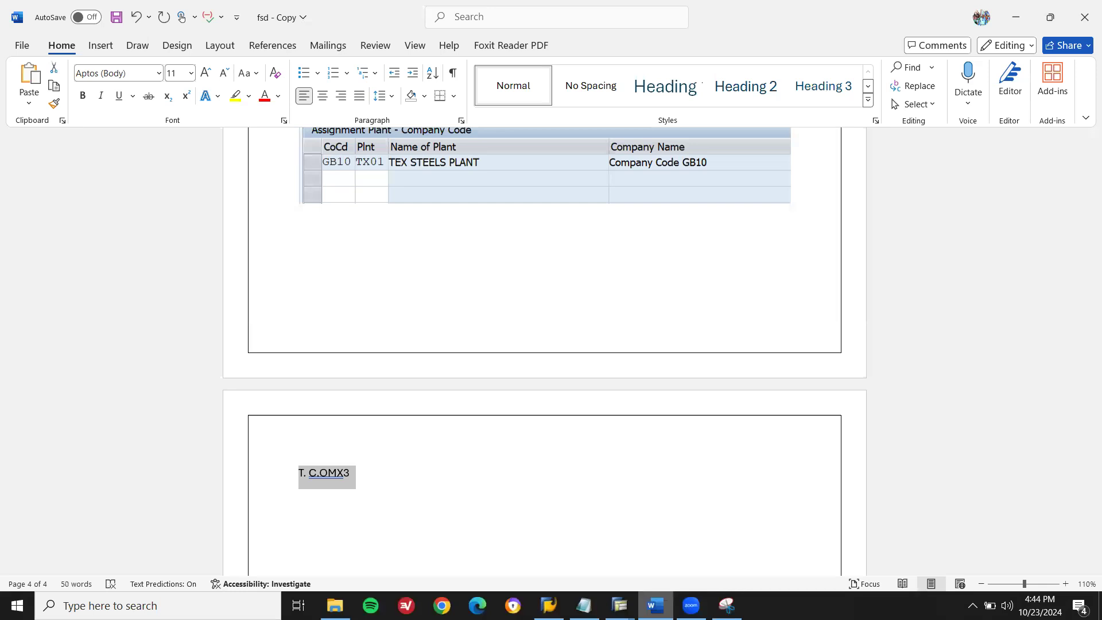
left_click(176, 76)
left_click(176, 77)
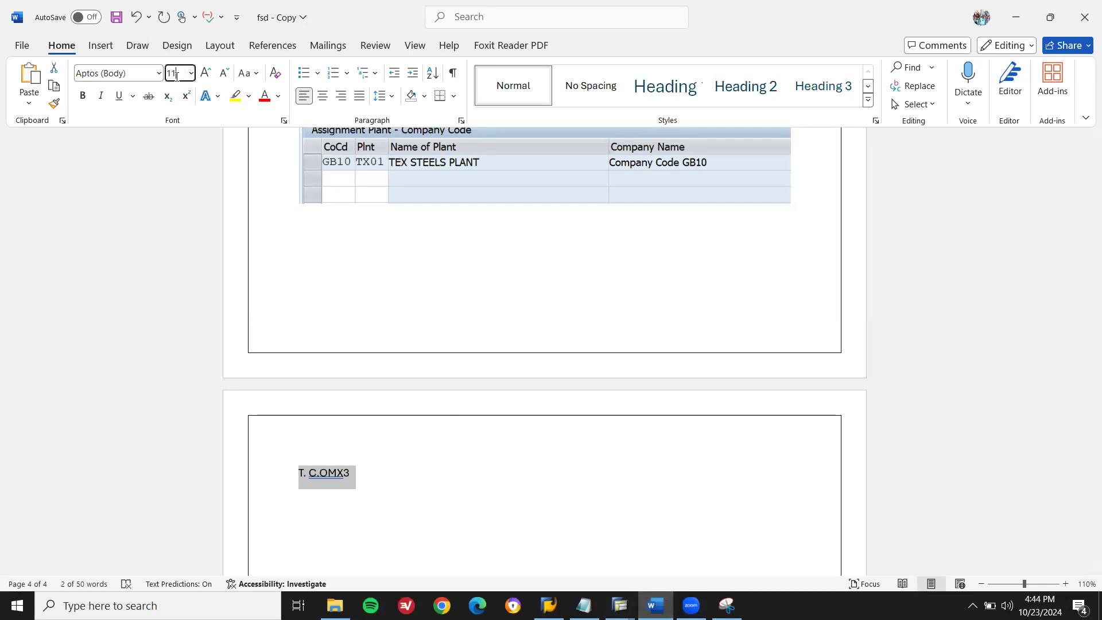
type("15")
key("Return")
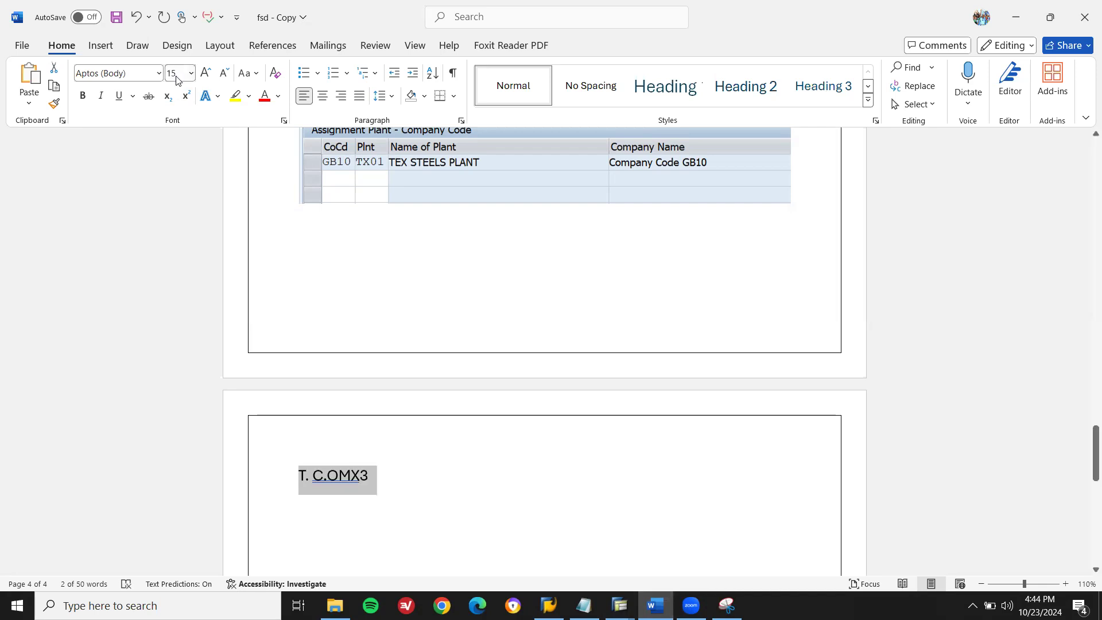
key("ctrl+b")
key("Left")
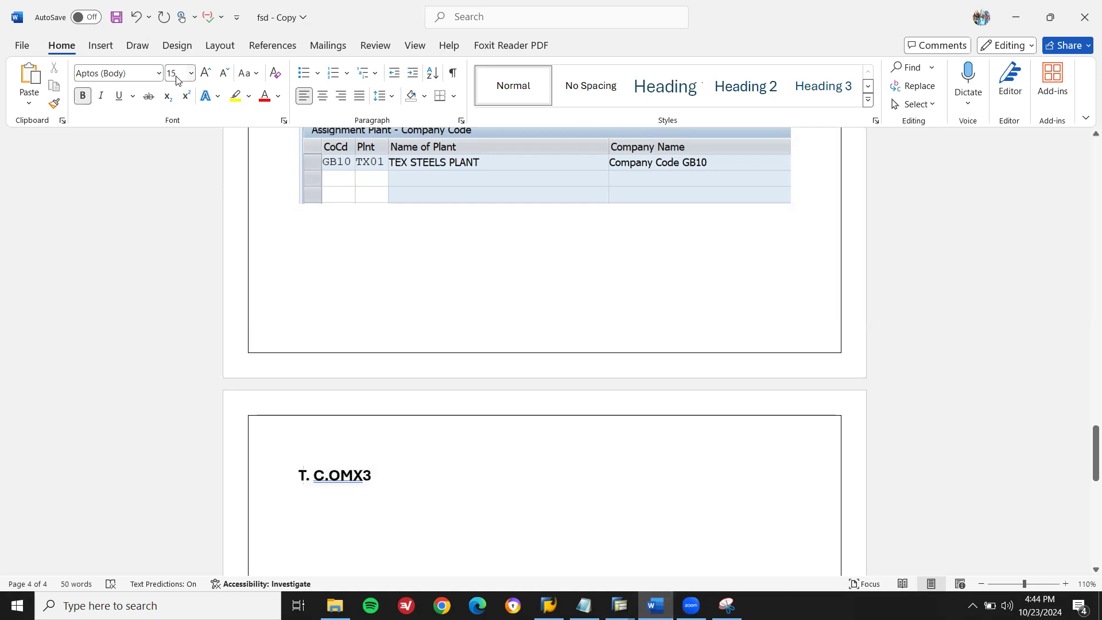
key("BackSpace")
key("Right")
key("Right")
key("Up")
key("Up")
Type the heading 'Assignments of Material Ledger type' above the T.C. OMX3 line.
type("aSS")
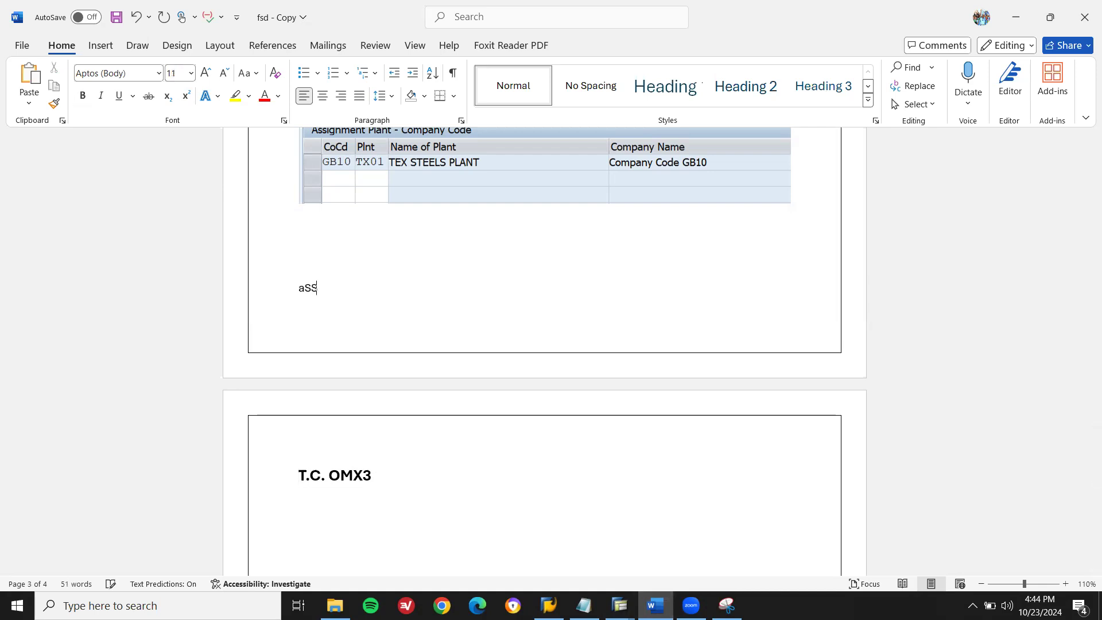
type("IGNMENTS of Material ")
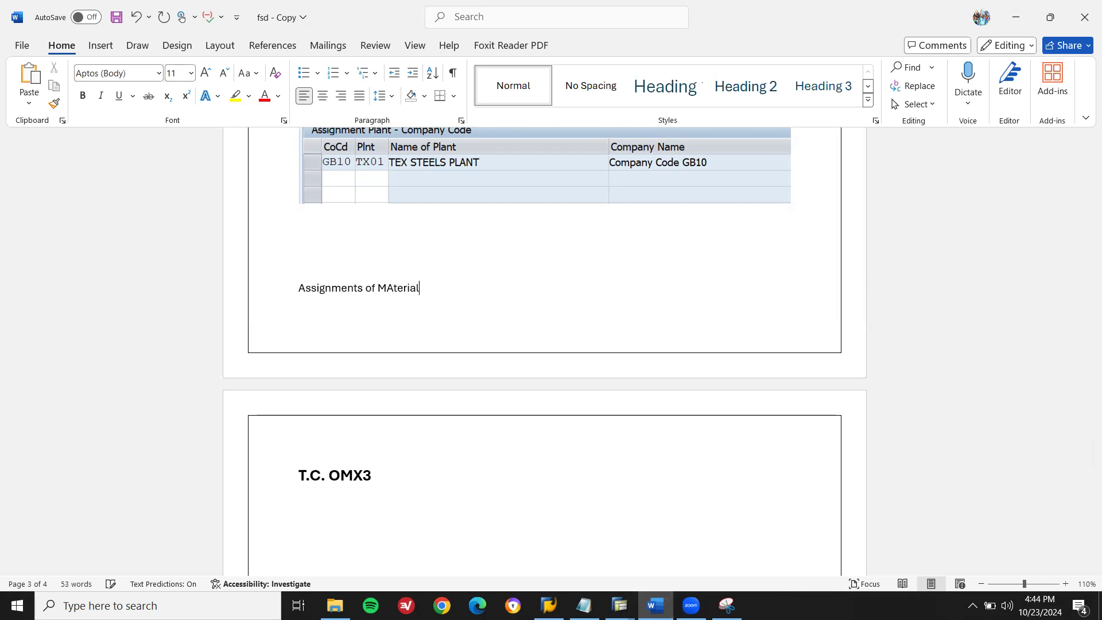
type("Ledger type")
key("Return")
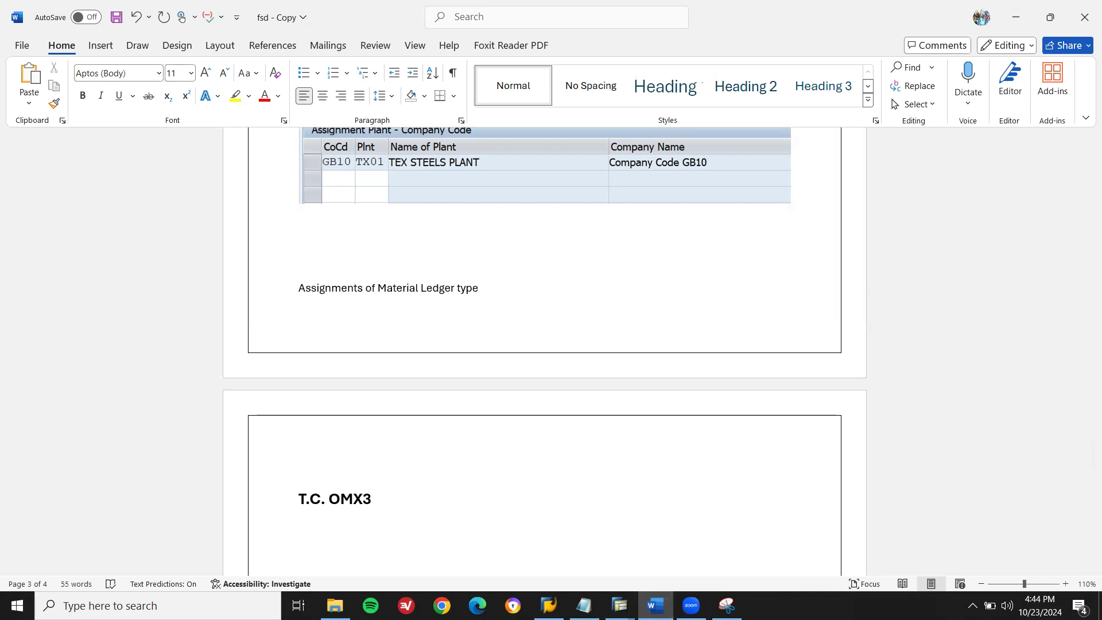
key("Return")
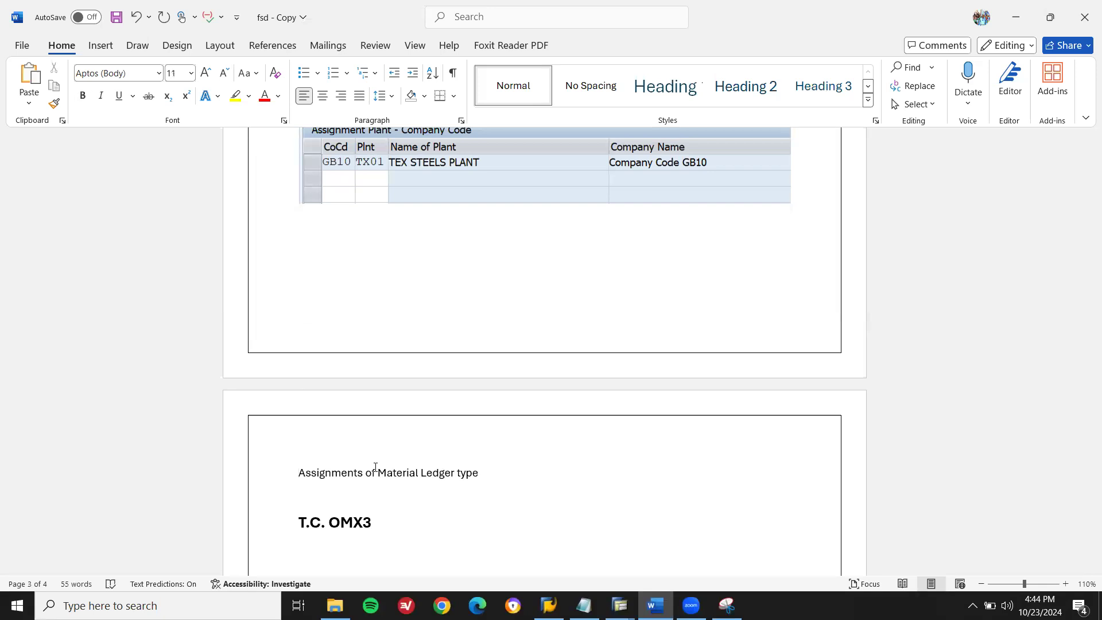
Make the heading bold 15 pt and remove the blank line above T.C. OMX3.
triple_click(375, 468)
type("15")
key("Return")
key("ctrl+b")
key("End")
key("Down")
key("BackSpace")
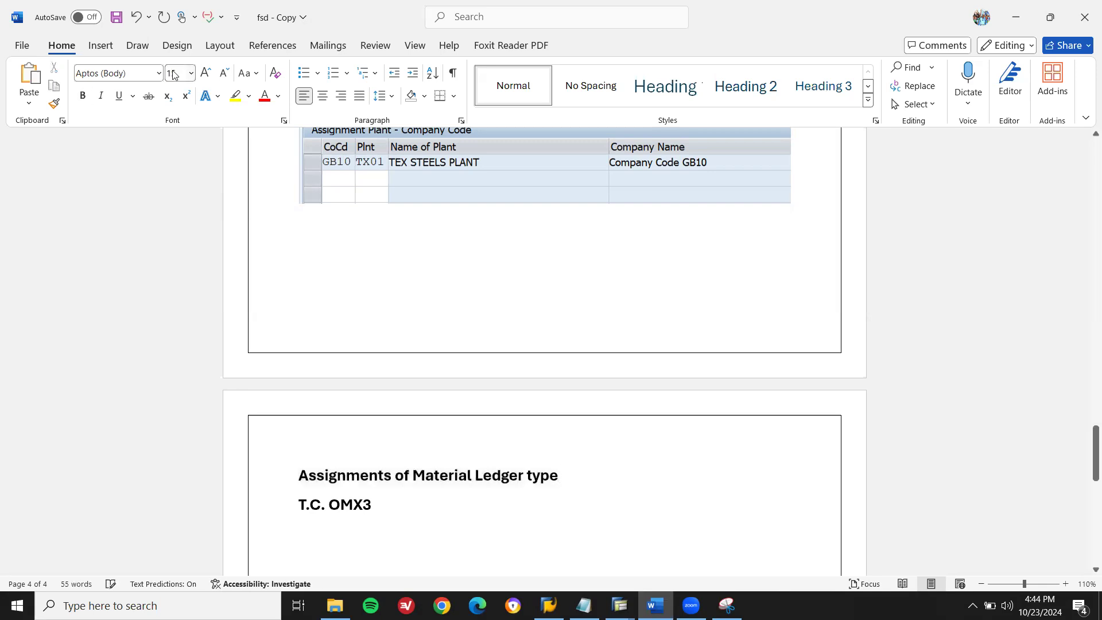
key("Down")
key("alt+Tab")
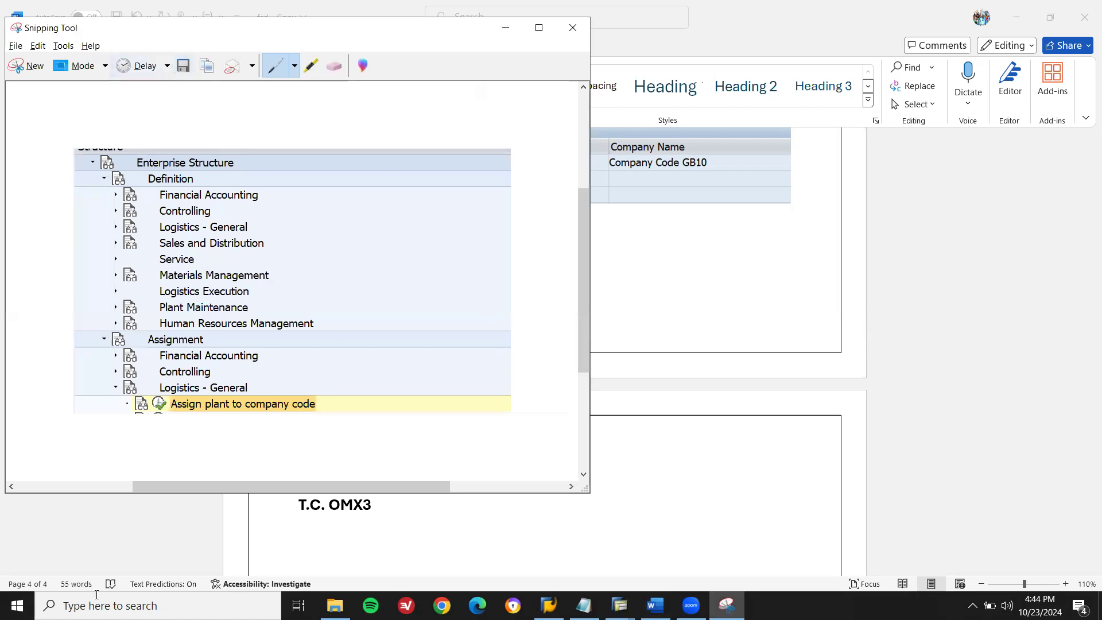
Bring the SAP ledger type assignment table forward.
left_click(620, 605)
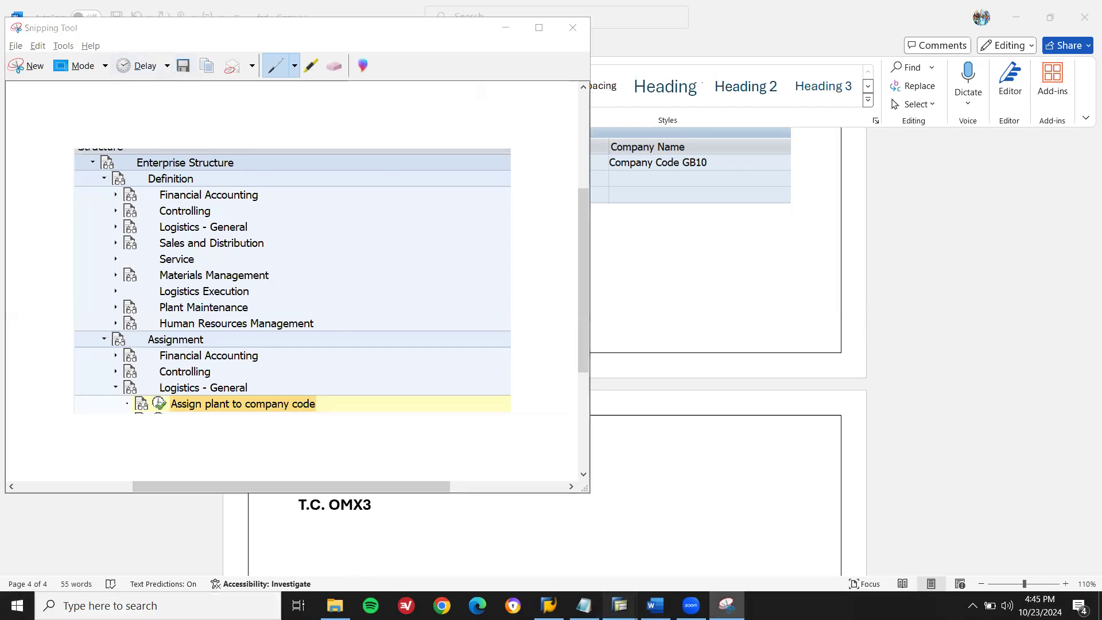
left_click(414, 537)
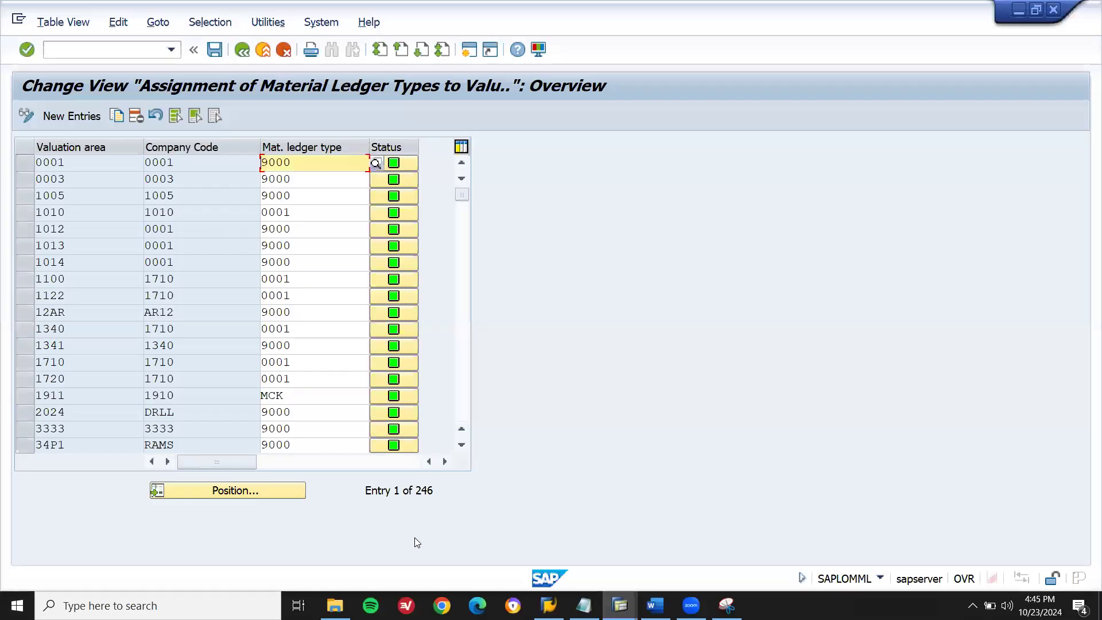
key("alt+Tab")
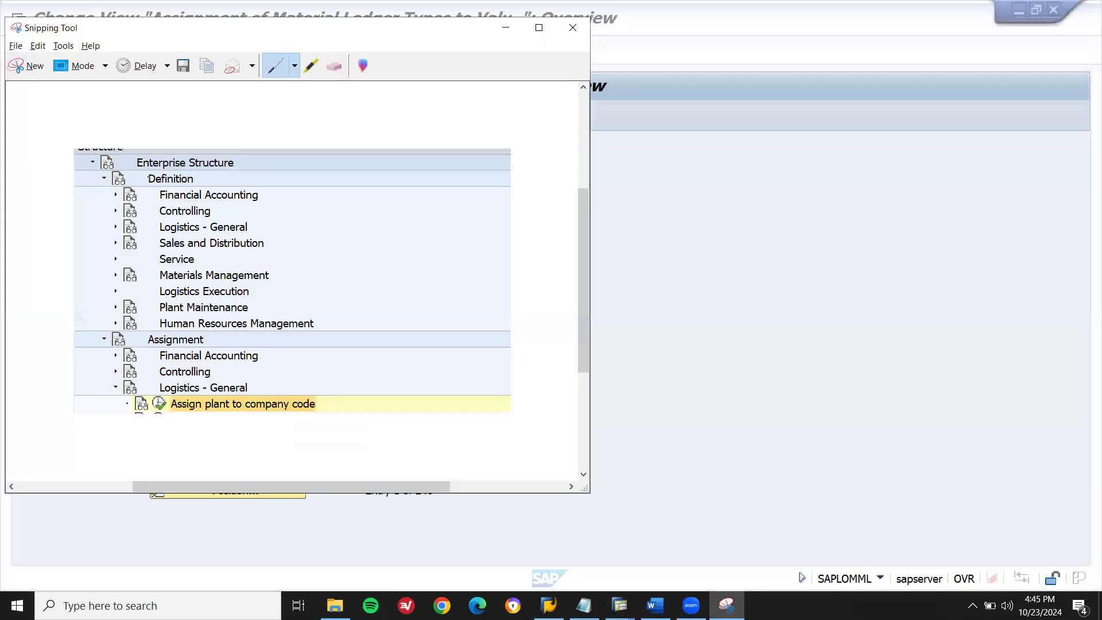
key("alt+Tab")
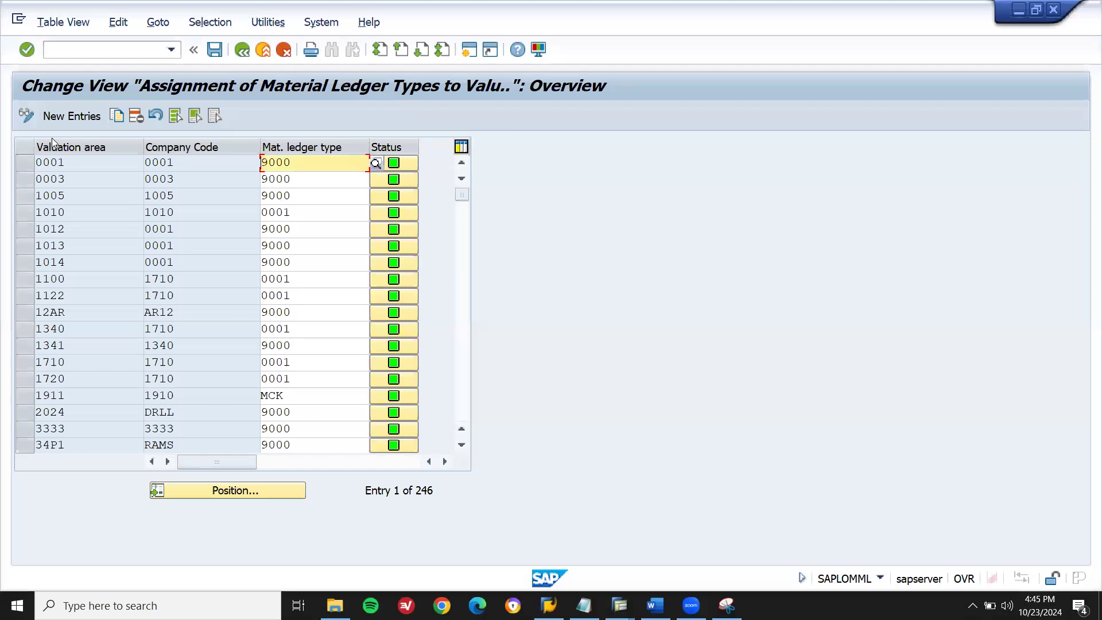
Create a new entry with valuation area TX01 and material ledger type 9000.
left_click(83, 115)
type("tx01")
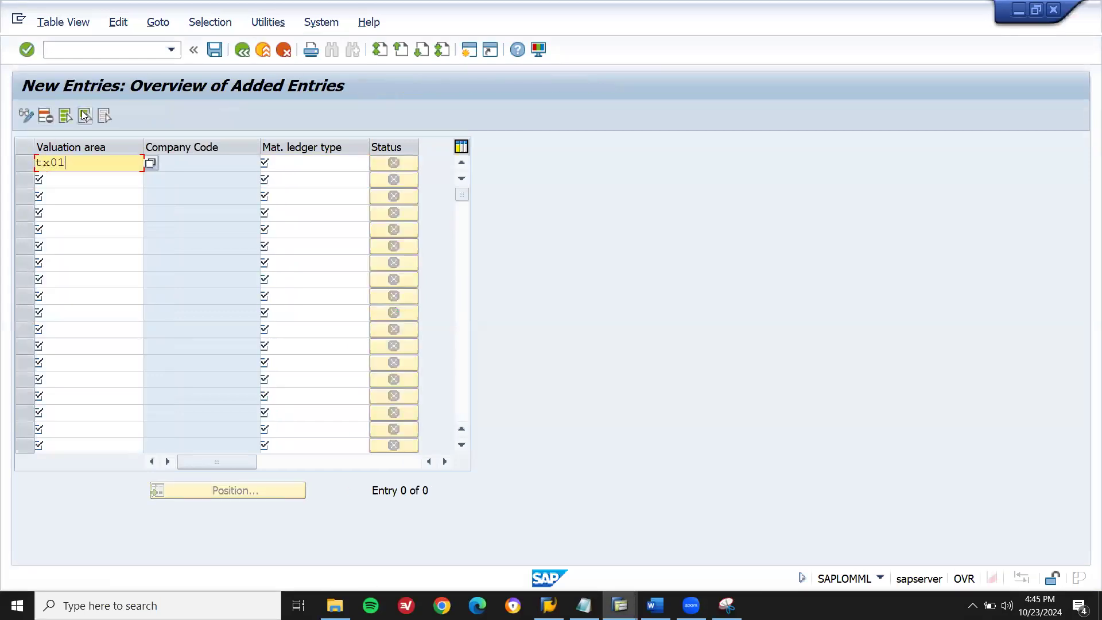
key("Tab")
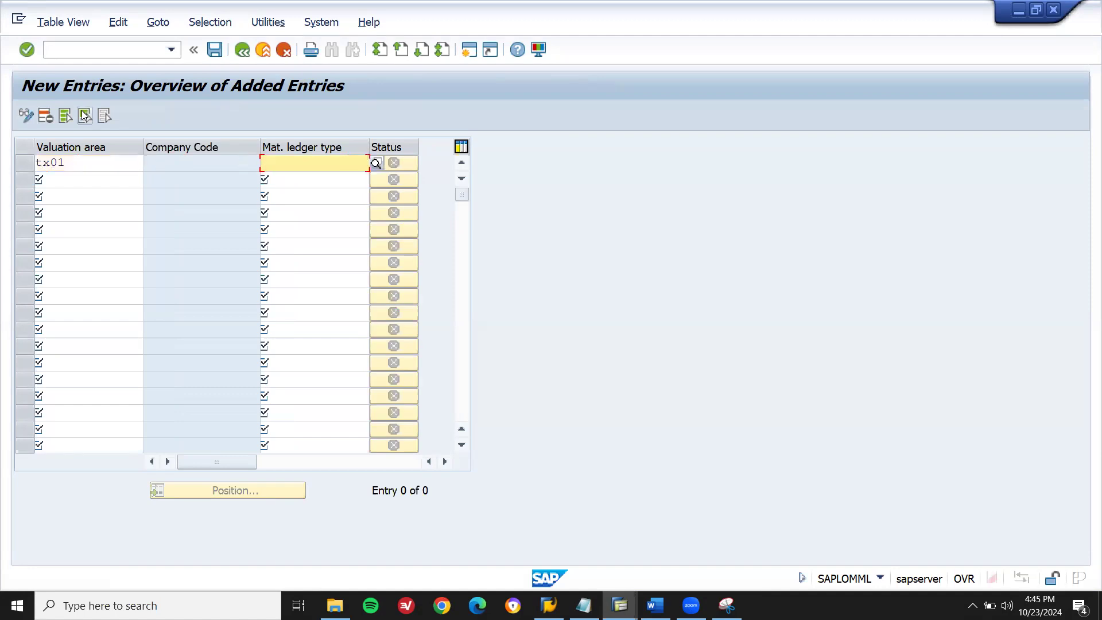
left_click(372, 165)
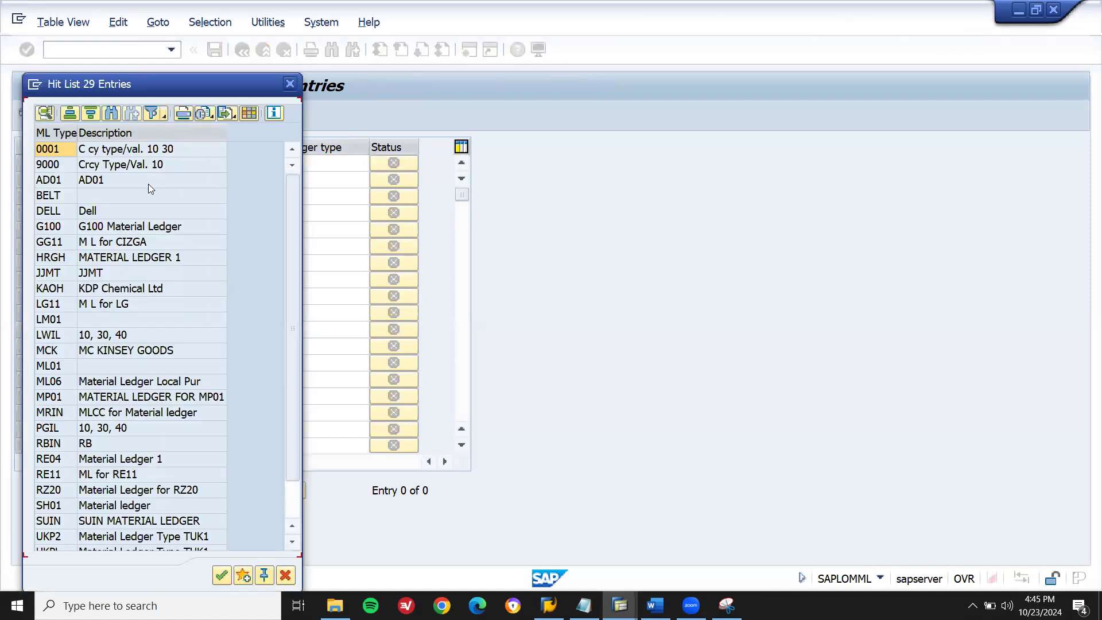
left_click(123, 256)
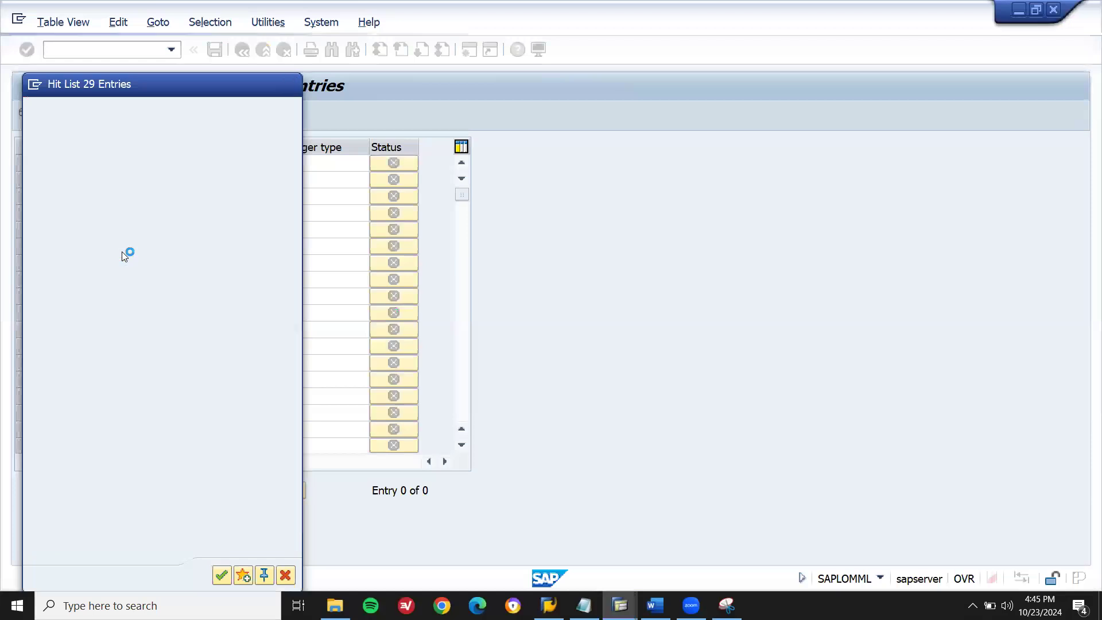
type("9000")
key("Return")
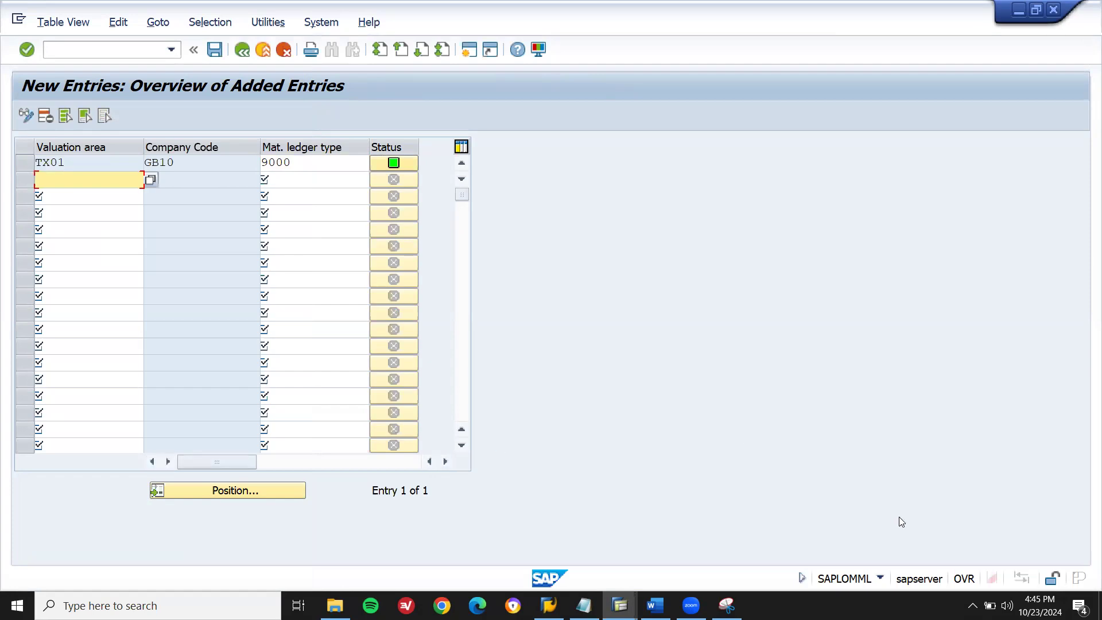
left_click(727, 605)
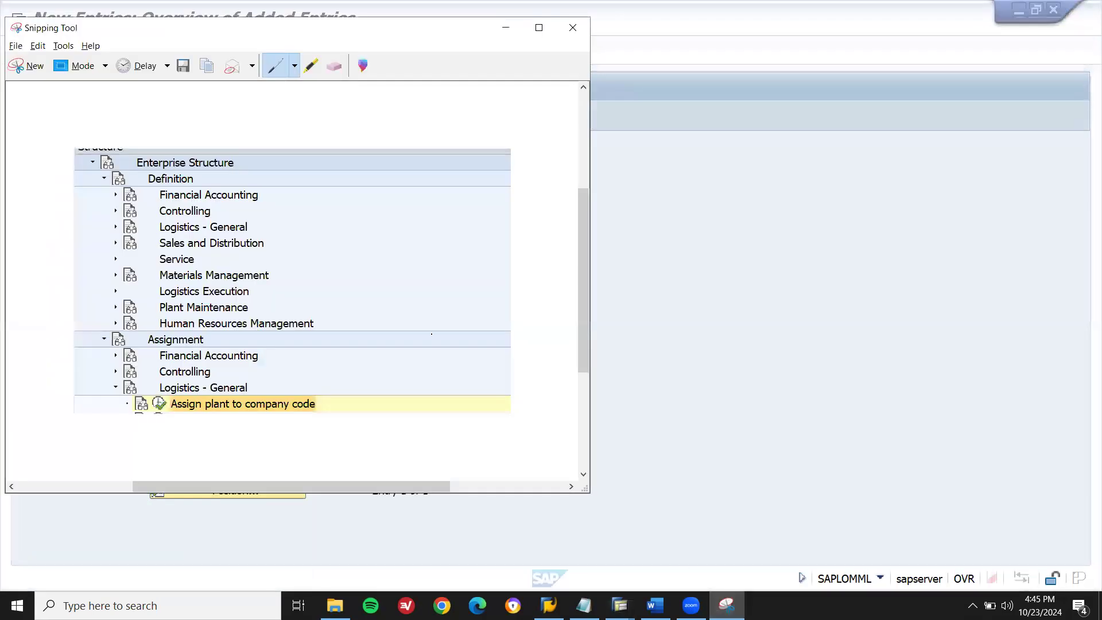
left_click(35, 66)
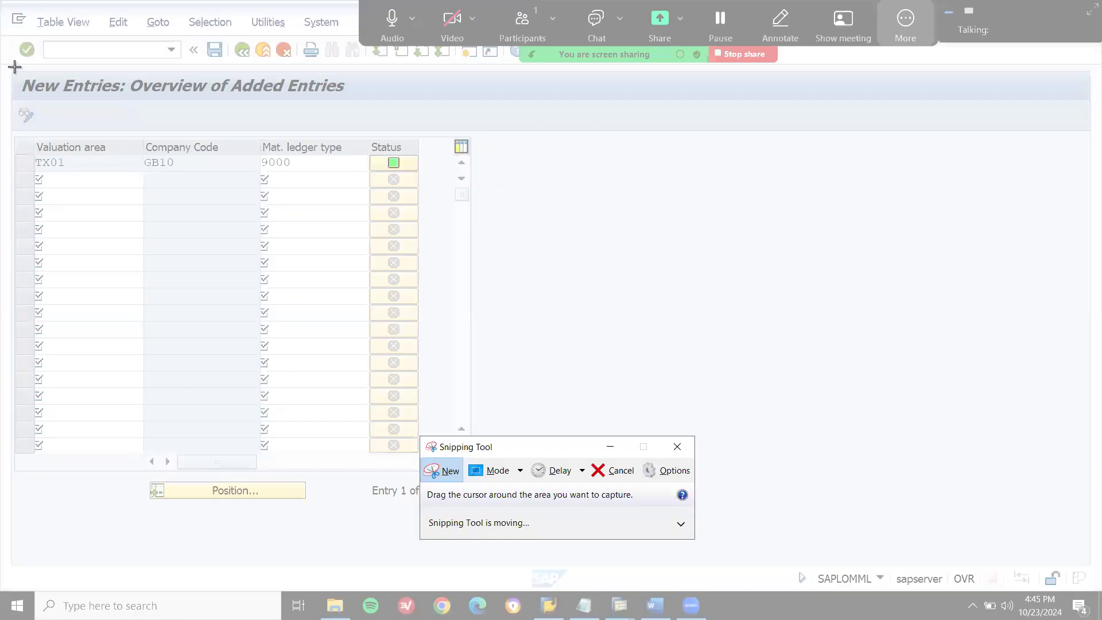
Snip the table header and TX01 row and save it as cq5.
left_click_drag(14, 67, 469, 178)
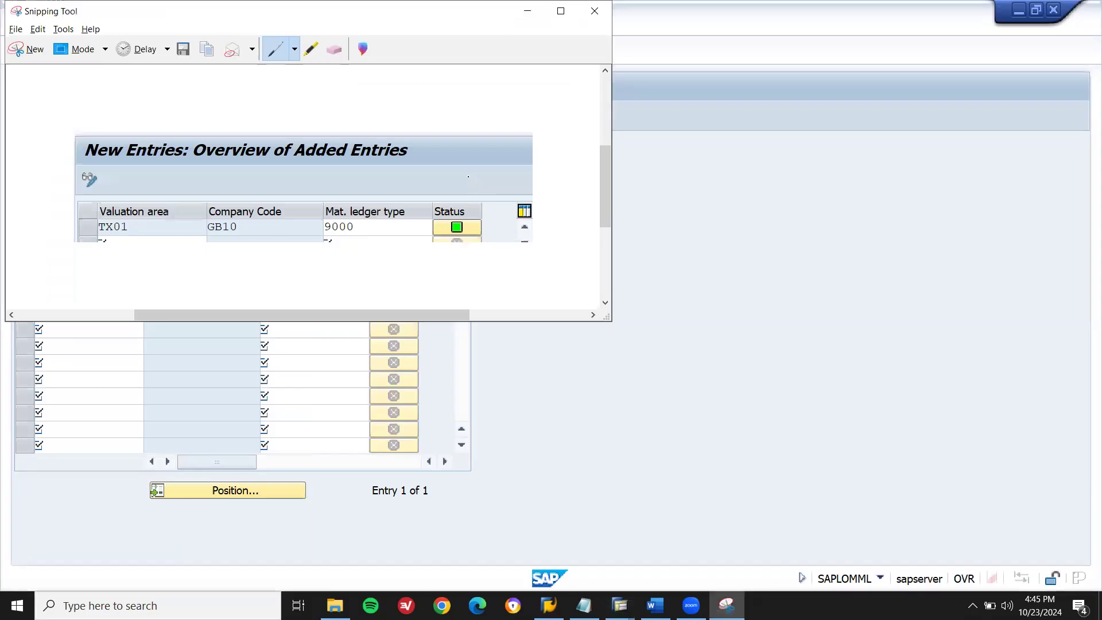
key("ctrl+s")
type("cq5")
key("Return")
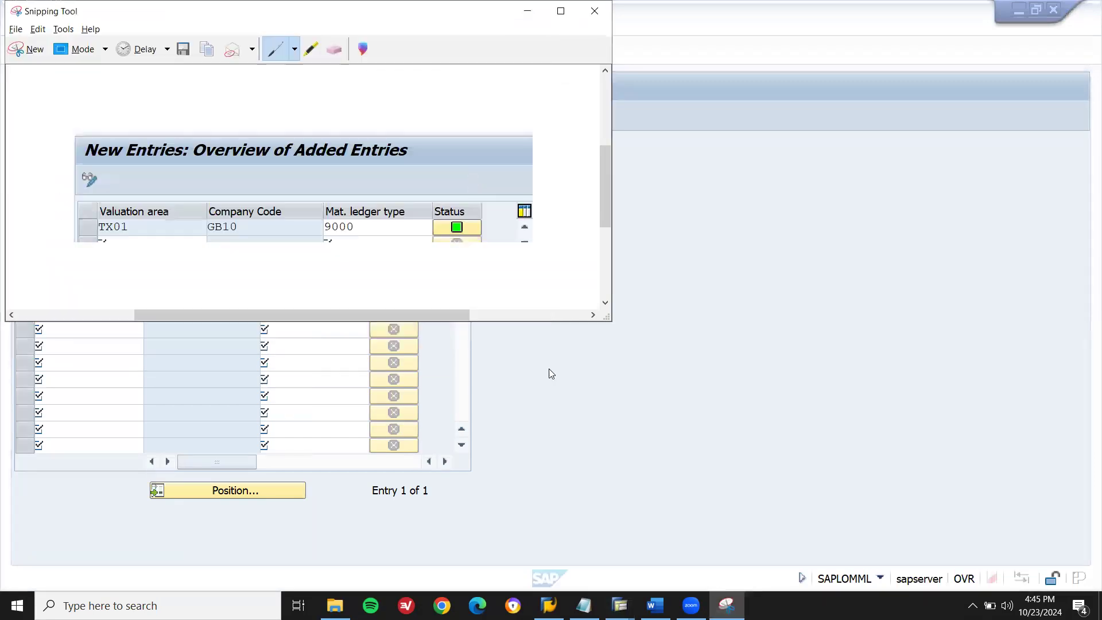
left_click(655, 604)
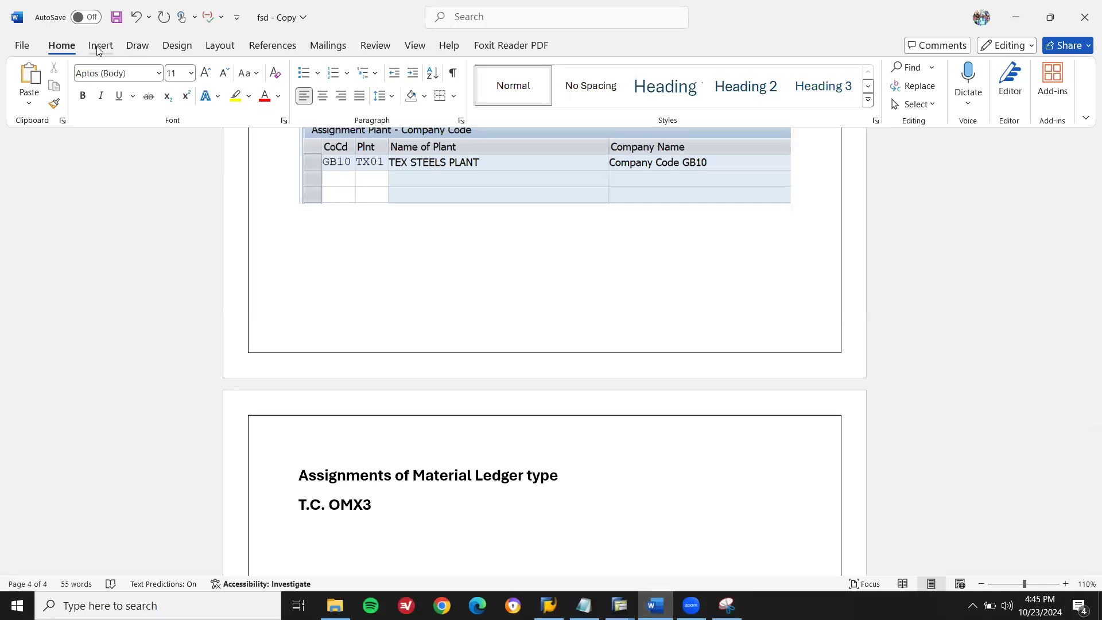
Append '--> new entries' to T.C. OMX3 and insert the cq5 screenshot below it.
key("BackSpace")
type("--")
type("> new ")
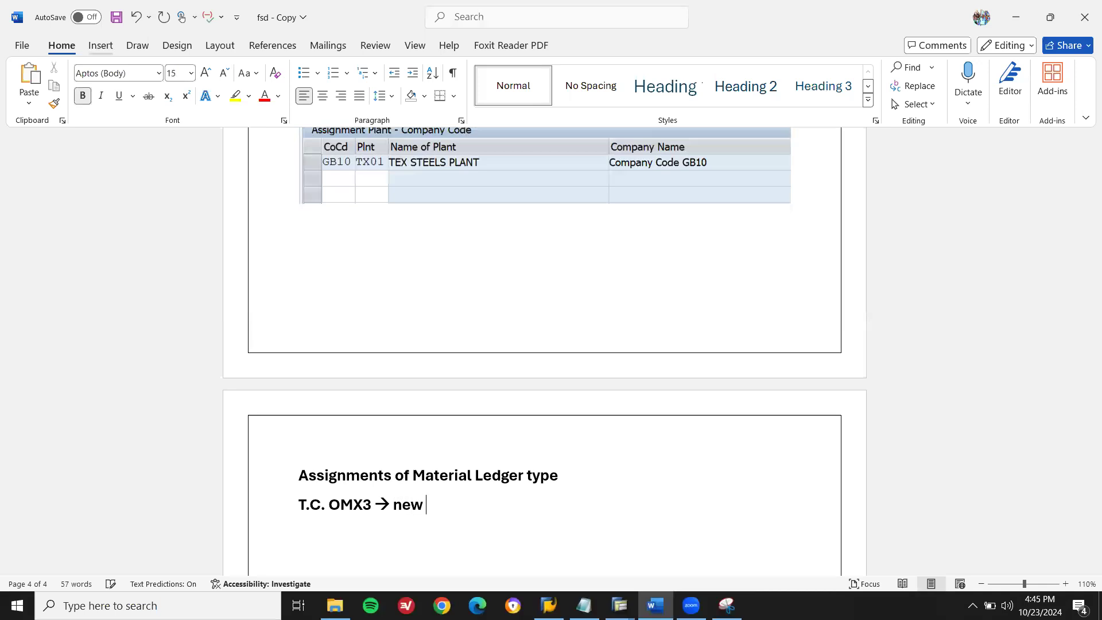
type("entries")
key("Return")
left_click(92, 44)
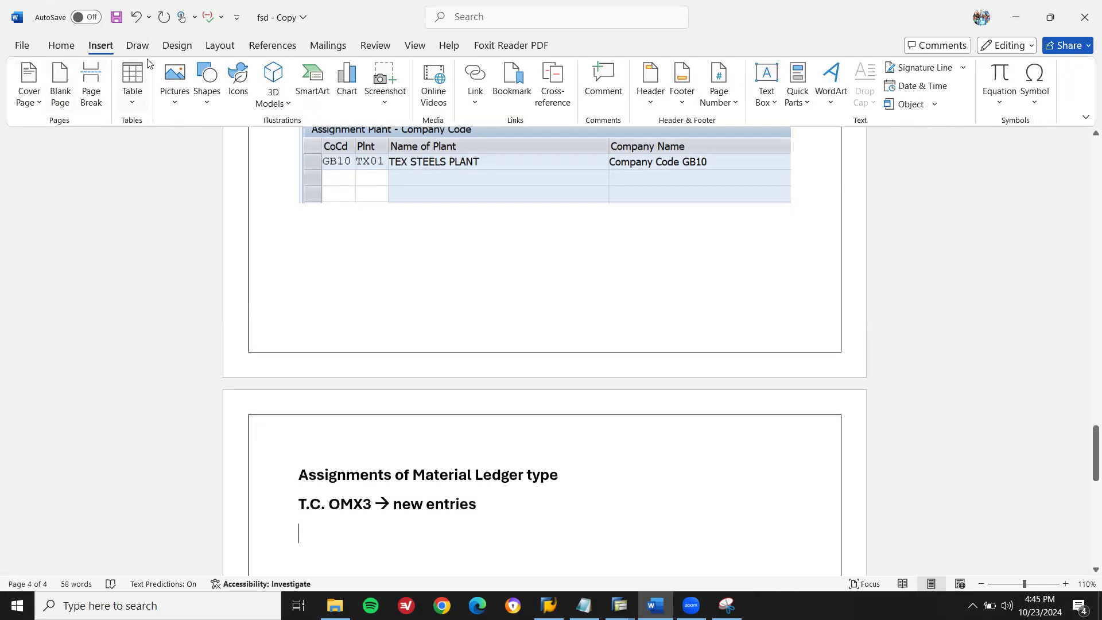
left_click(175, 83)
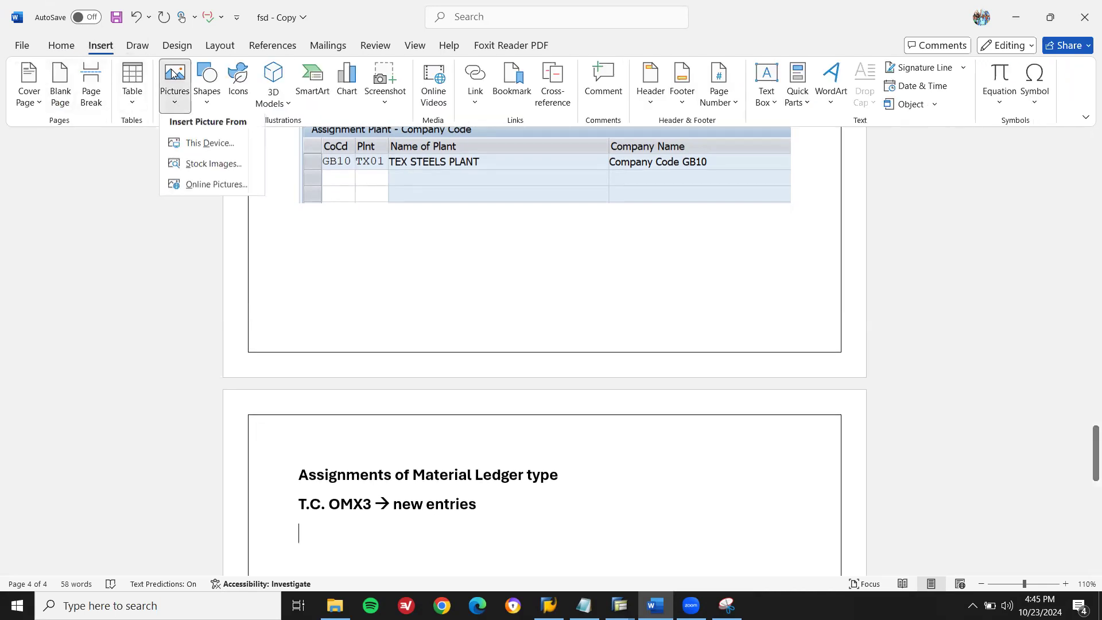
left_click(194, 148)
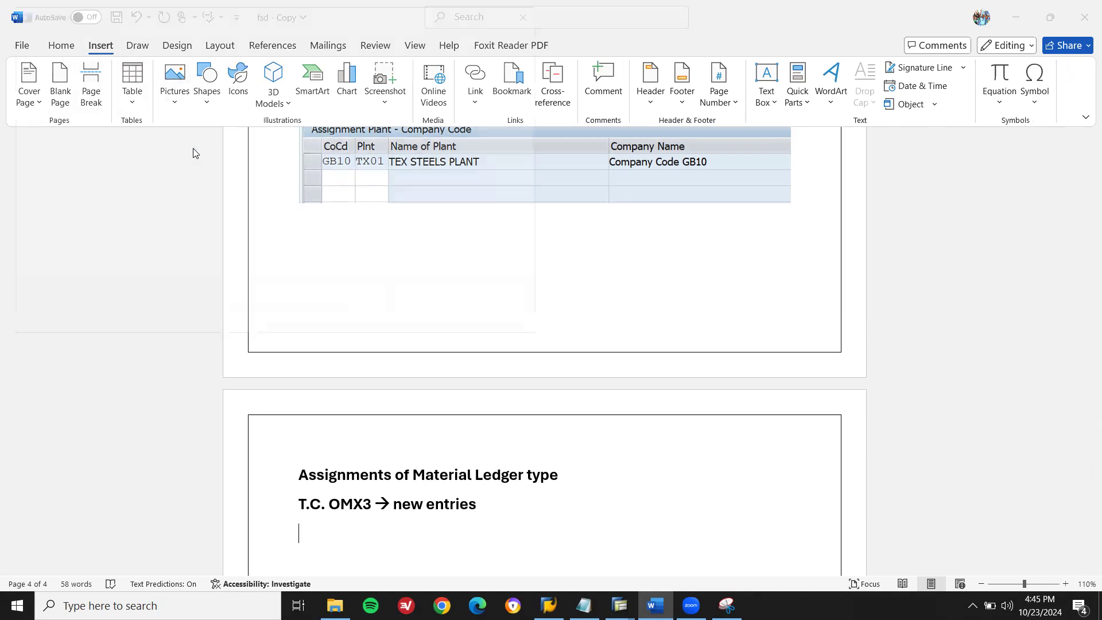
double_click(482, 158)
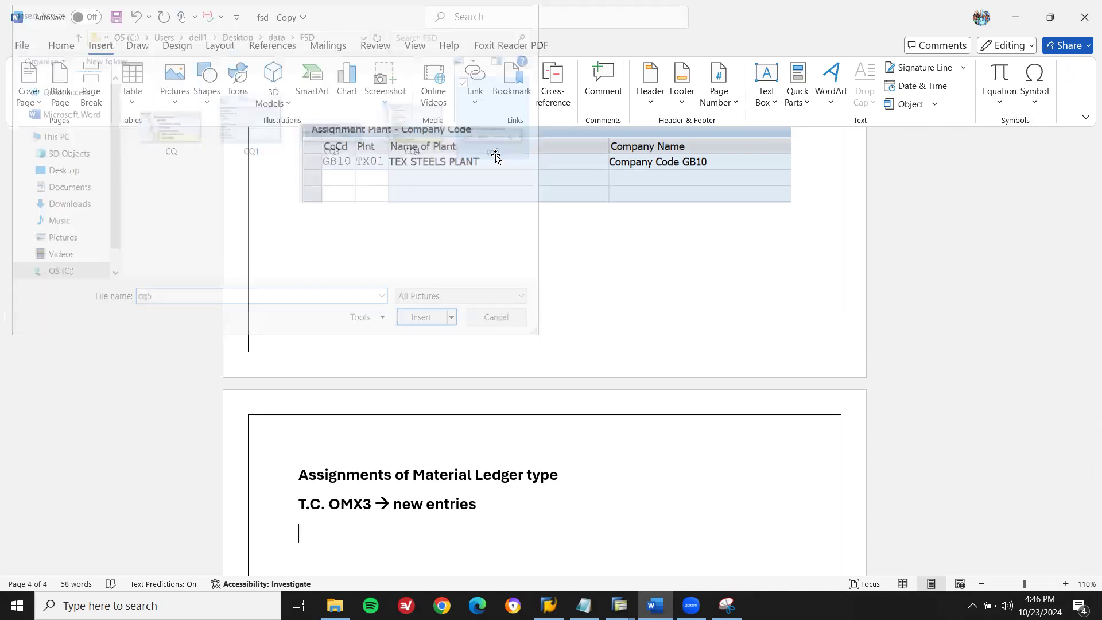
key("alt")
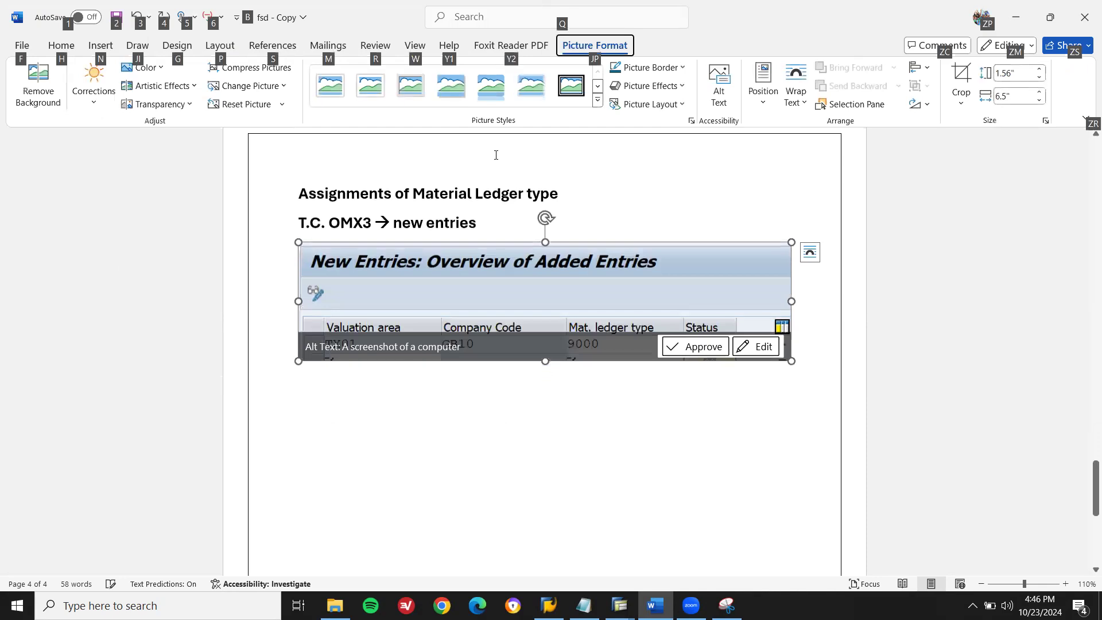
key("m")
key("Down")
left_click(826, 348)
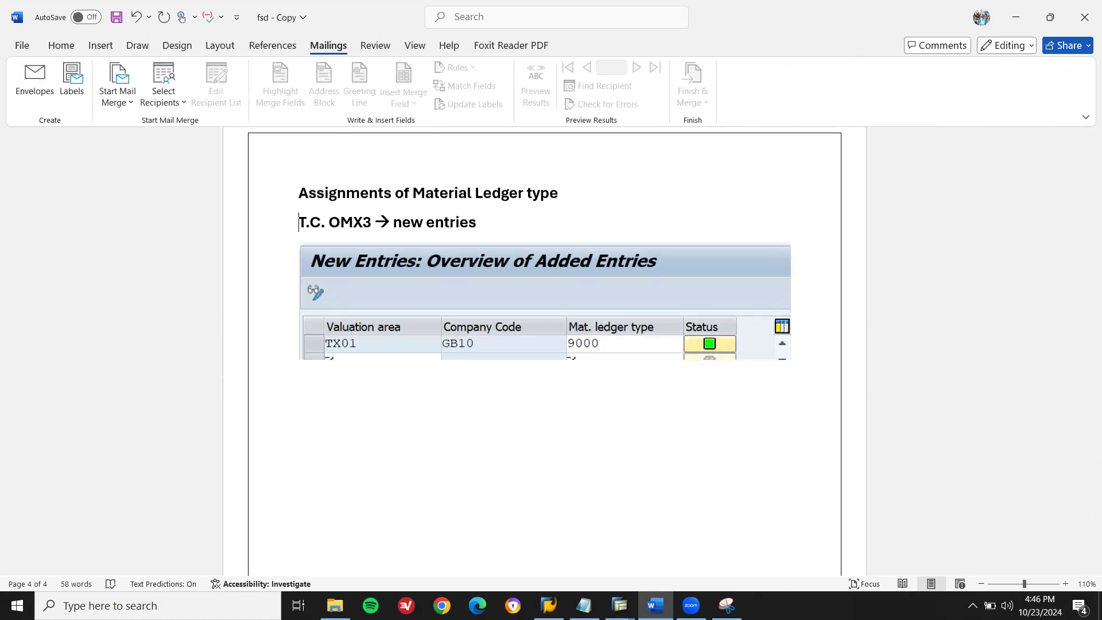
Copy the T.C. OMX3 heading below the screenshot and change it to T.C. OMX1.
key("Up")
scroll(544, 344, "up", 2)
key("shift+Down")
key("ctrl+c")
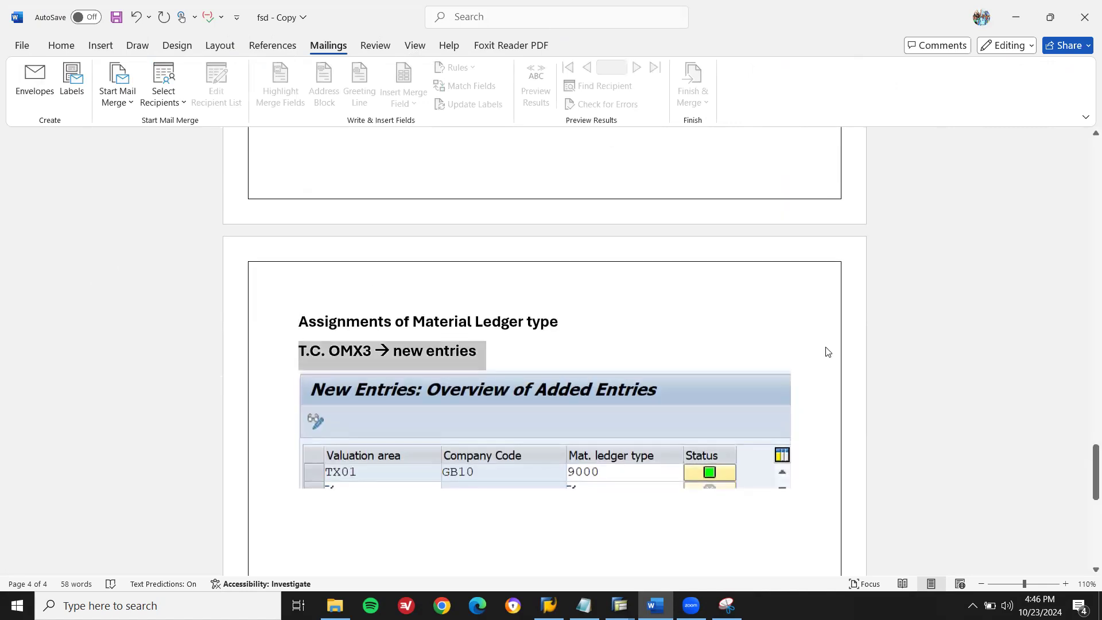
key("shift+Down")
key("Down")
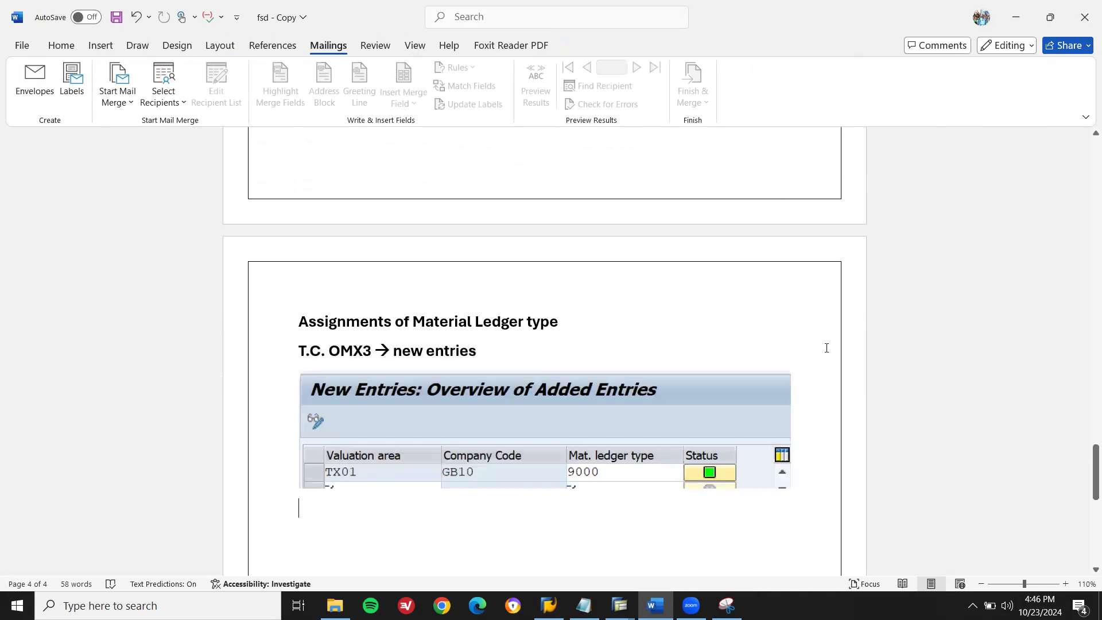
key("ctrl+v")
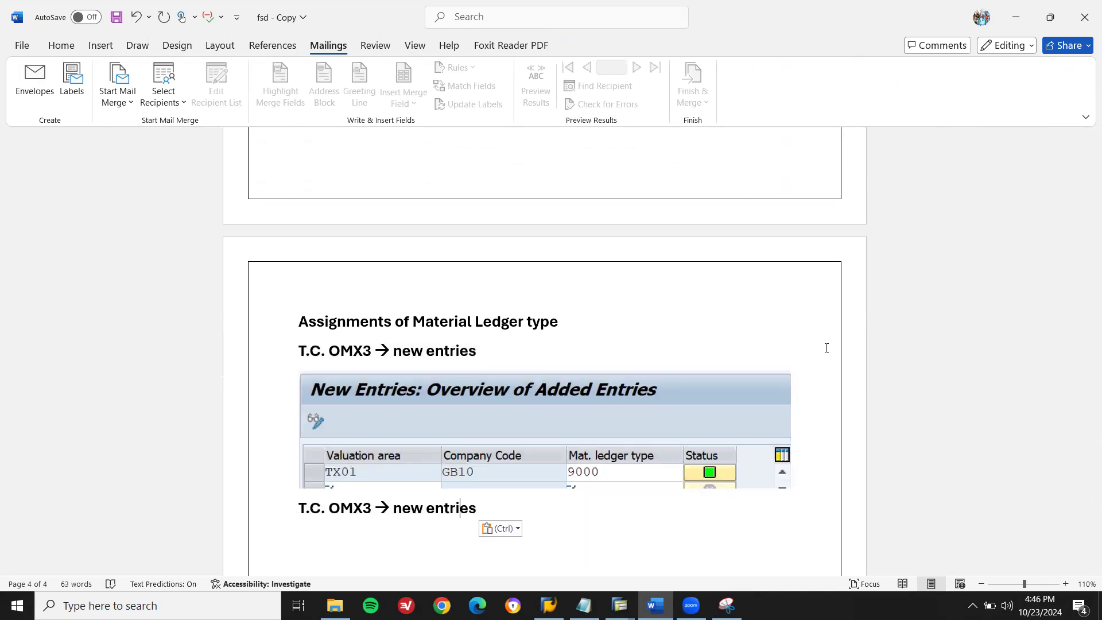
key("BackSpace")
type("1")
key("alt+Tab")
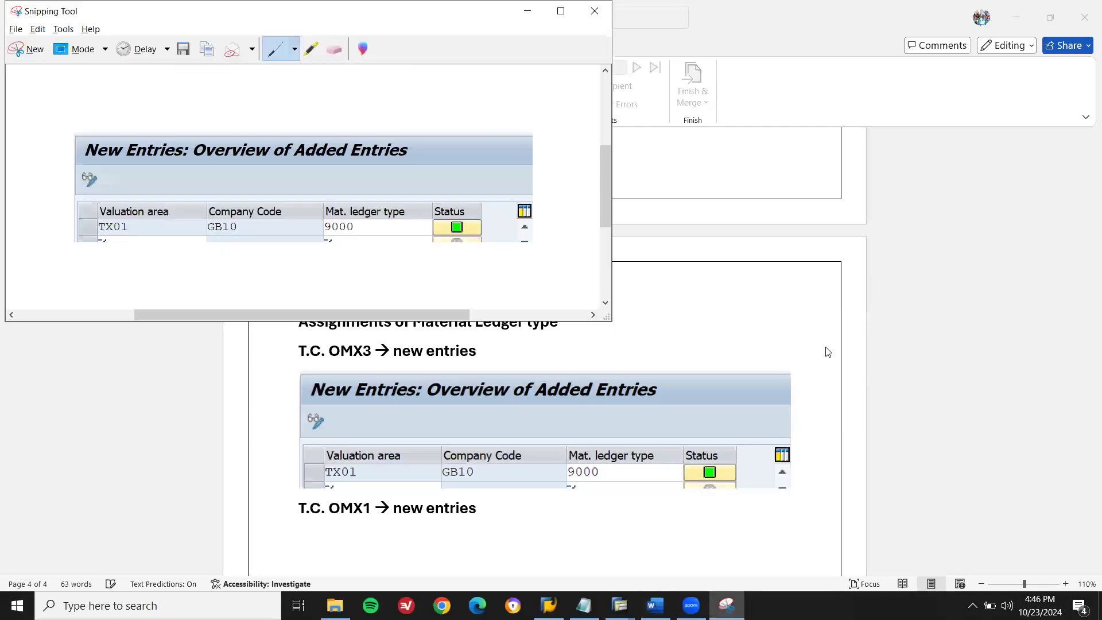
Leave New Entries saving the TX01 assignment and acknowledge the currency type messages.
left_click(620, 605)
left_click(451, 544)
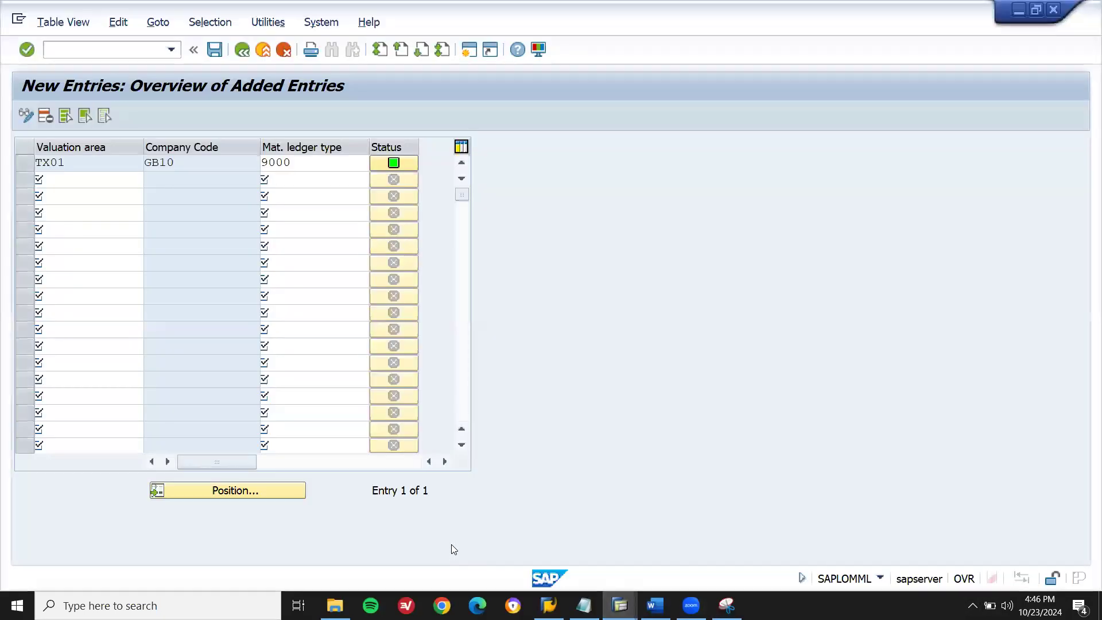
key("F3")
key("F3")
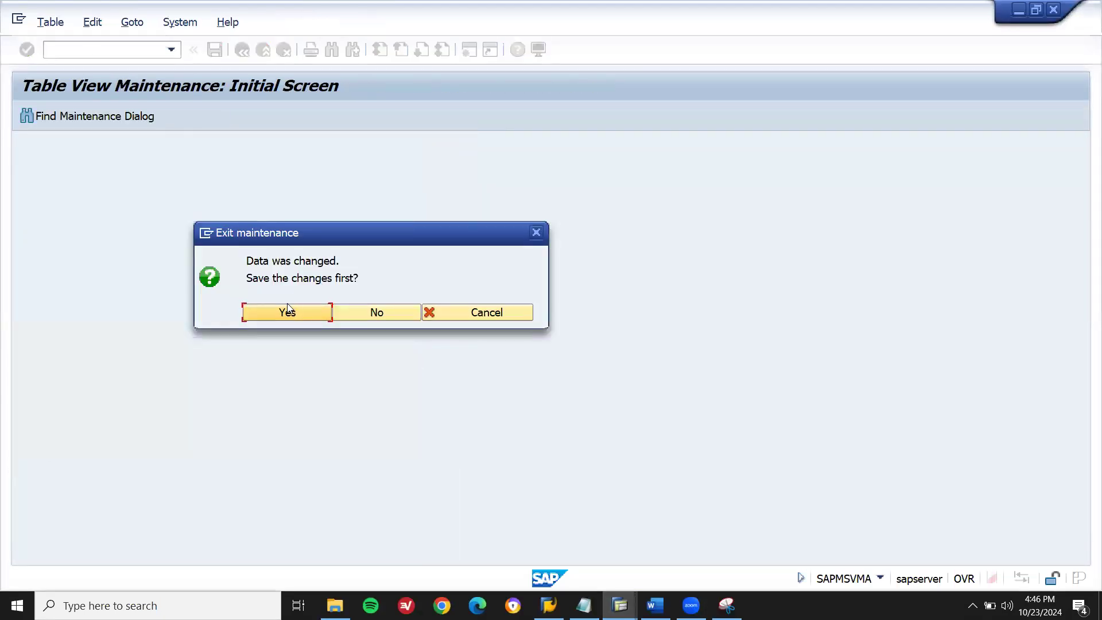
left_click(283, 311)
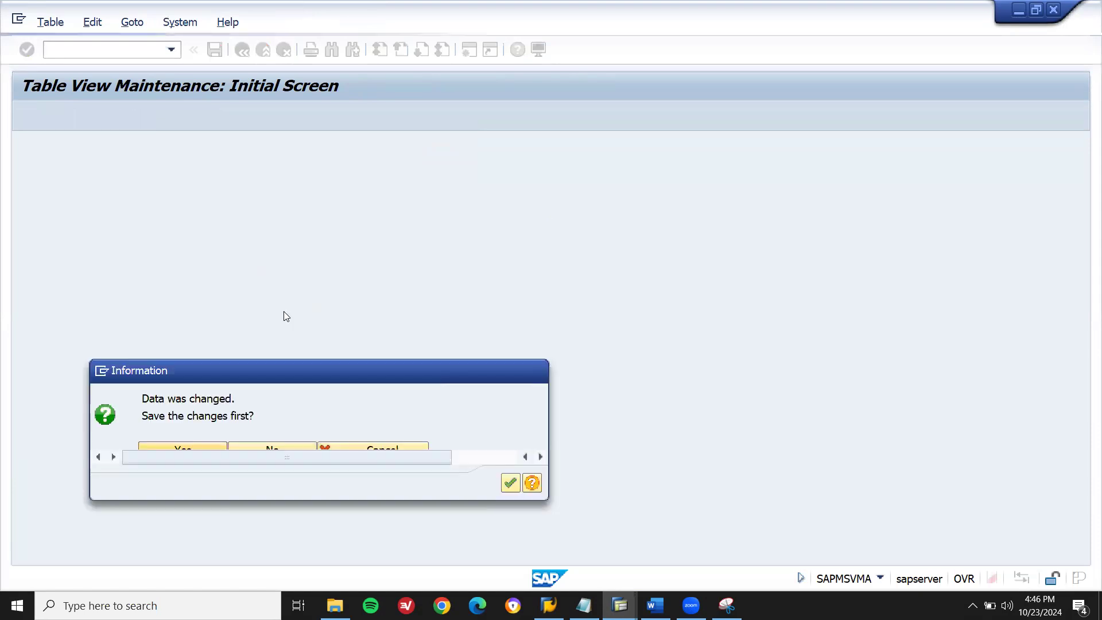
left_click(514, 481)
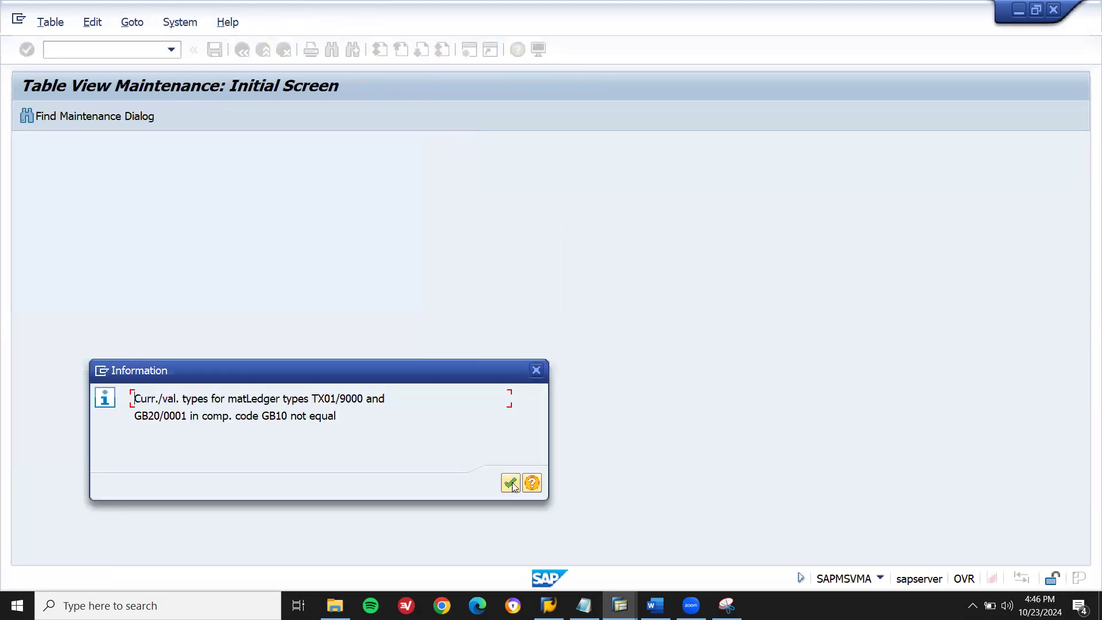
left_click(512, 482)
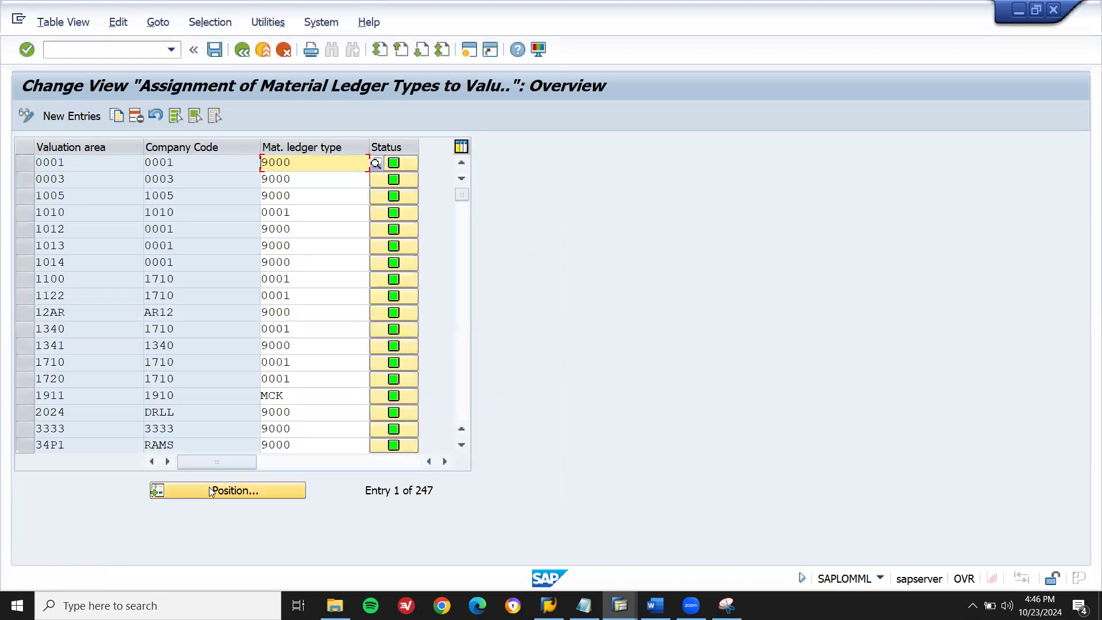
left_click(211, 489)
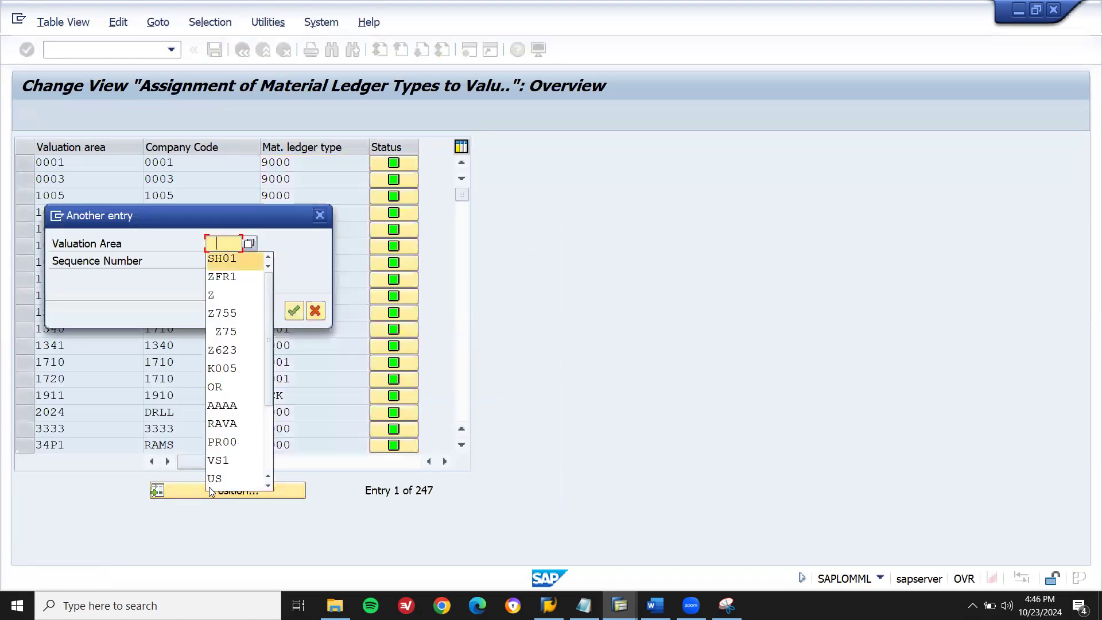
Jump to the SH01 entry, exit the table without saving, and run OMX1.
key("Return")
key("Return")
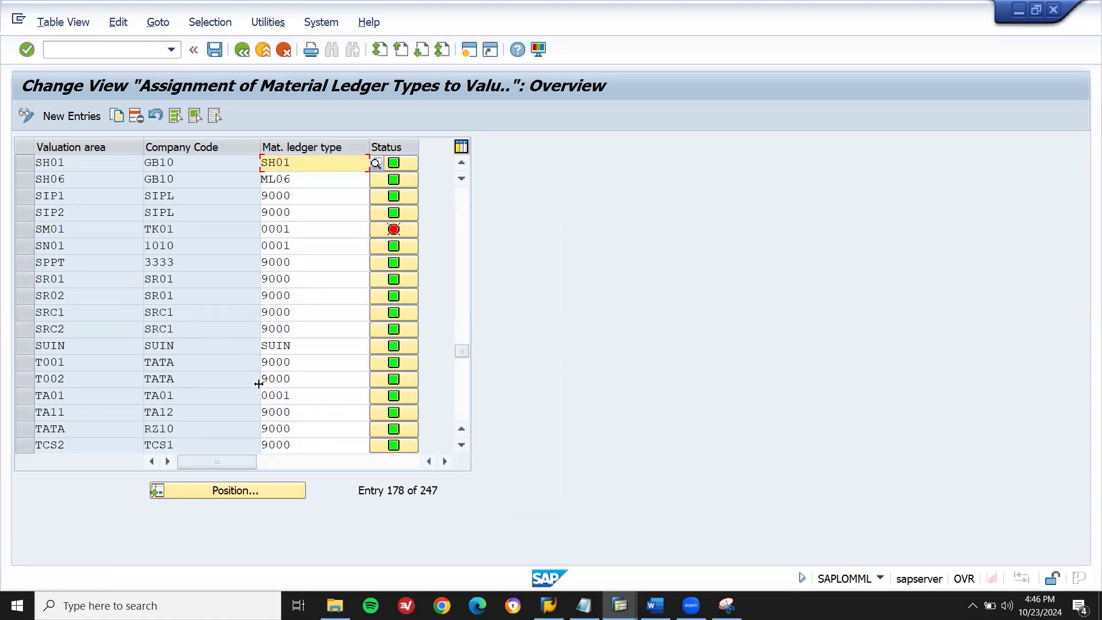
left_click(248, 488)
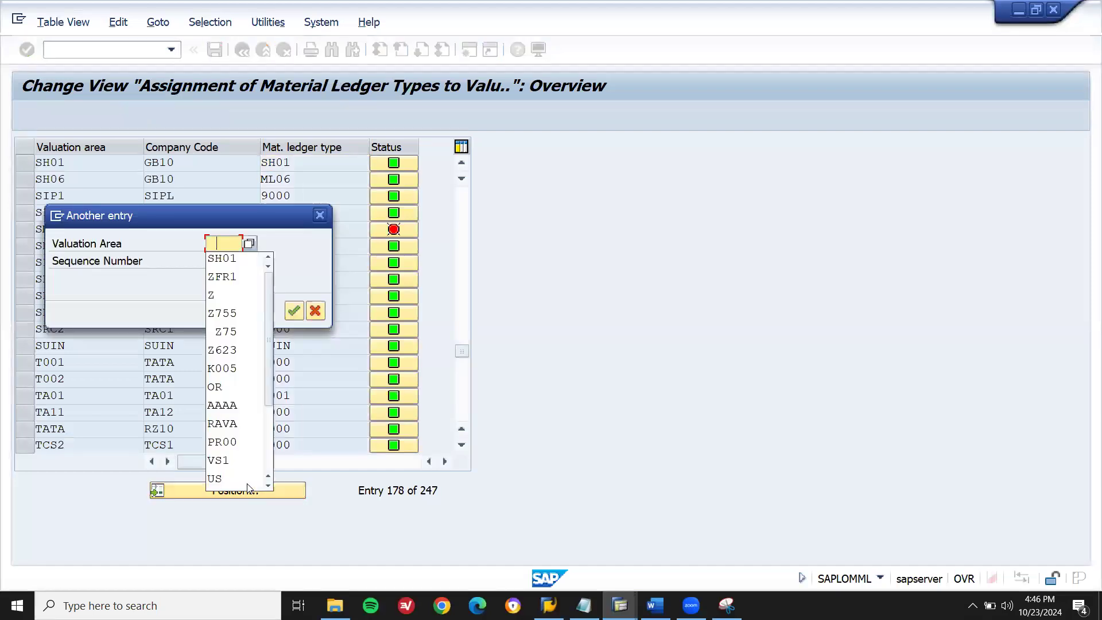
key("Escape")
key("Escape")
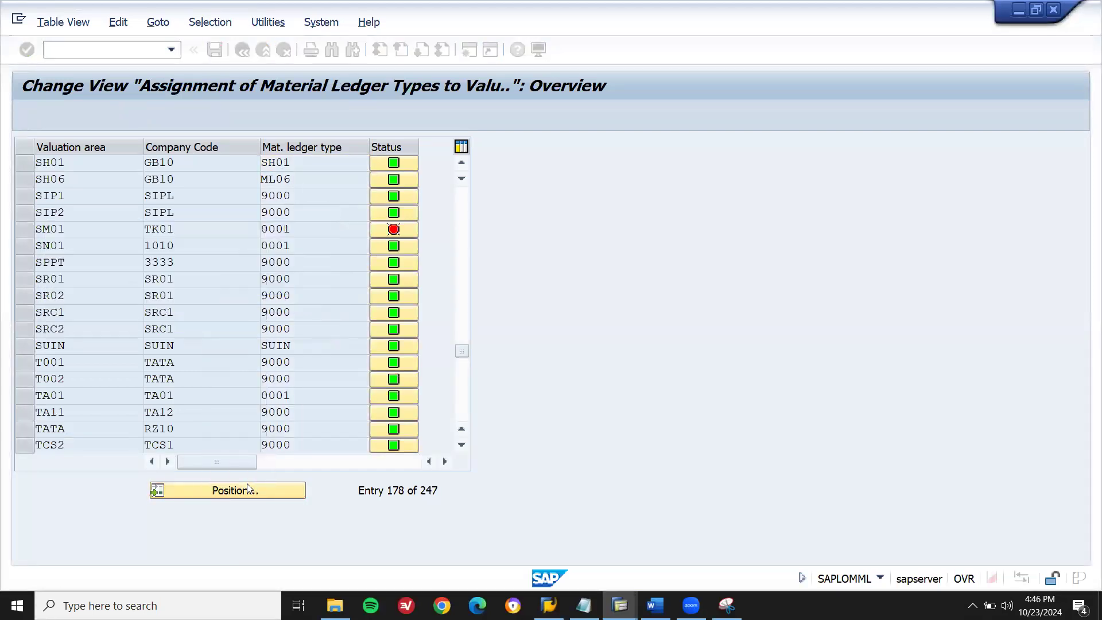
key("F3")
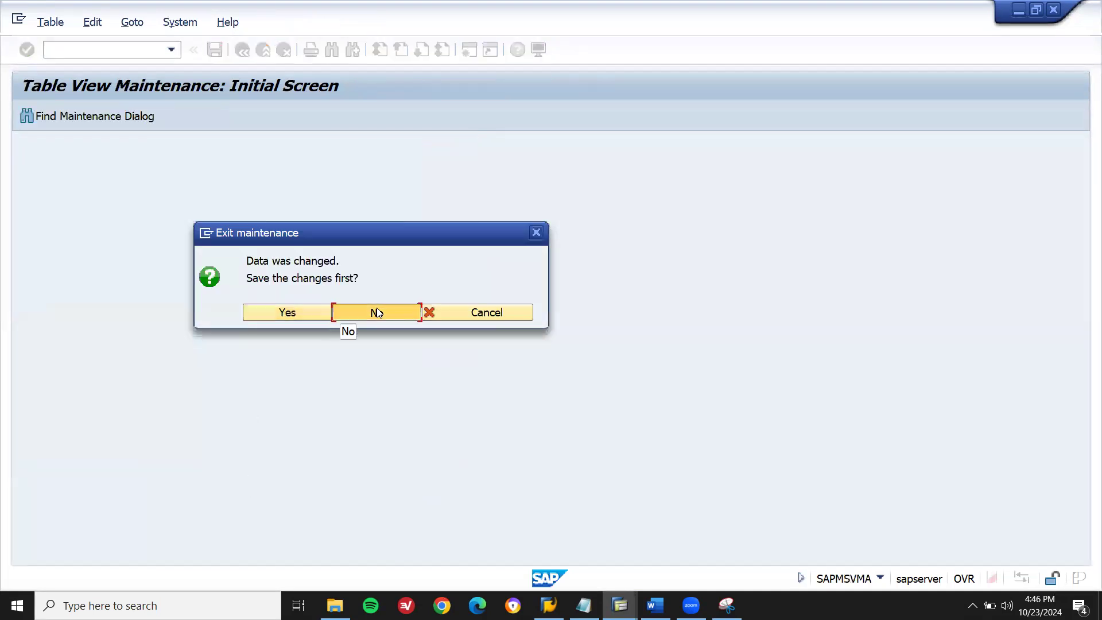
left_click(375, 312)
type("omx1")
key("Return")
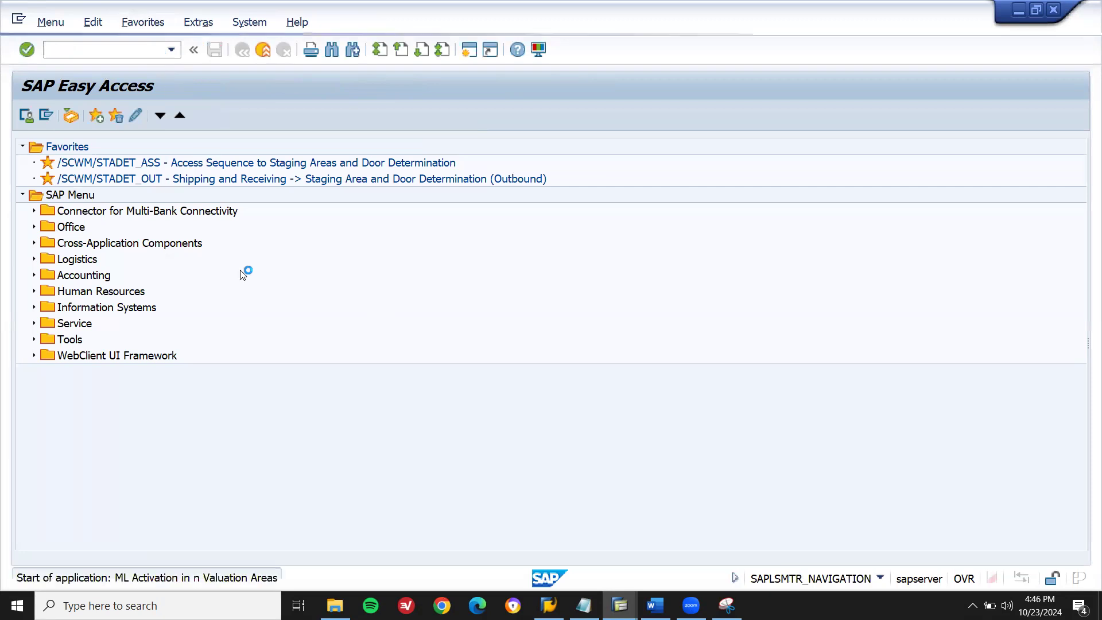
In OMX3, add a new entry mapping valuation area TX01 to ledger type 0001 and save it.
left_click(242, 49)
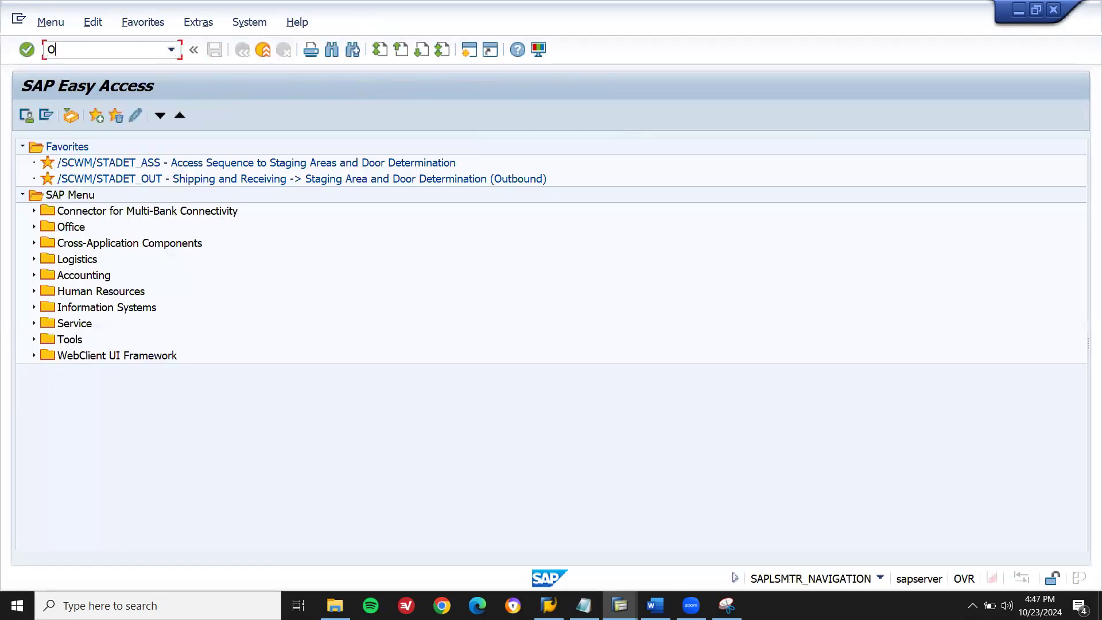
key("Return")
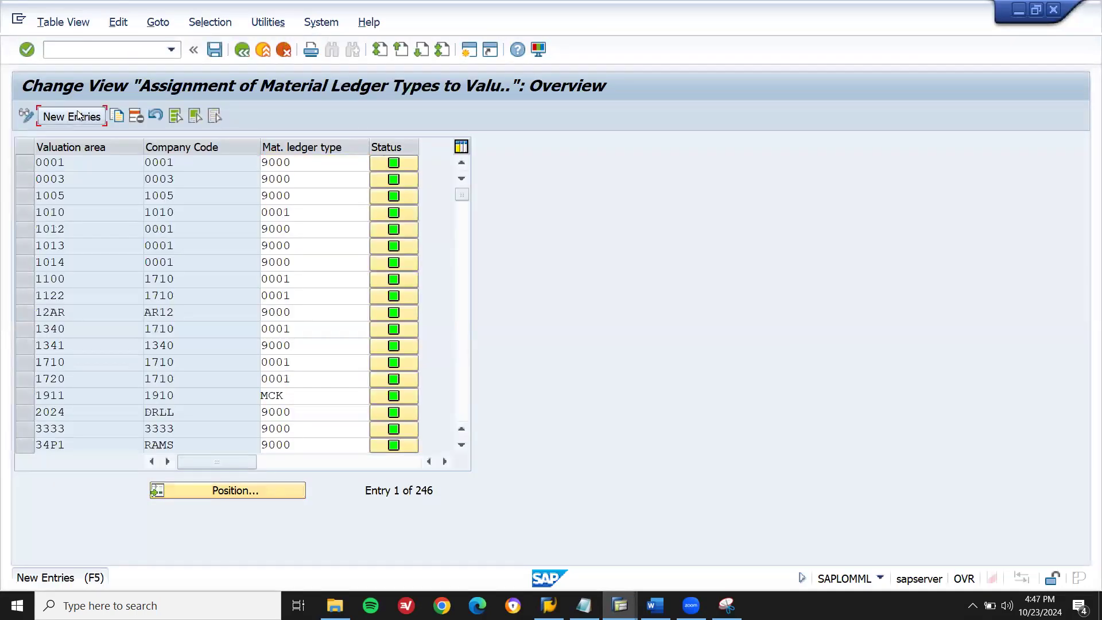
left_click(80, 116)
type("tx01")
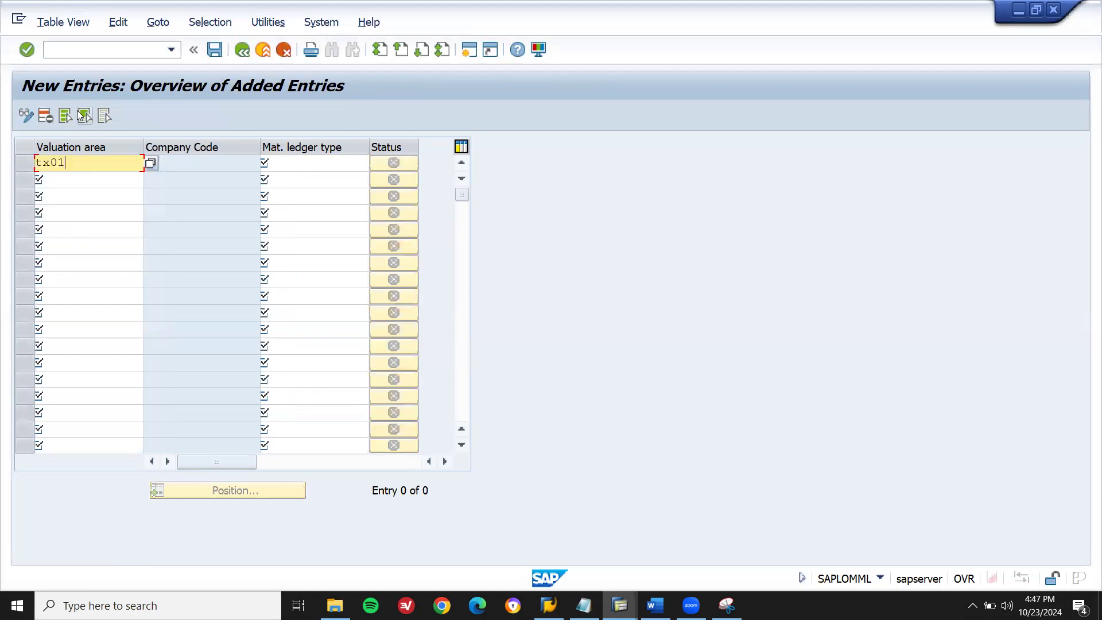
key("Tab")
type("0001")
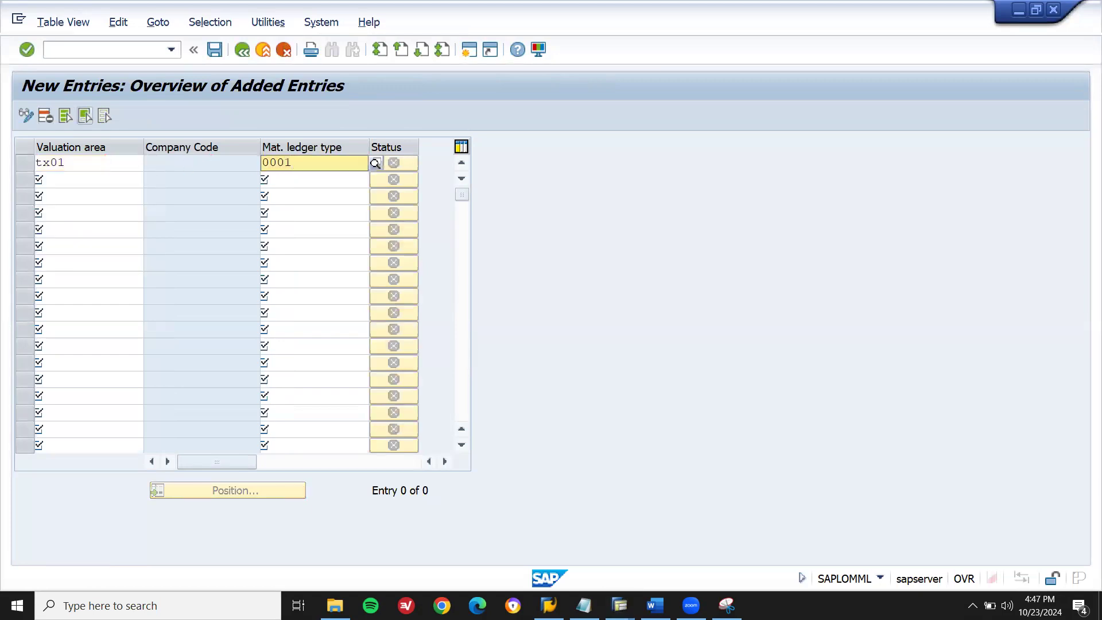
key("Return")
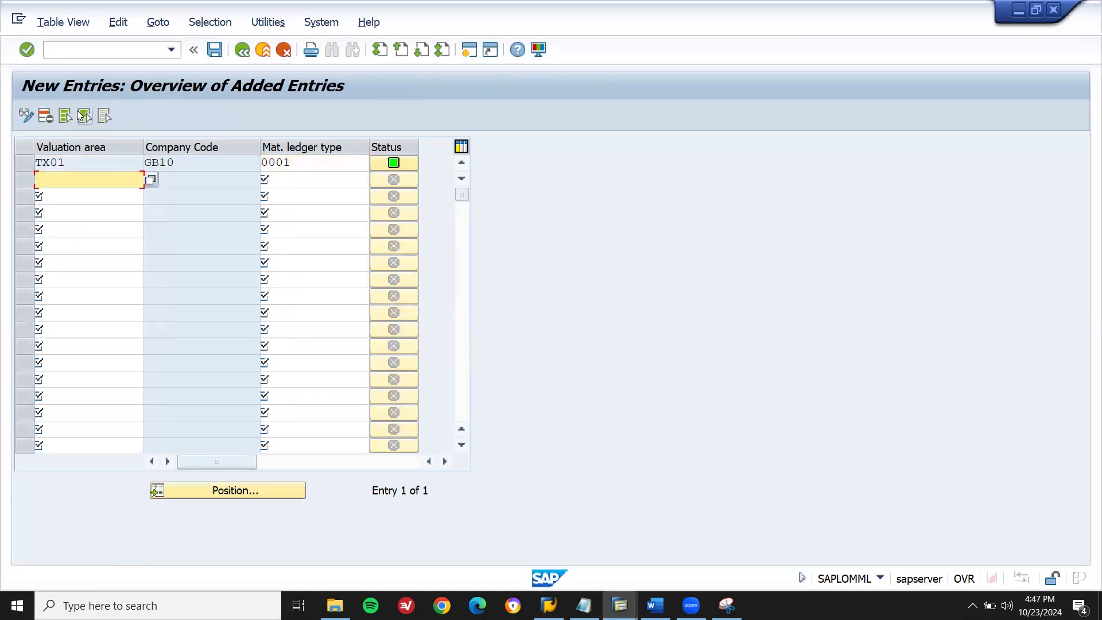
key("ctrl+s")
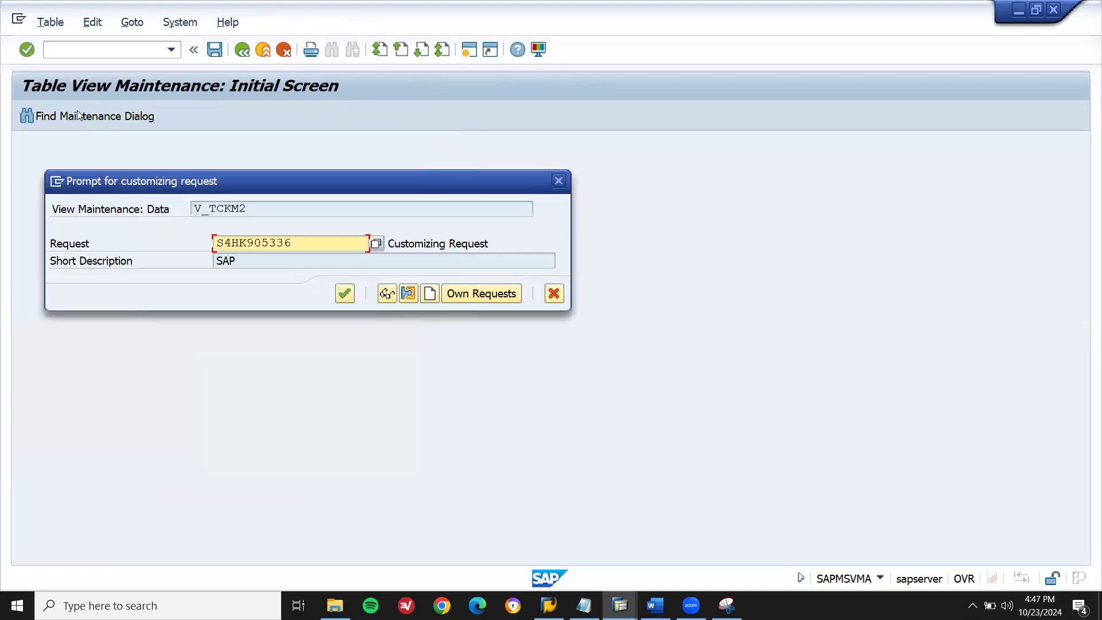
key("Return")
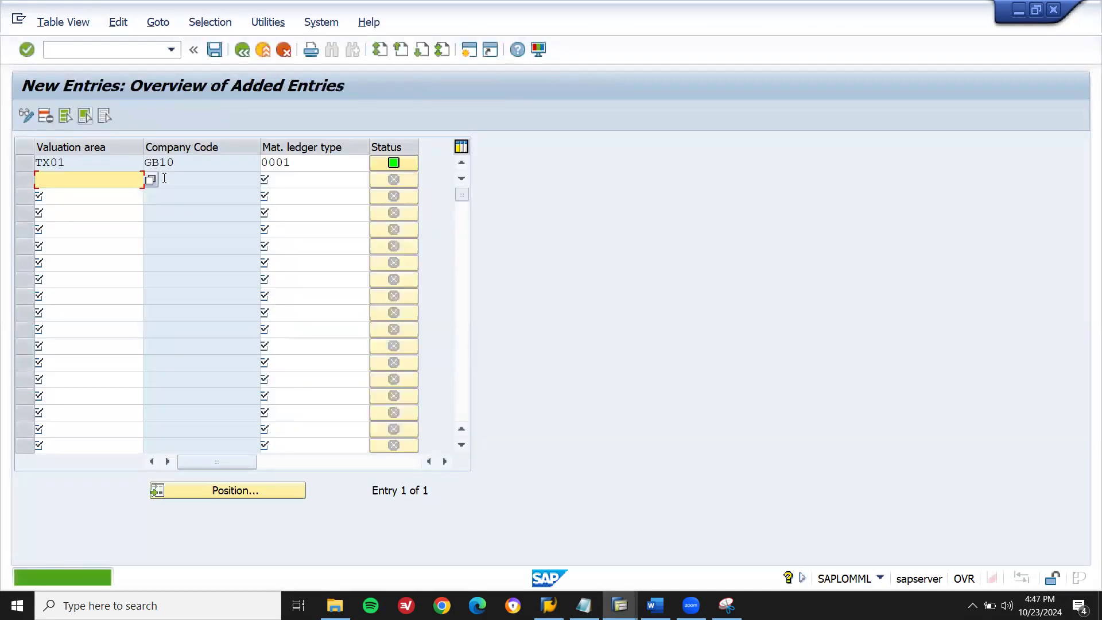
Snip the SAP TX01/0001 new entries table, overwrite cq5.PNG, and go back to Word.
left_click(726, 604)
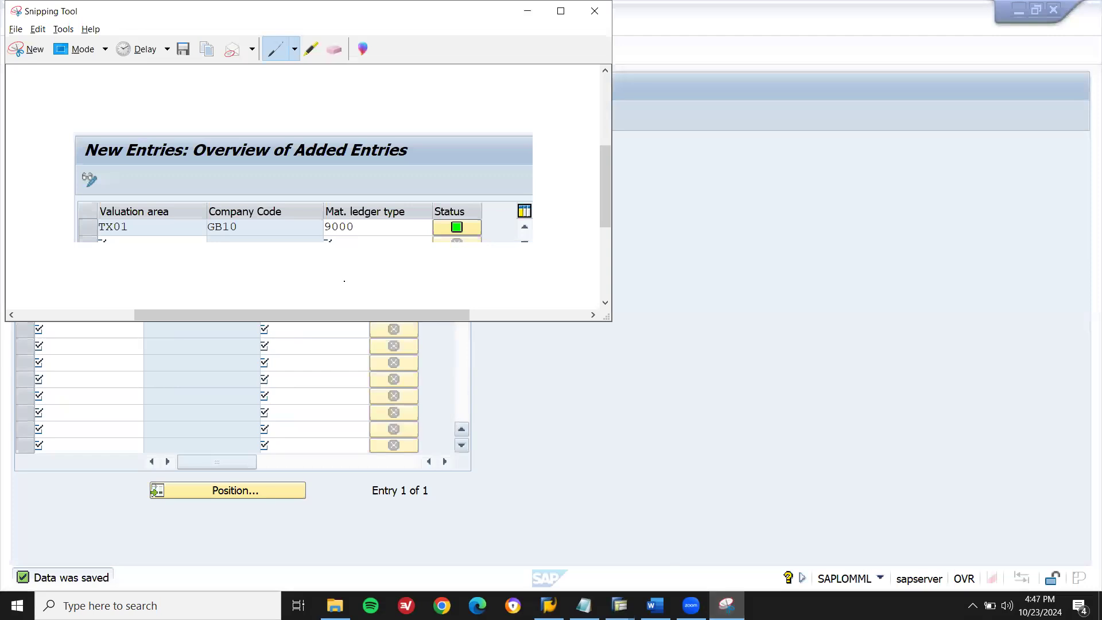
left_click(29, 50)
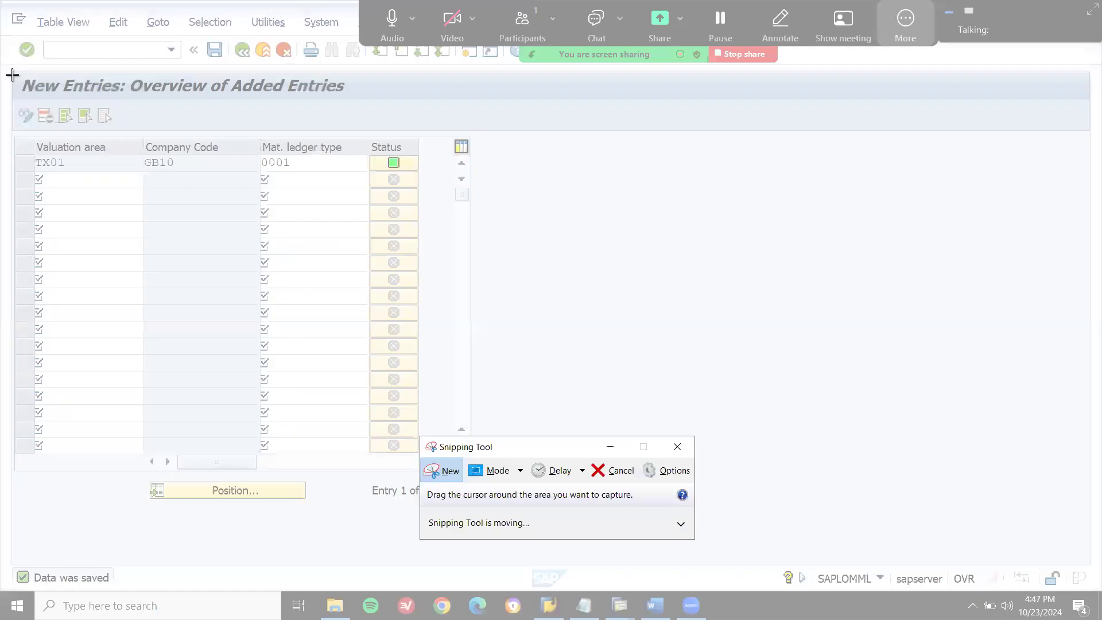
left_click_drag(12, 75, 465, 177)
key("ctrl+s")
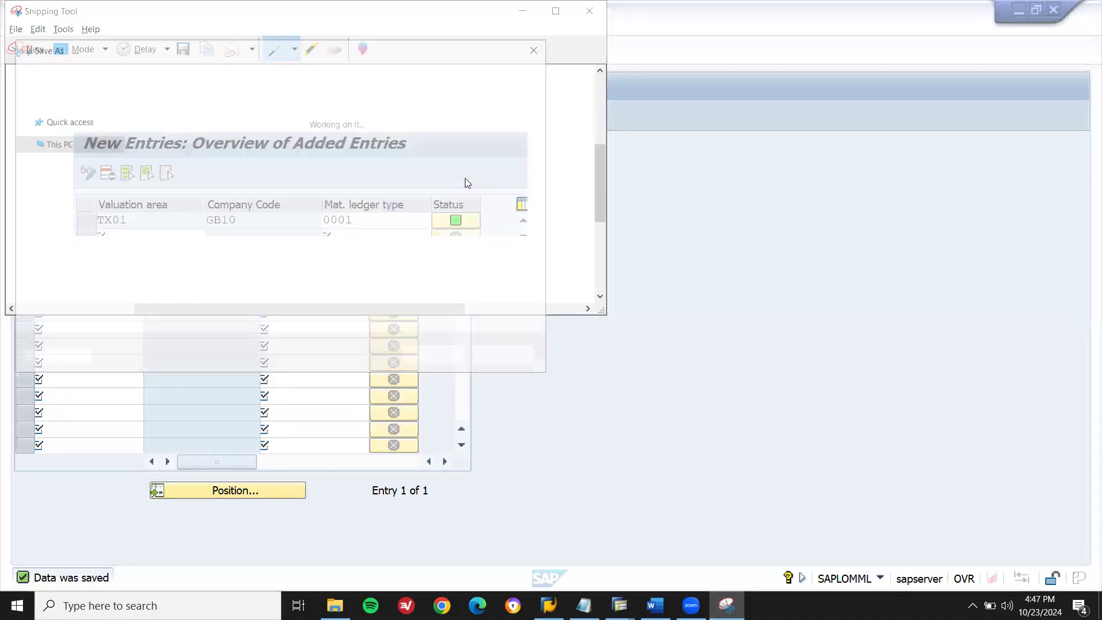
double_click(531, 172)
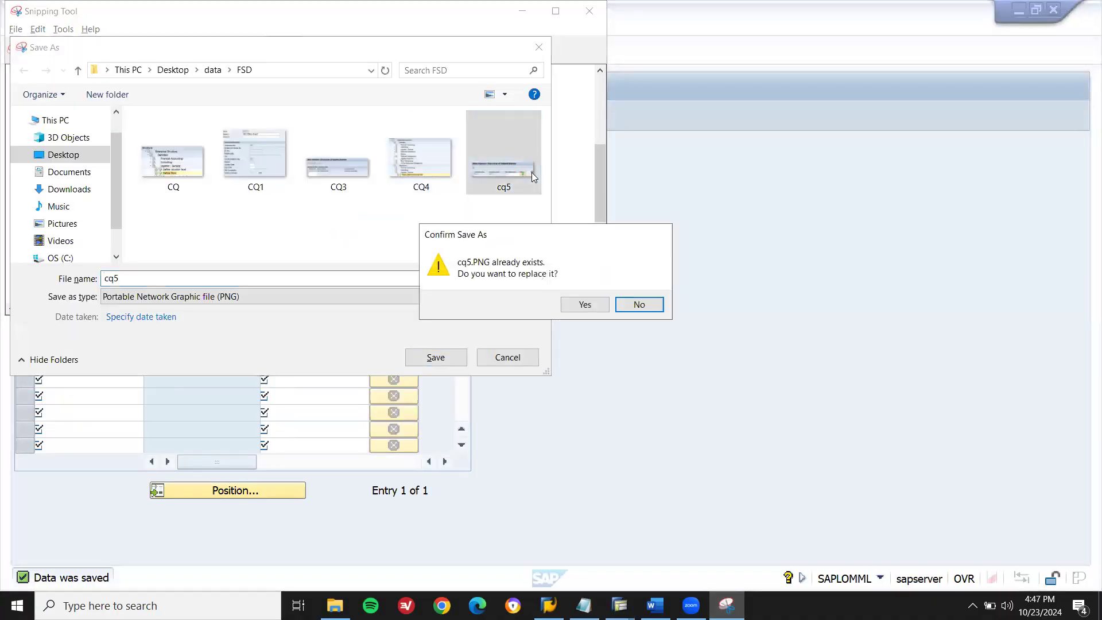
left_click(581, 305)
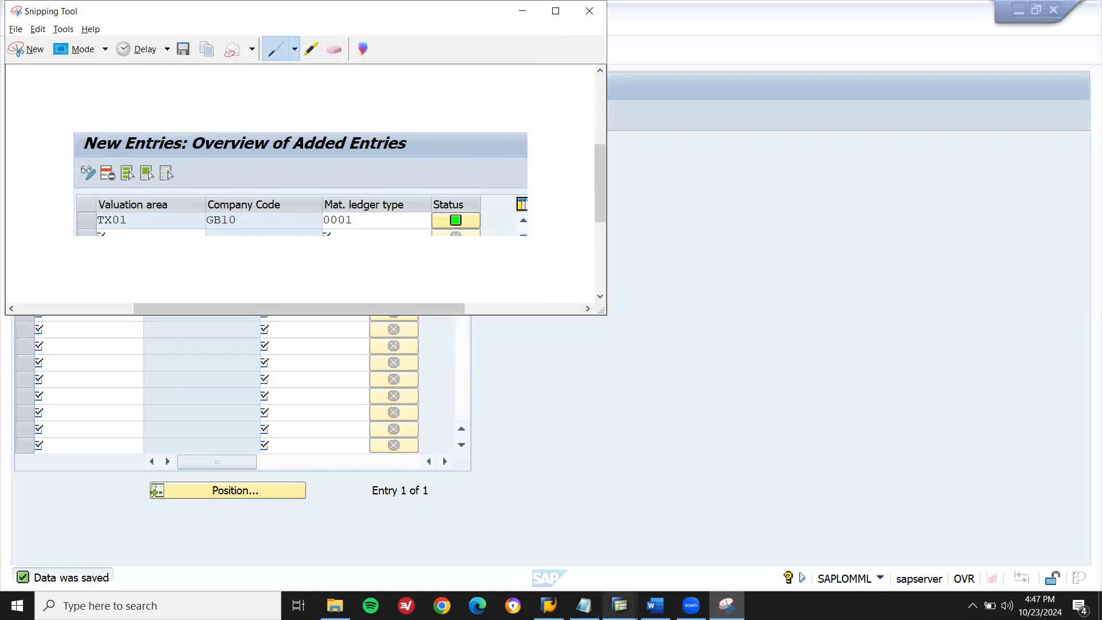
mouse_move(654, 605)
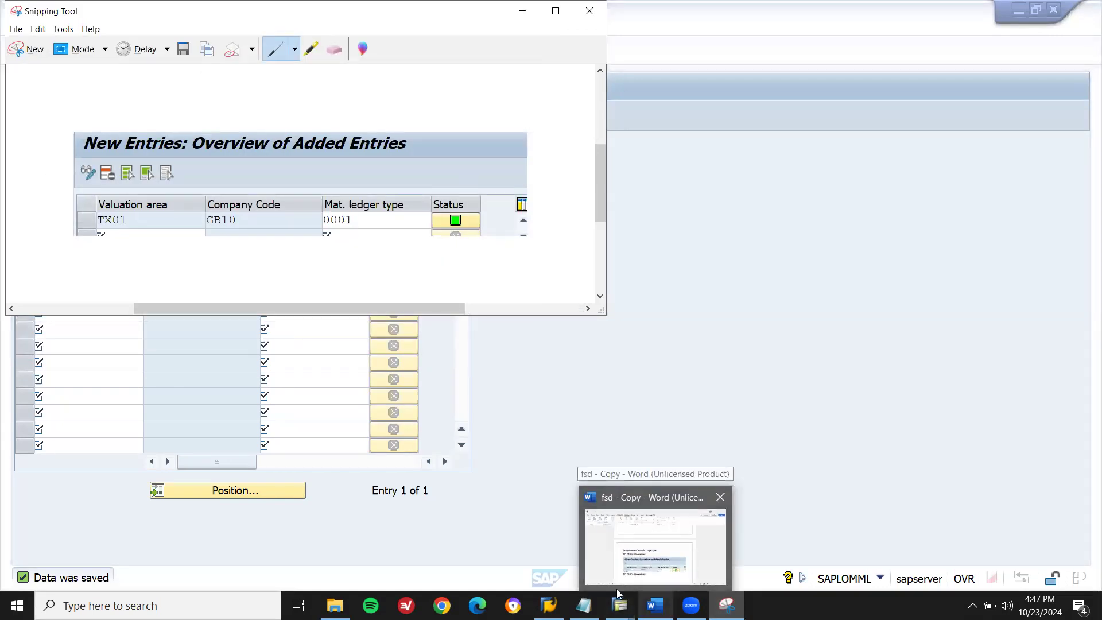
left_click(663, 577)
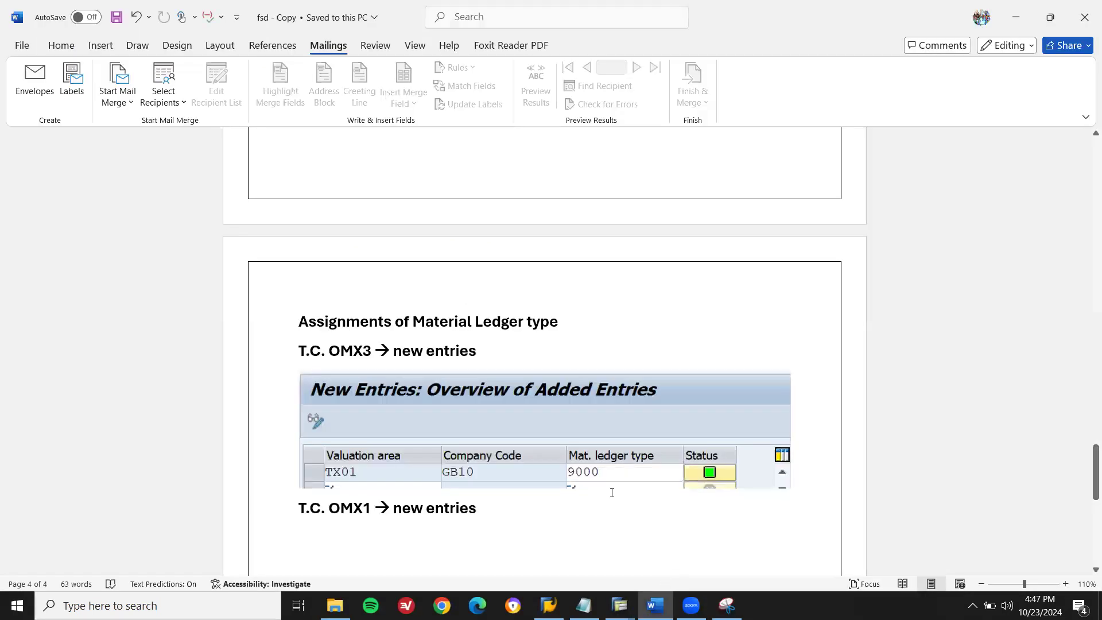
Replace the old OMX3 screenshot with the cq5 image from this device.
left_click(561, 434)
key("Delete")
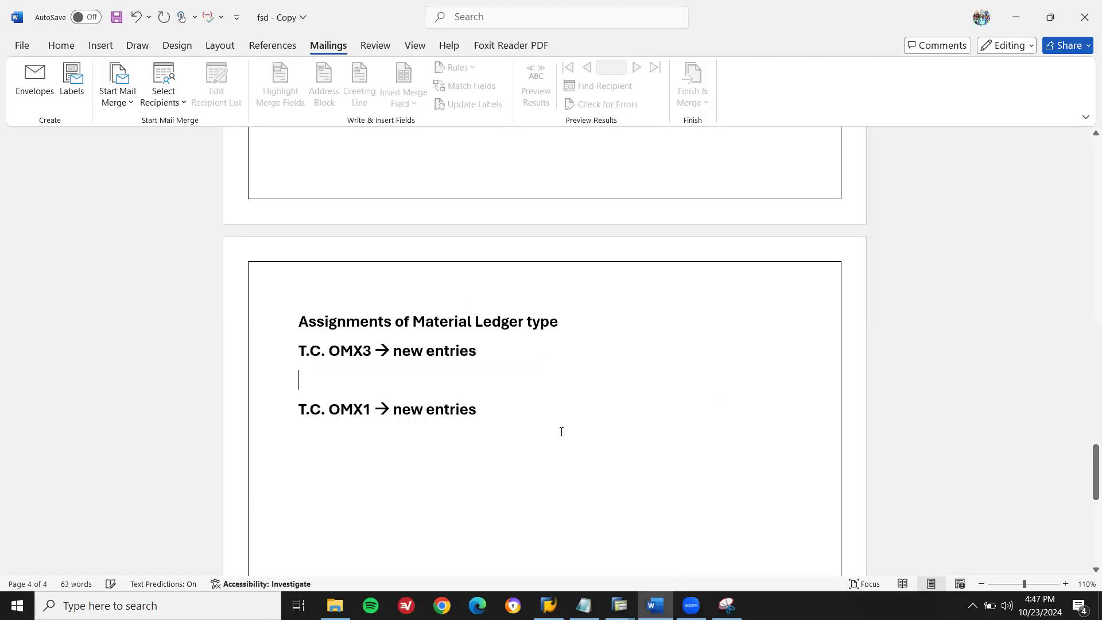
left_click(100, 47)
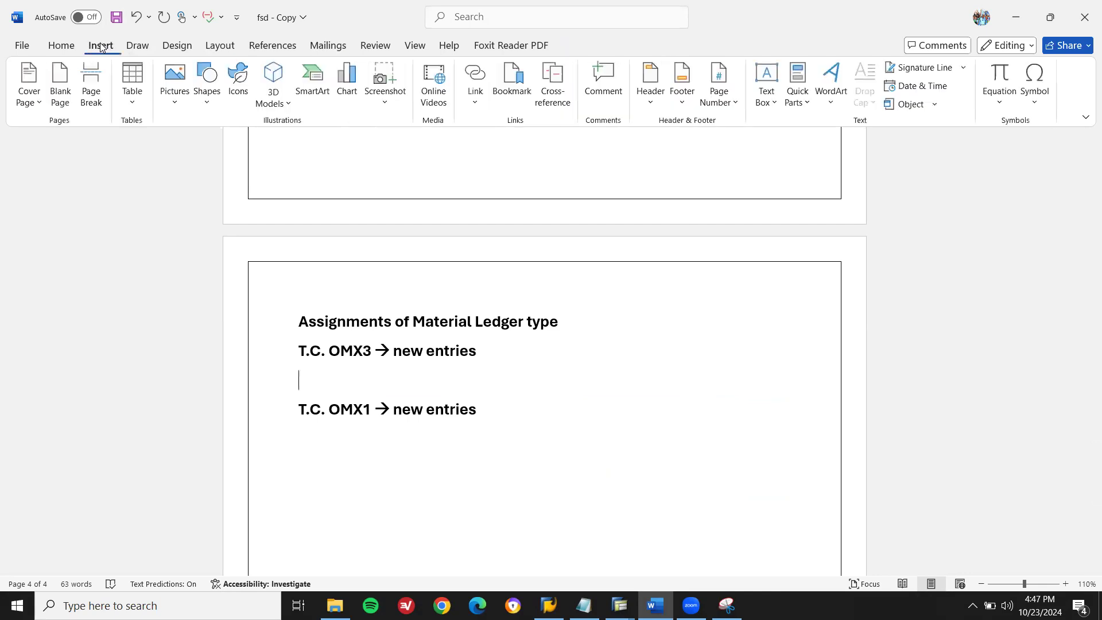
left_click(176, 87)
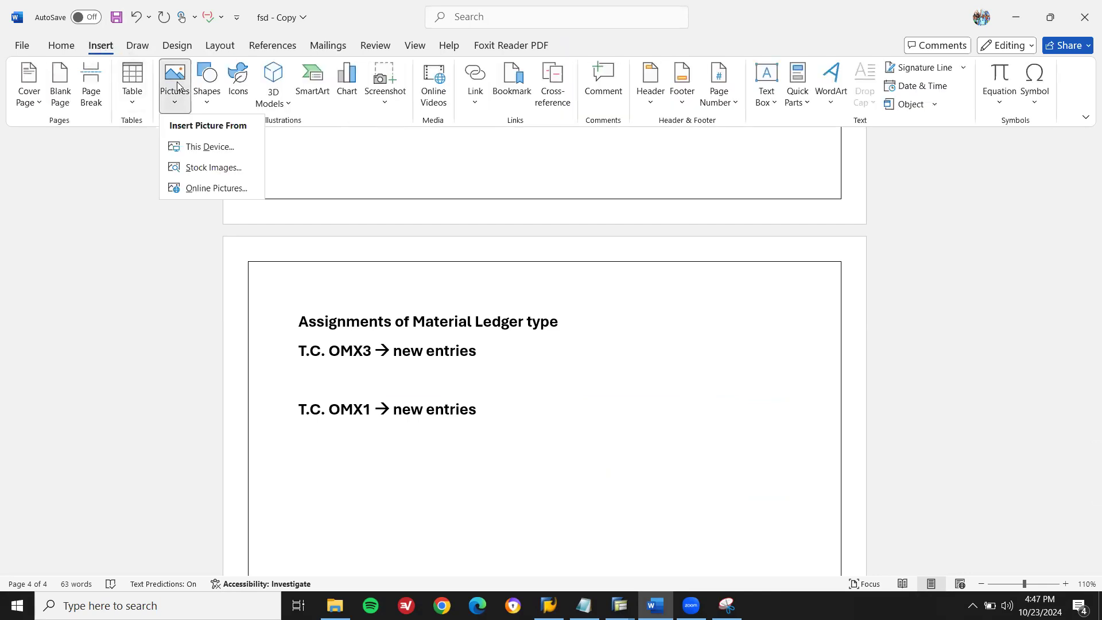
left_click(210, 147)
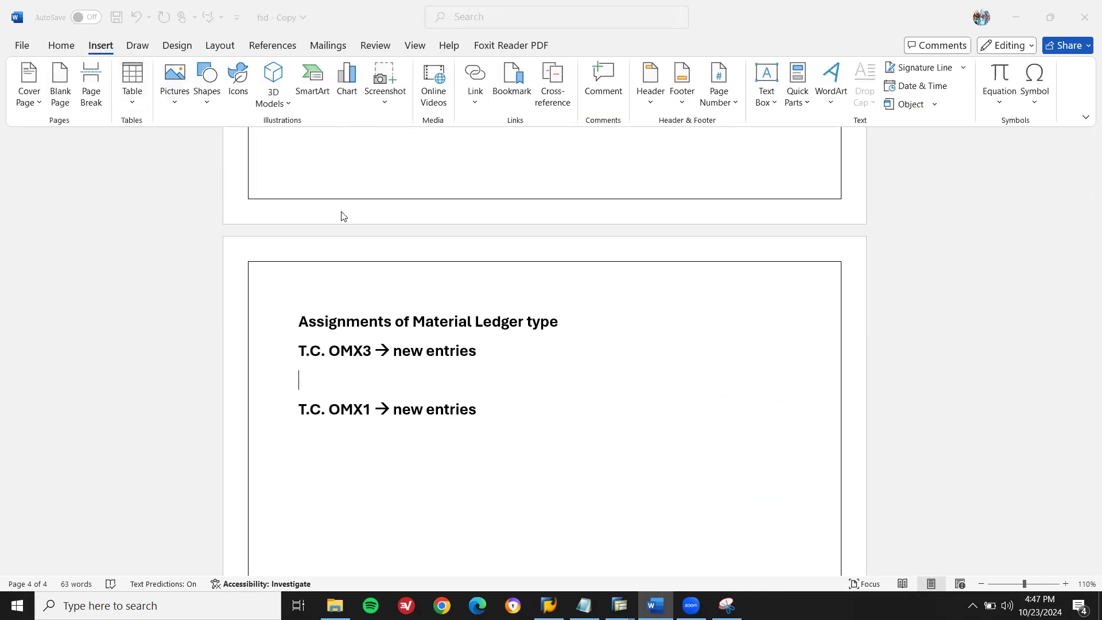
double_click(519, 152)
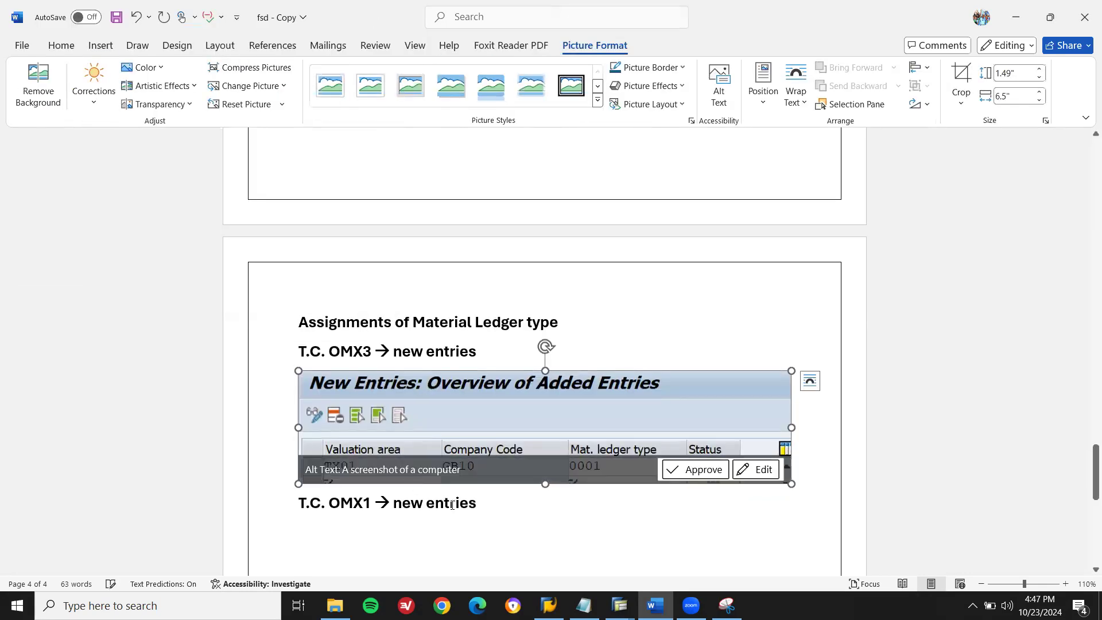
Trim 'new entries' from the T.C. OMX1 heading and return to the SAP New Entries window.
left_click(454, 505)
key("BackSpace")
key("BackSpace")
key("BackSpace")
key("BackSpace")
key("BackSpace")
key("BackSpace")
key("BackSpace")
key("BackSpace")
key("BackSpace")
key("BackSpace")
key("BackSpace")
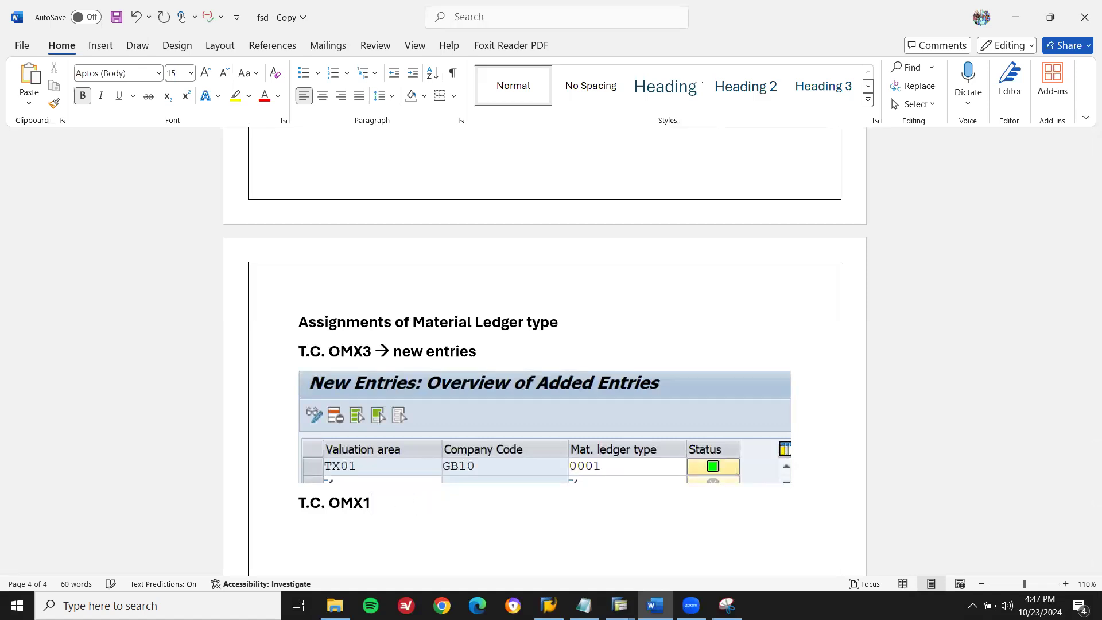
key("alt+Tab")
left_click(620, 605)
left_click(487, 551)
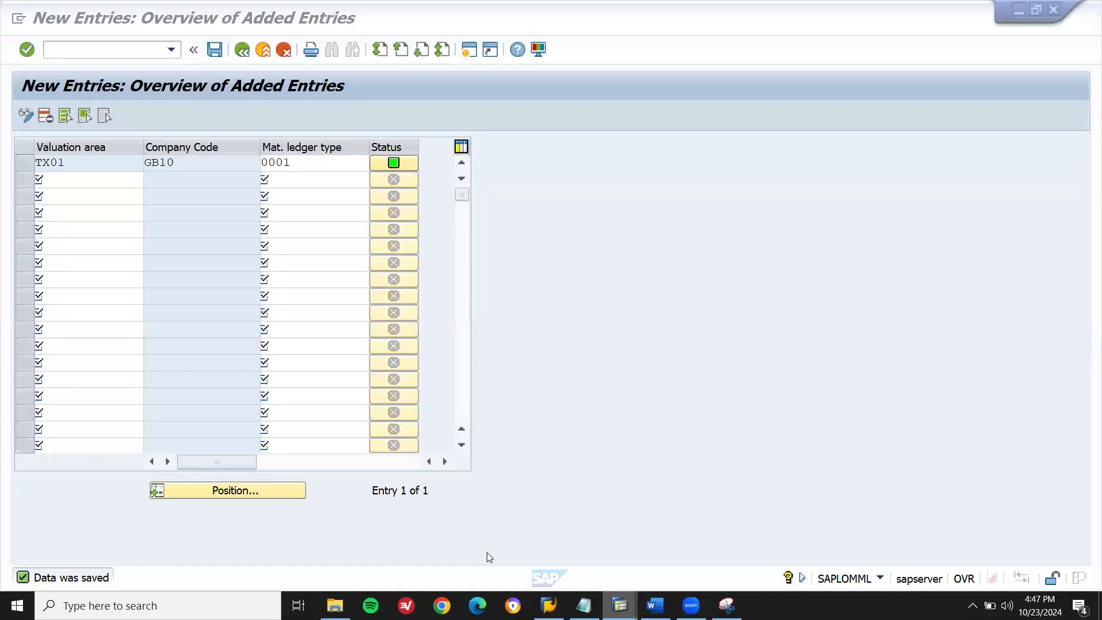
Run OMX1 and position the valuation area table at TX01.
key("F3")
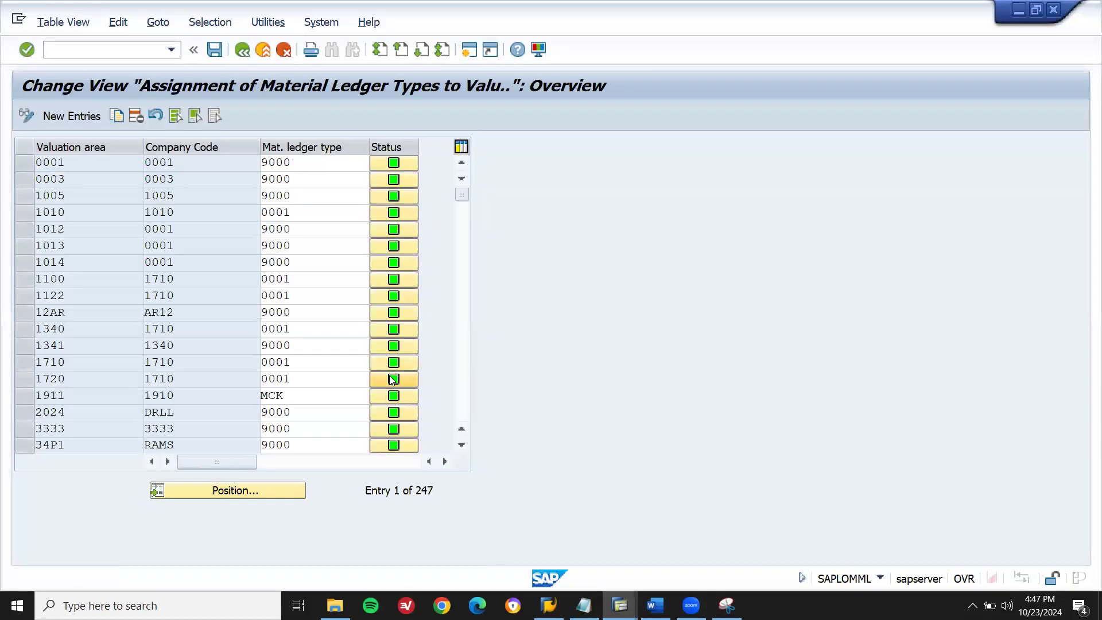
key("F3")
key("Return")
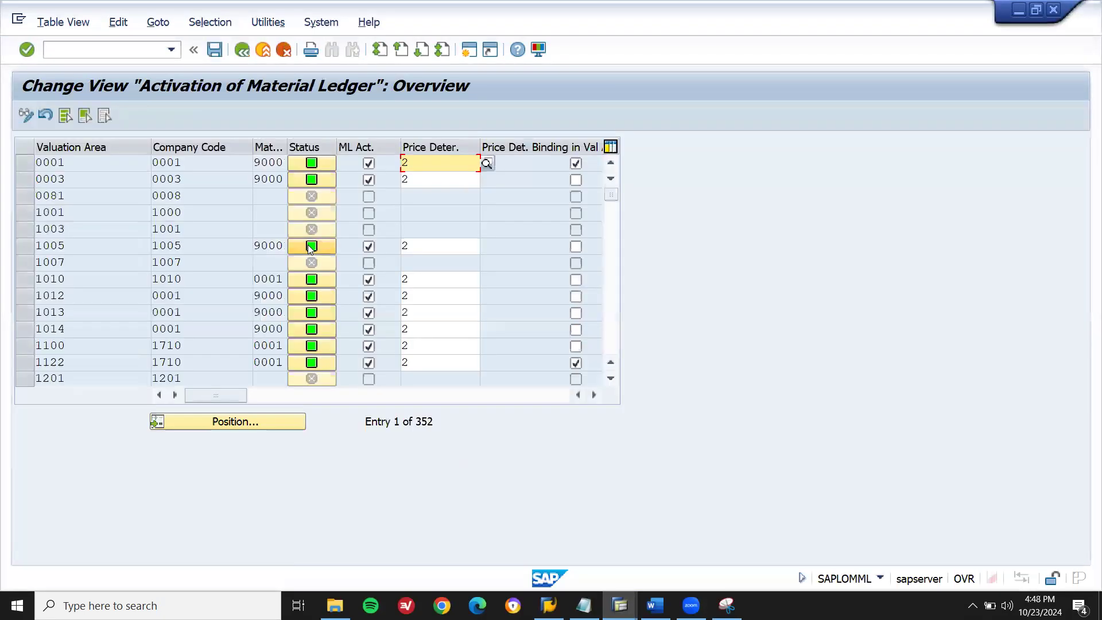
left_click(208, 424)
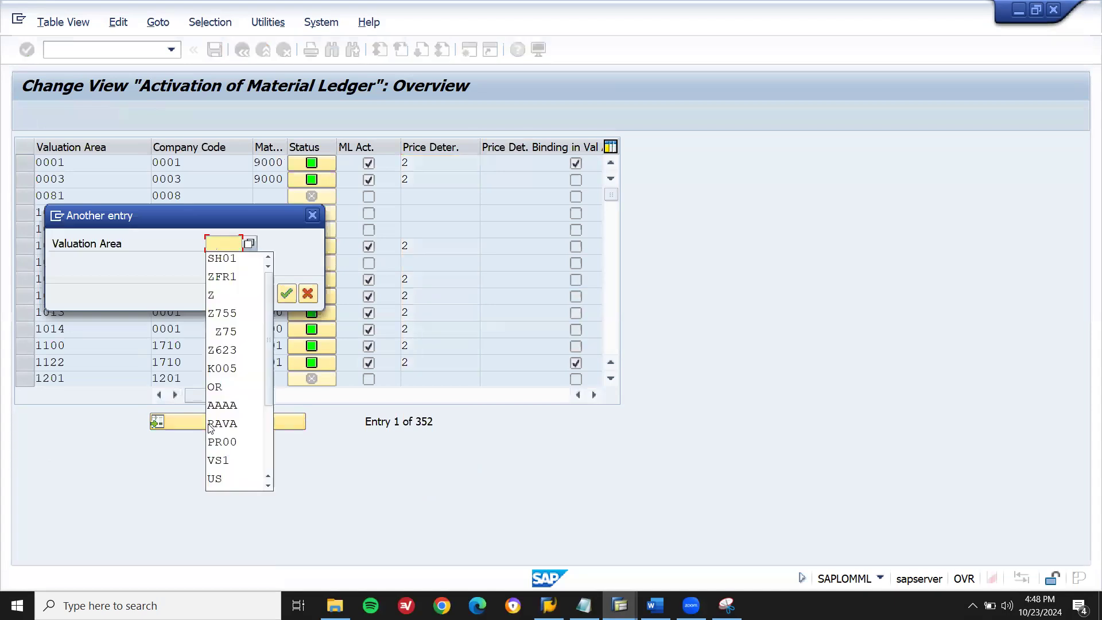
type("TA01")
key("Return")
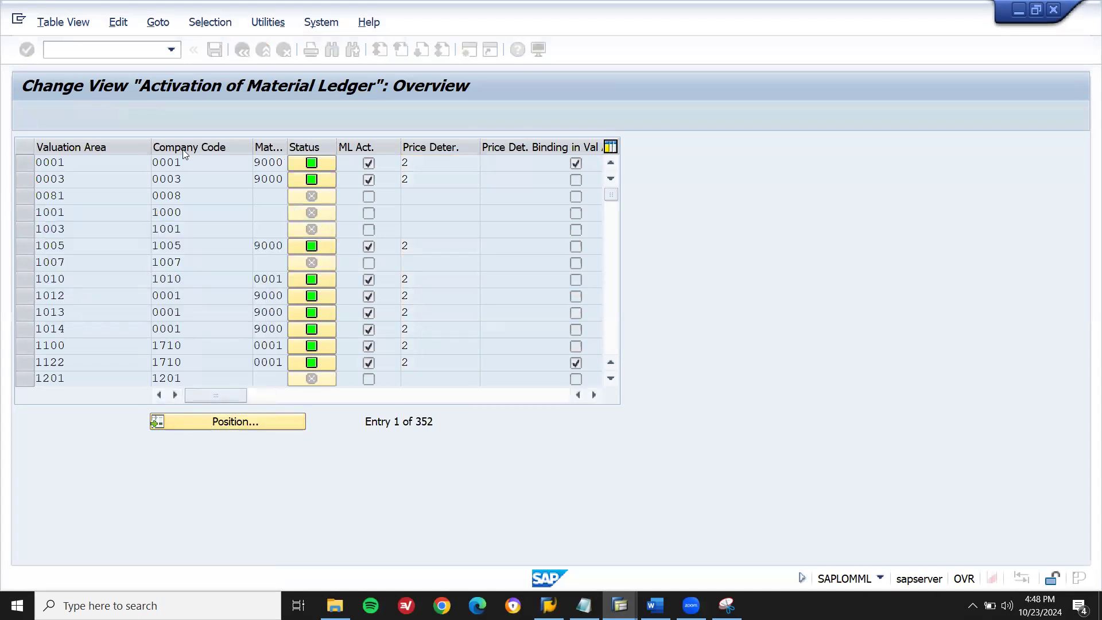
Tick ML activation for TX01, set price determination 2 (Transaction-Based), and save under a customizing request.
left_click(368, 163)
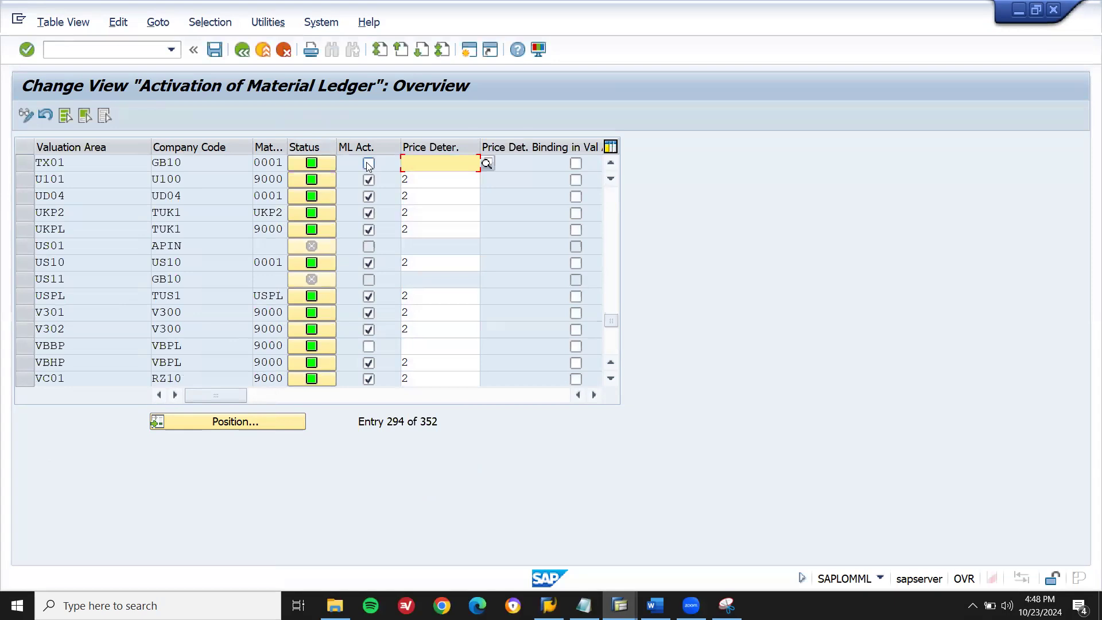
left_click(369, 164)
left_click(424, 162)
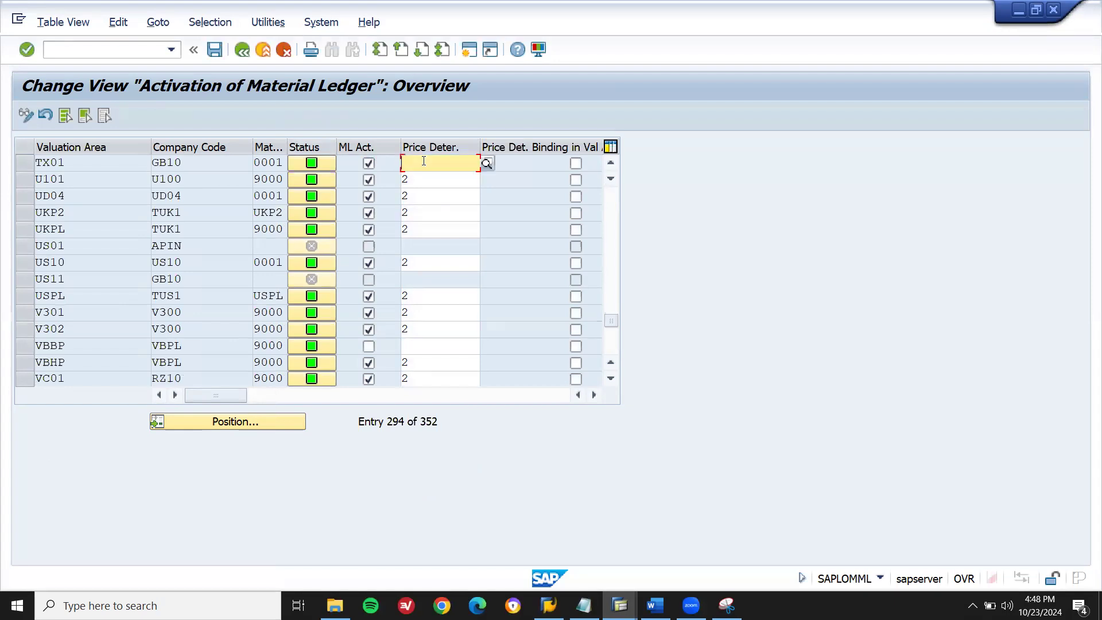
left_click(488, 163)
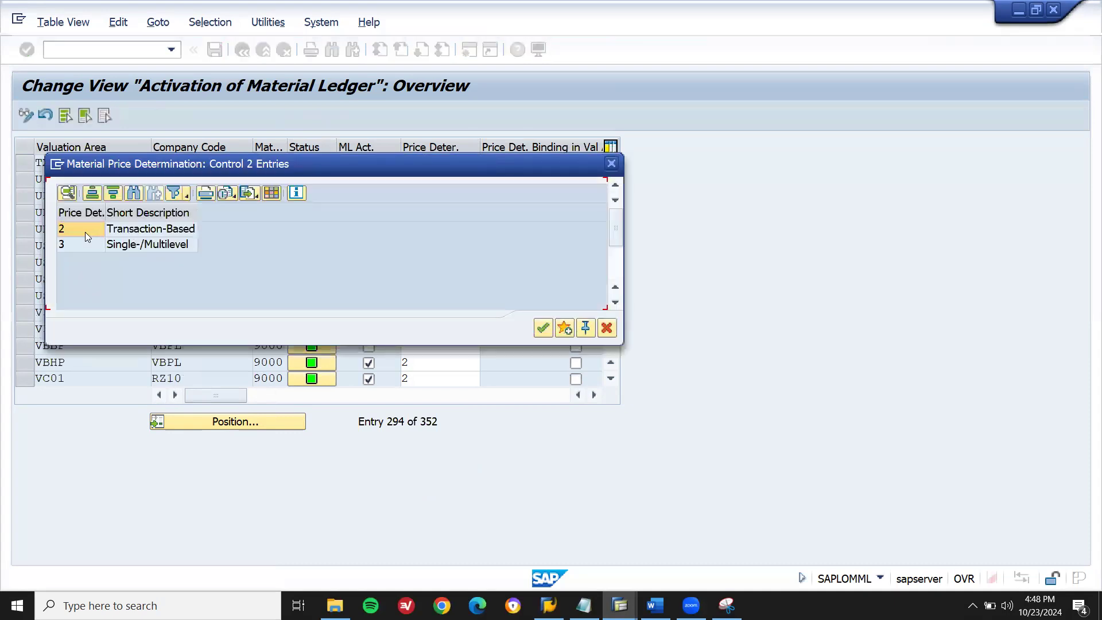
double_click(85, 232)
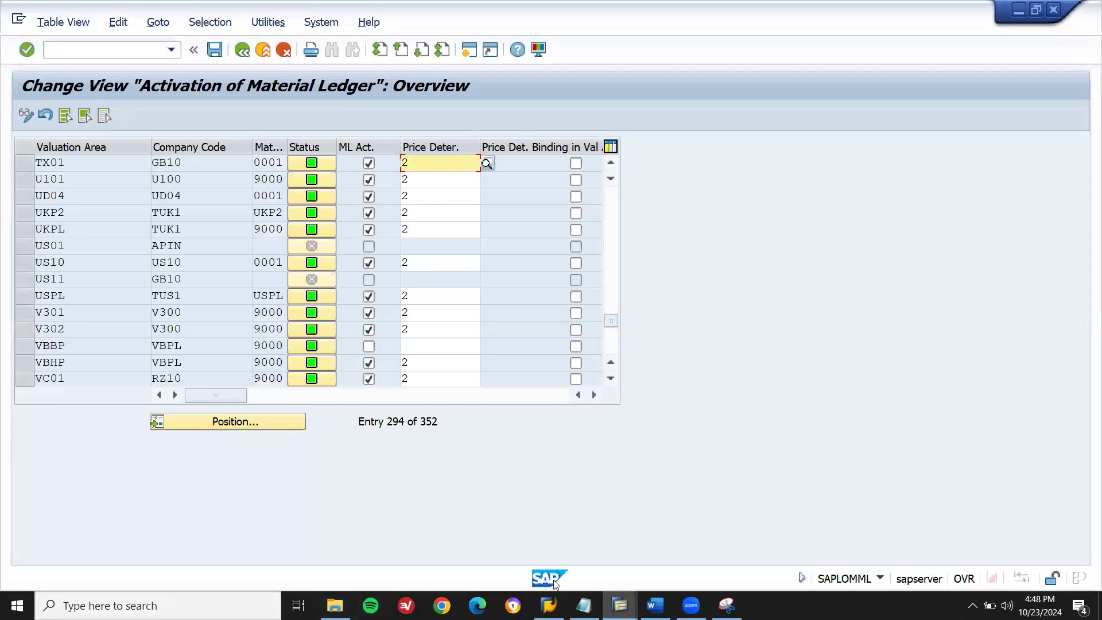
key("F3")
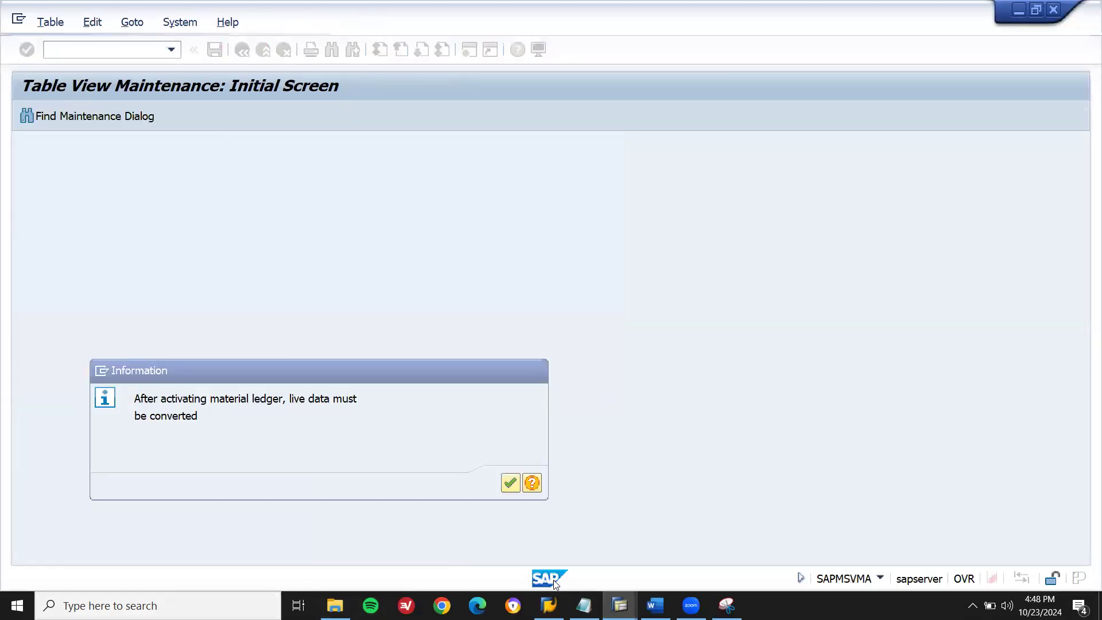
key("Return")
key("Return")
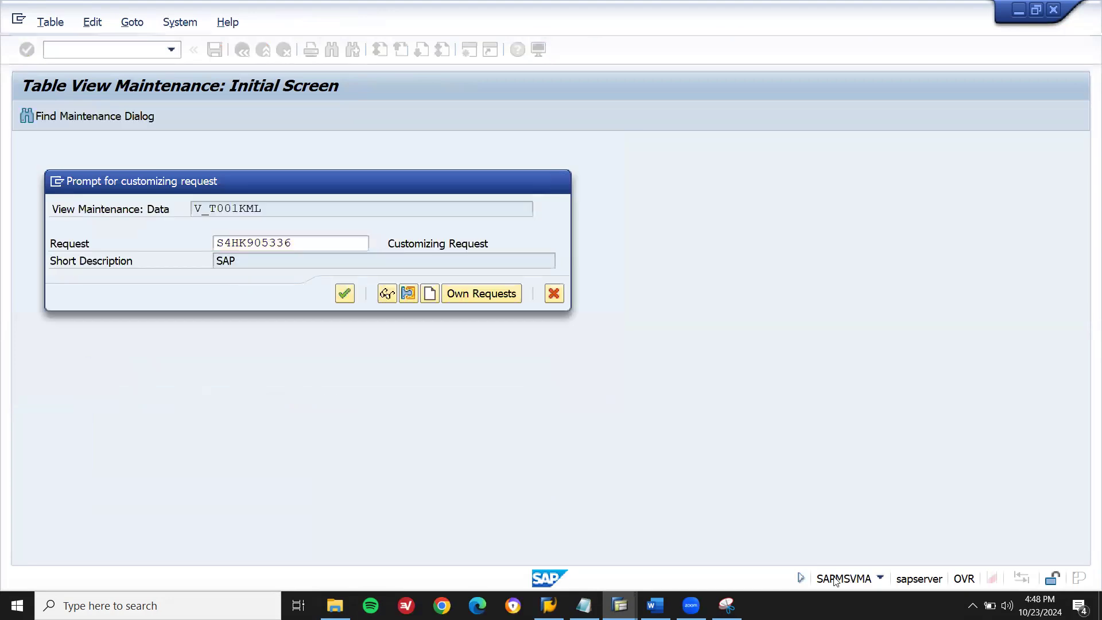
left_click(727, 605)
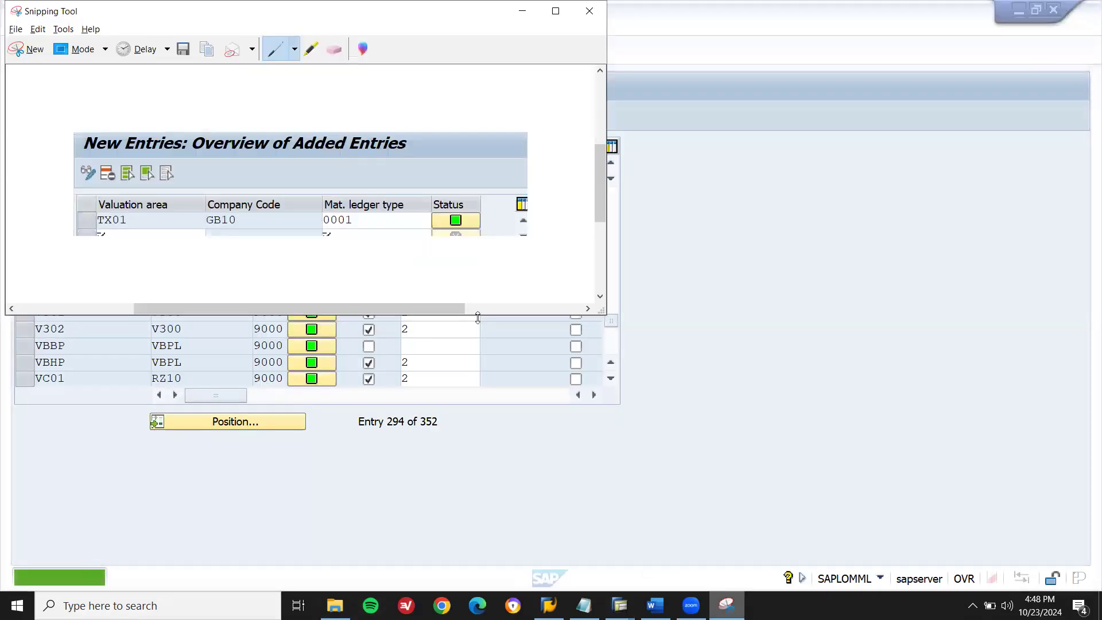
Snip the TX01 activation table row, save it as CQ6, and switch to Word.
left_click(23, 51)
left_click_drag(11, 65, 619, 174)
key("ctrl+s")
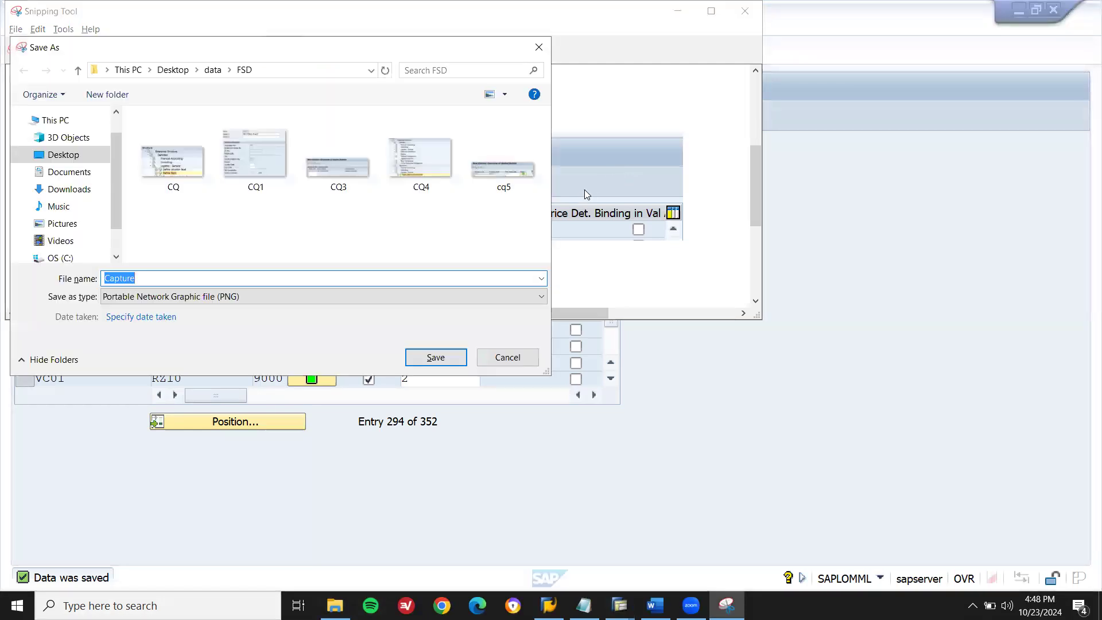
type("CQ6")
key("Return")
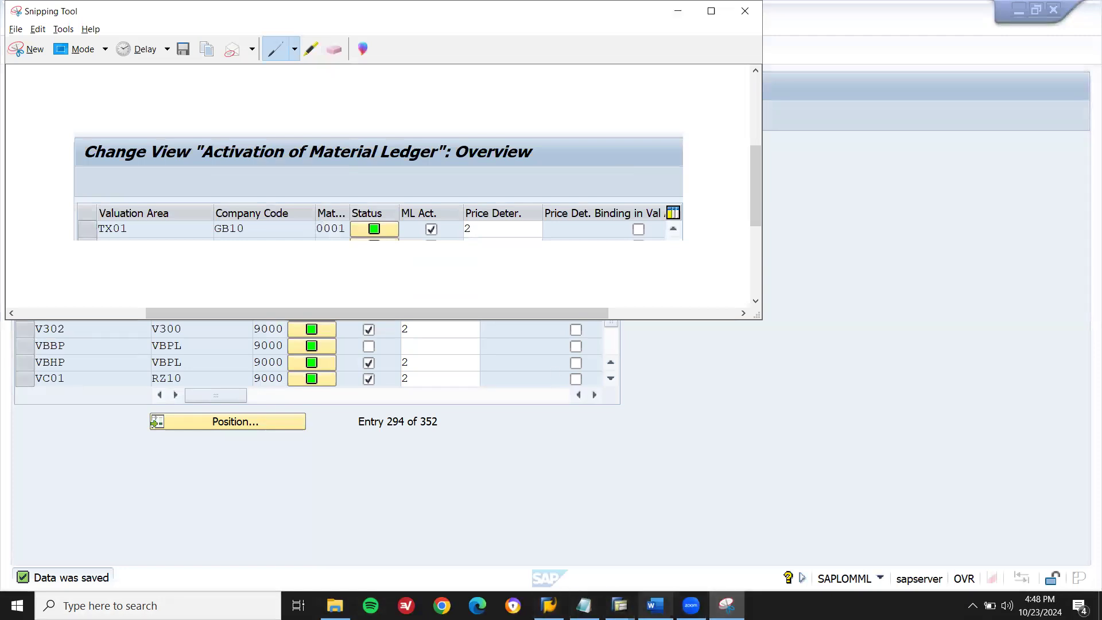
left_click(654, 605)
mouse_move(619, 605)
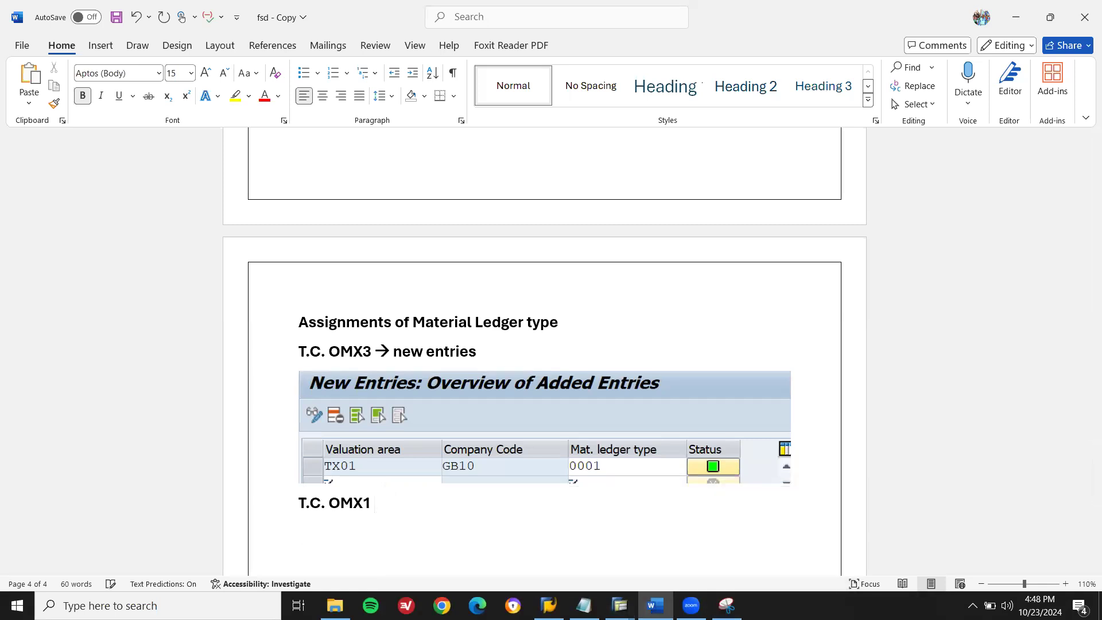
Complete the heading with 'ACTIVATION OF MATERIAL LEDGER' and insert the CQ6 screenshot below it.
type("ACTIVATION O")
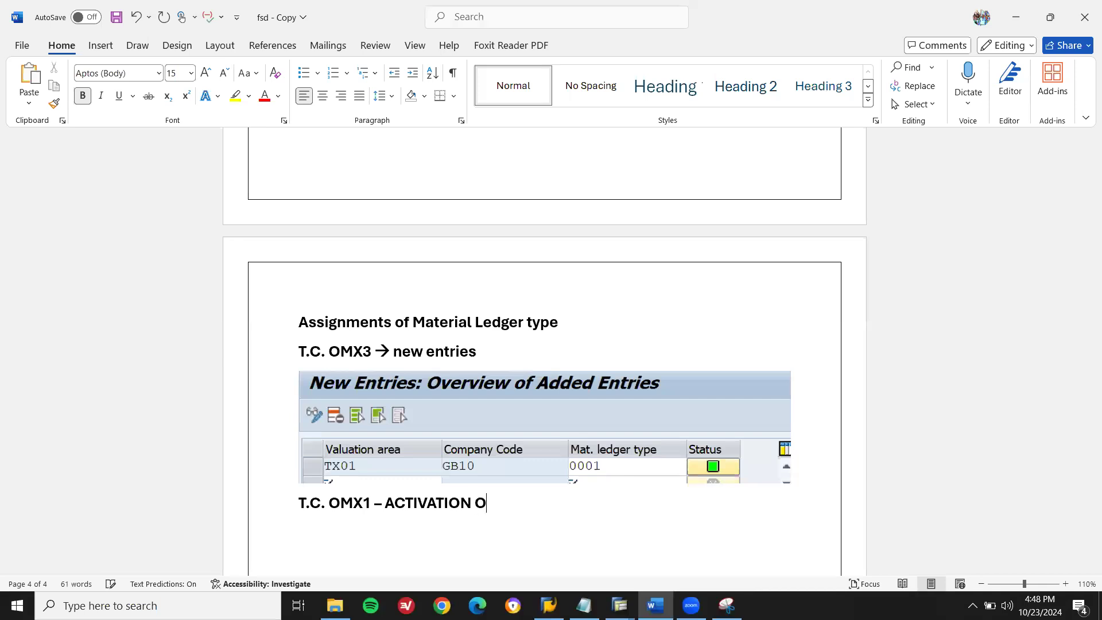
type("F MATERIAL LE")
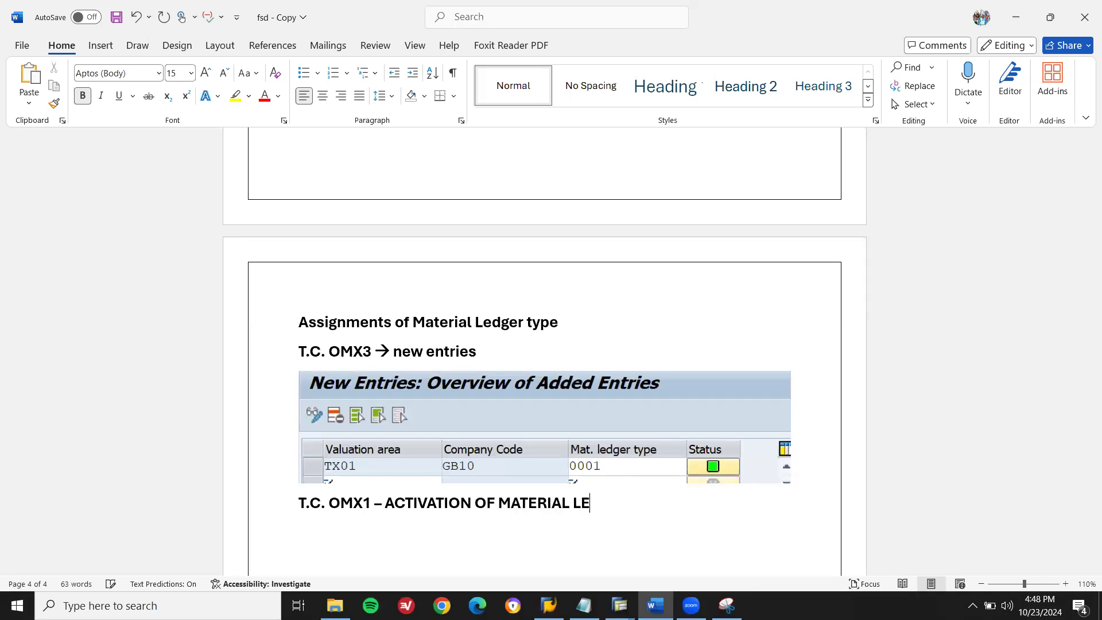
type("DGER")
left_click(99, 47)
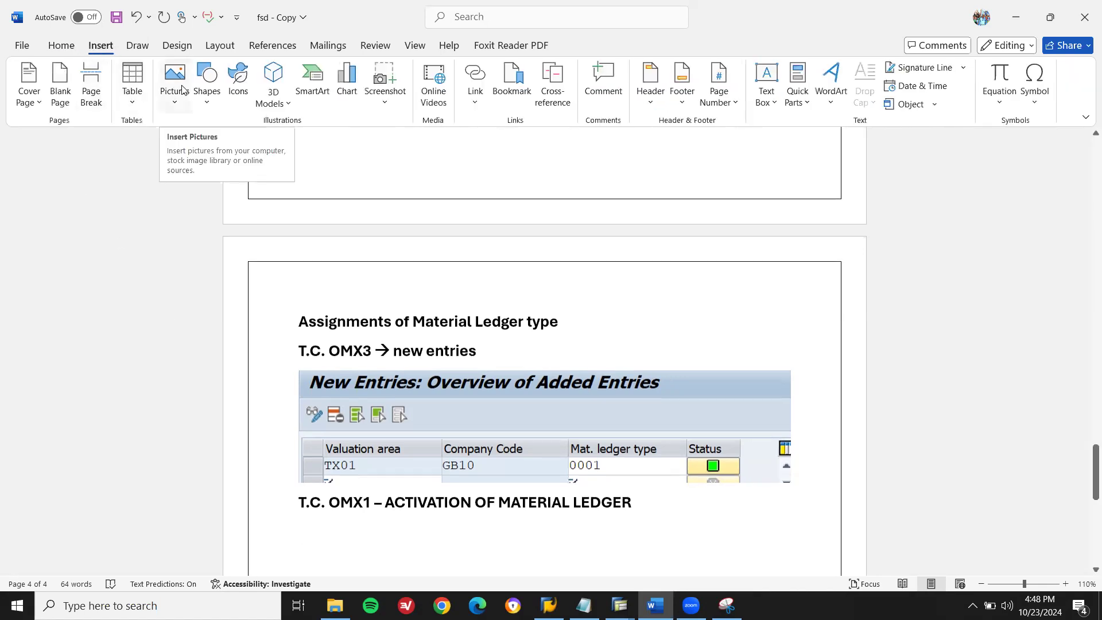
left_click(182, 105)
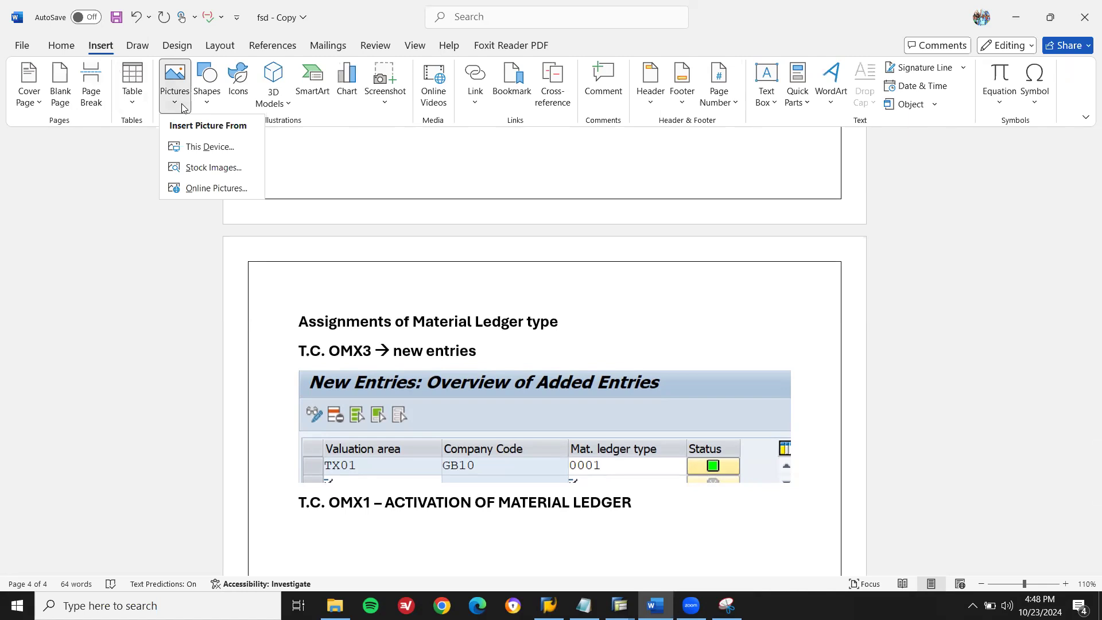
left_click(189, 146)
double_click(179, 211)
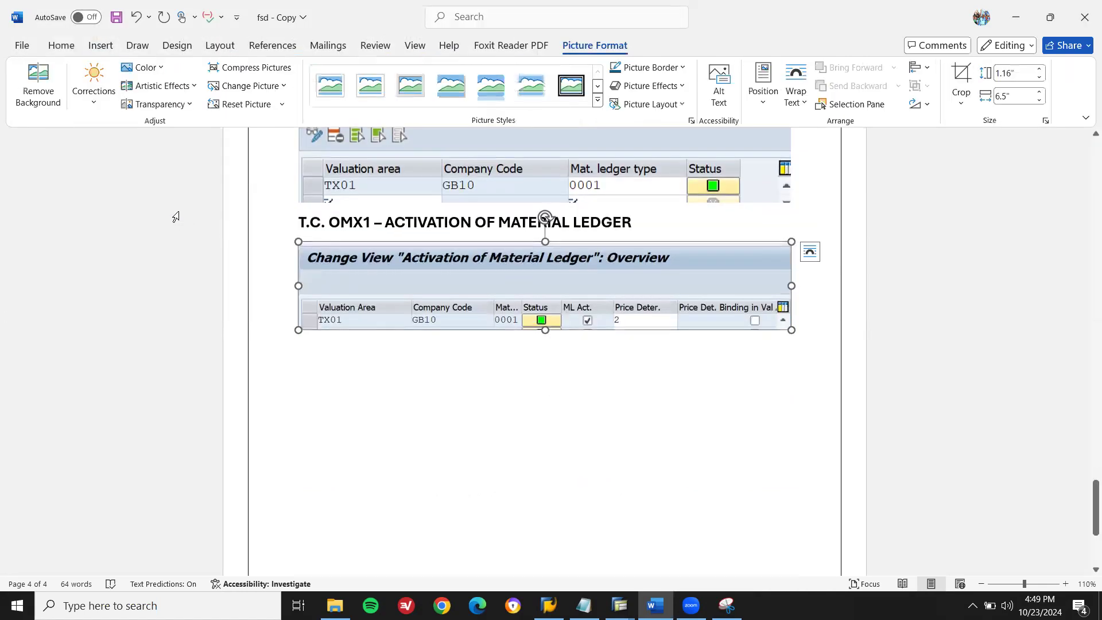
left_click(460, 444)
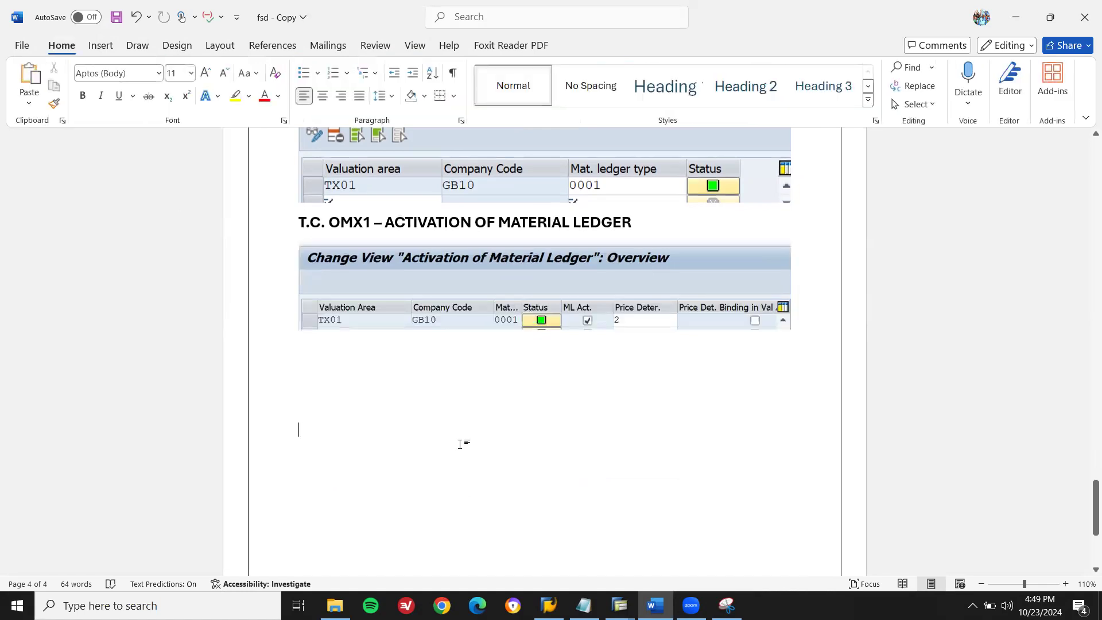
key("alt+Tab")
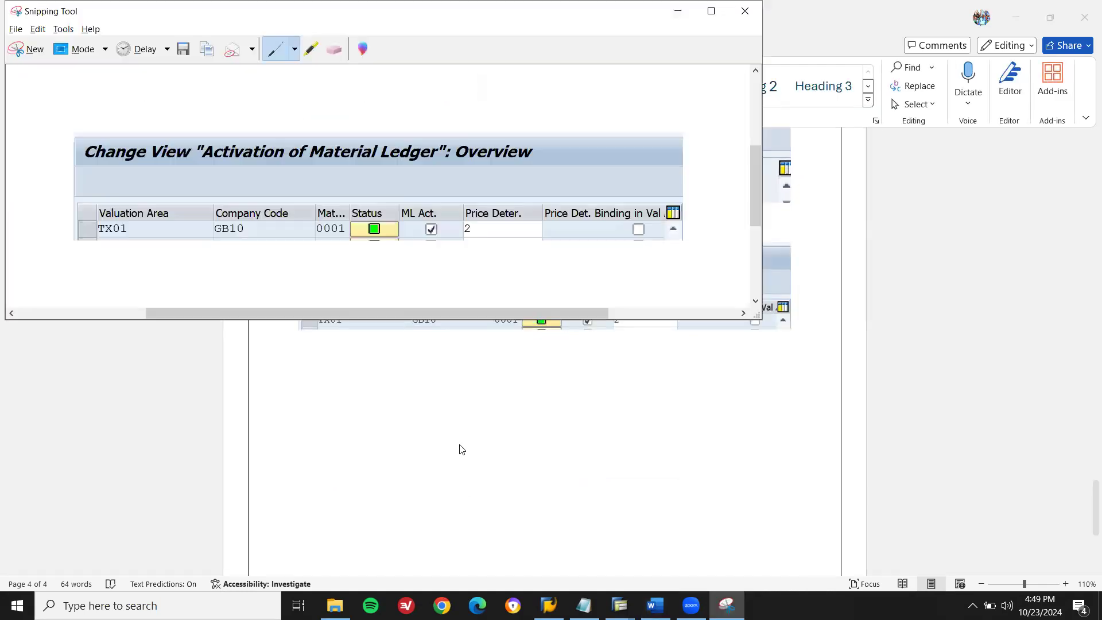
In the SAP activation window, copy and run transaction CKMSTART, then return to Word.
left_click(620, 605)
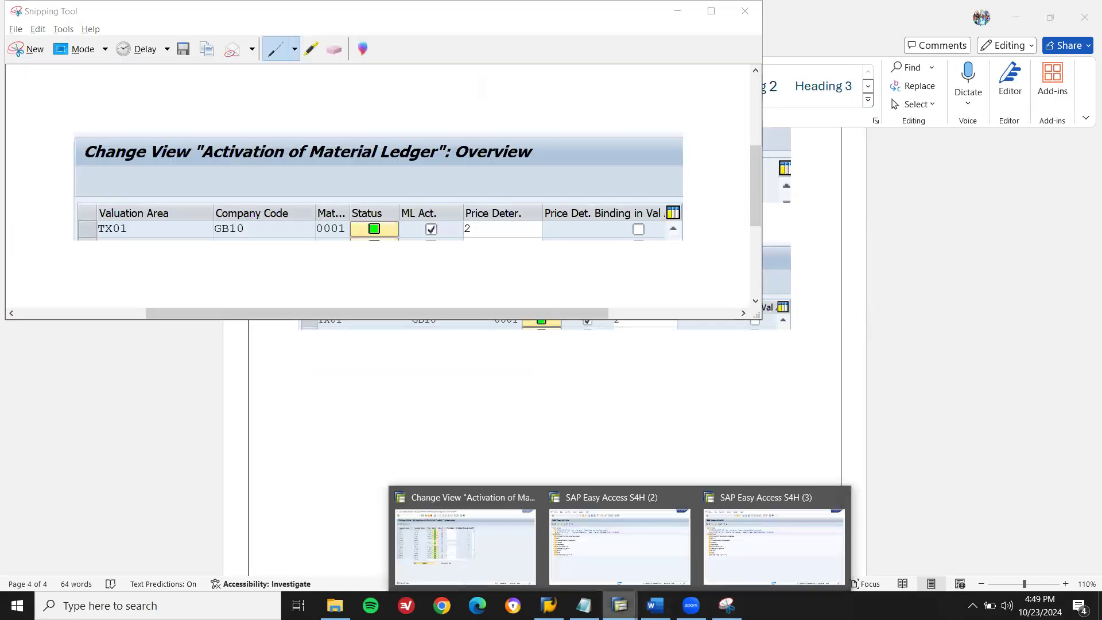
left_click(470, 525)
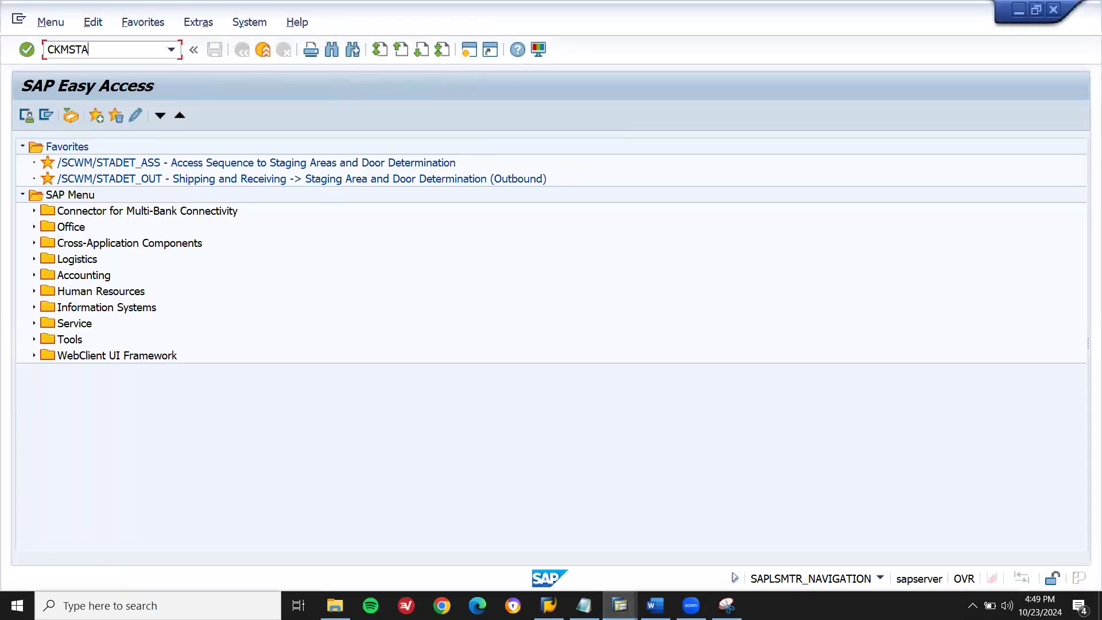
key("ctrl+slash")
key("ctrl+c")
key("Return")
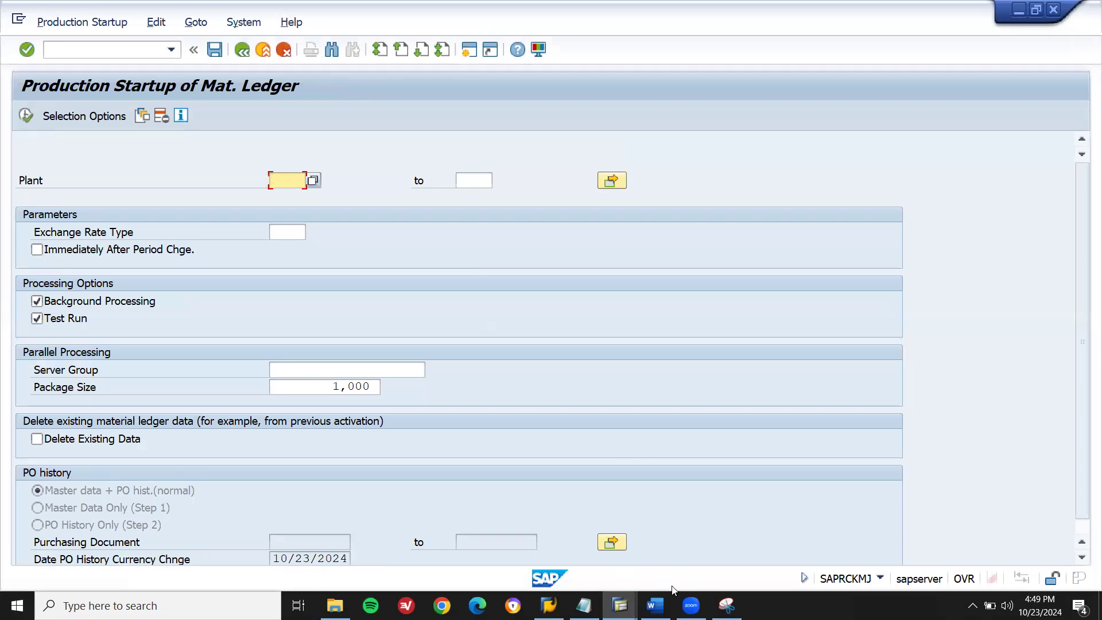
left_click(654, 605)
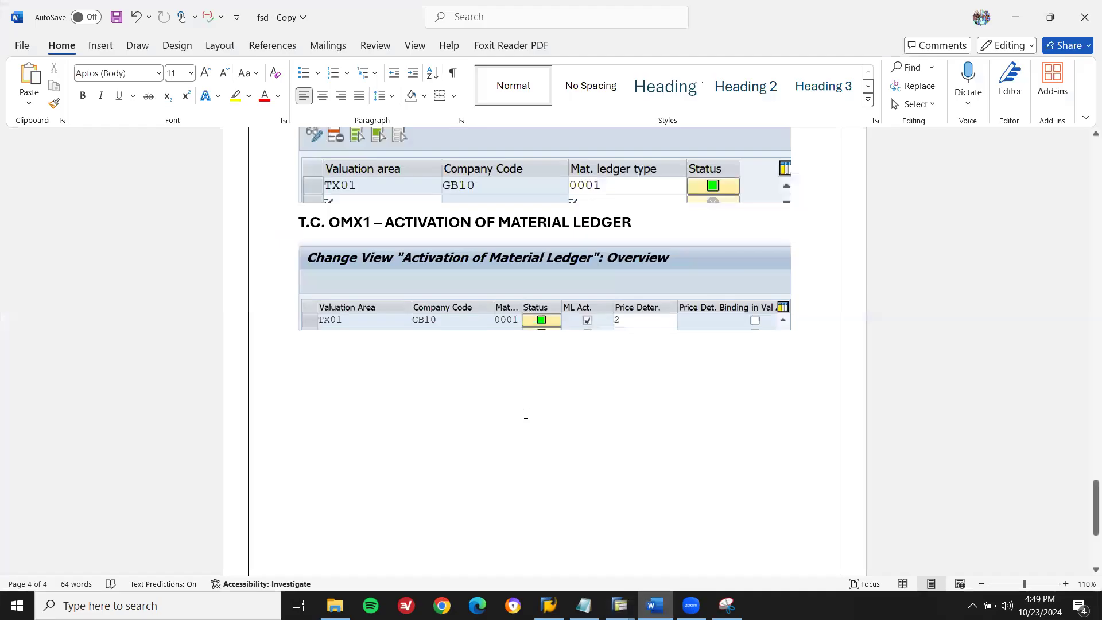
Add a 'T.C. CKMSTART' heading line below the activation screenshot.
left_click(440, 357)
key("Return")
key("ctrl+v")
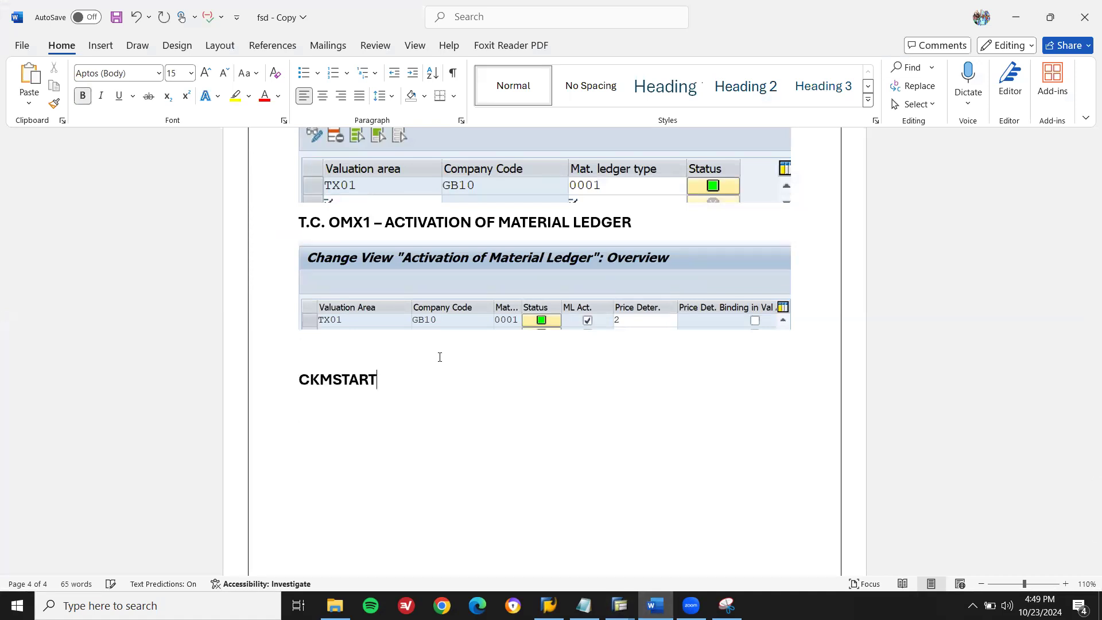
type("T.")
key("BackSpace")
type(".C.")
key("alt+Tab")
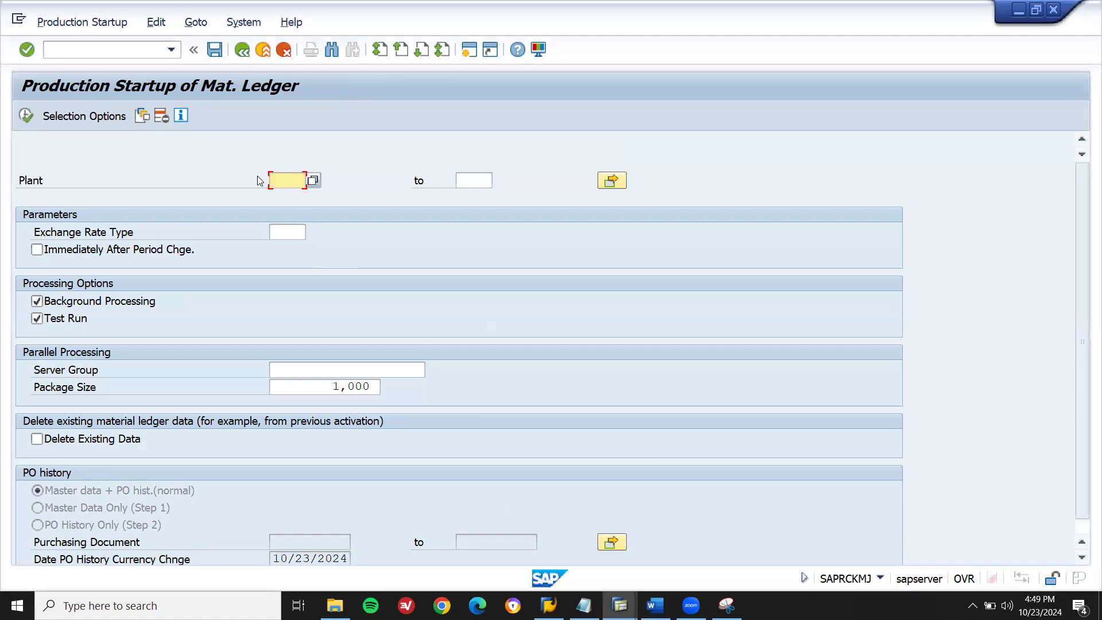
Switch off Background Processing for the TX01 CKMSTART run and bring Snipping Tool forward.
left_click(106, 302)
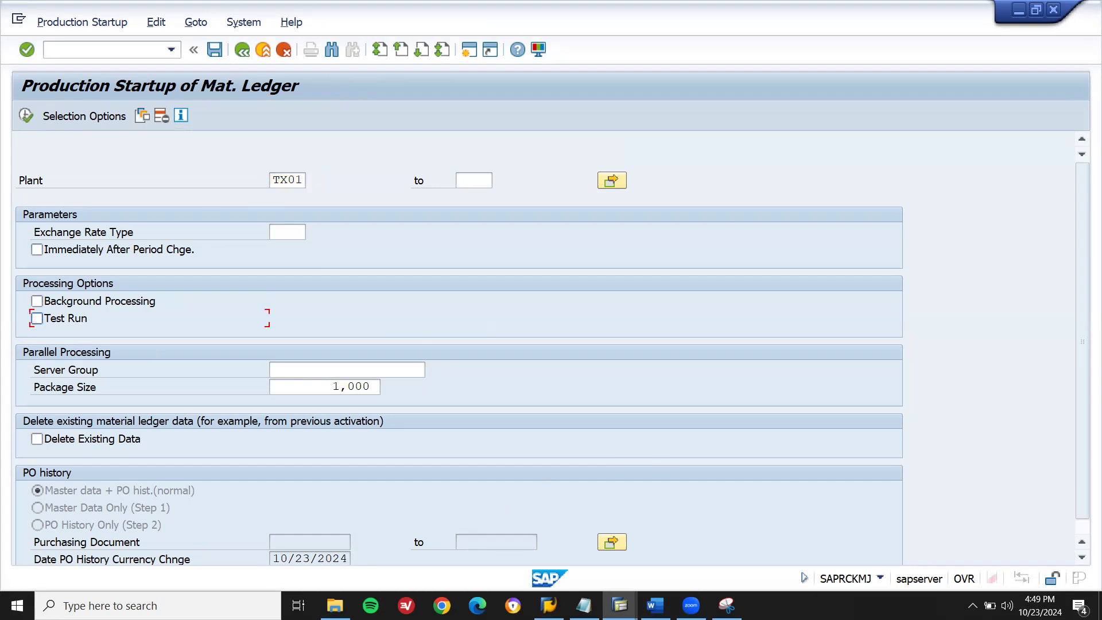
left_click(726, 605)
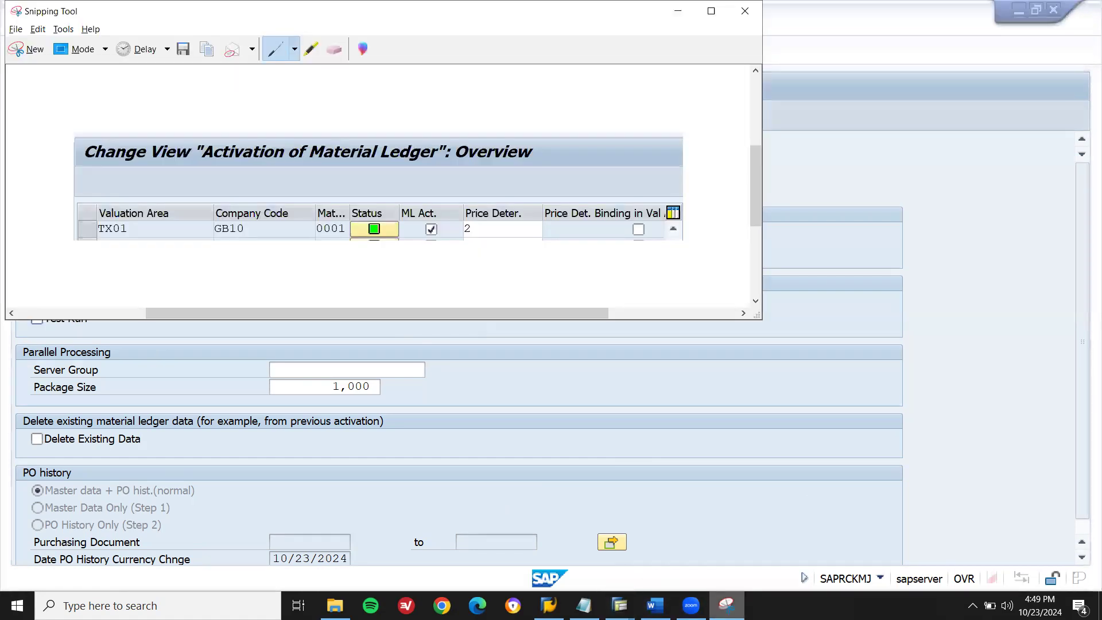
Snip the CKMSTART header and plant selection area, save it as cq6, and return to Word.
left_click(26, 49)
left_click_drag(12, 72, 638, 336)
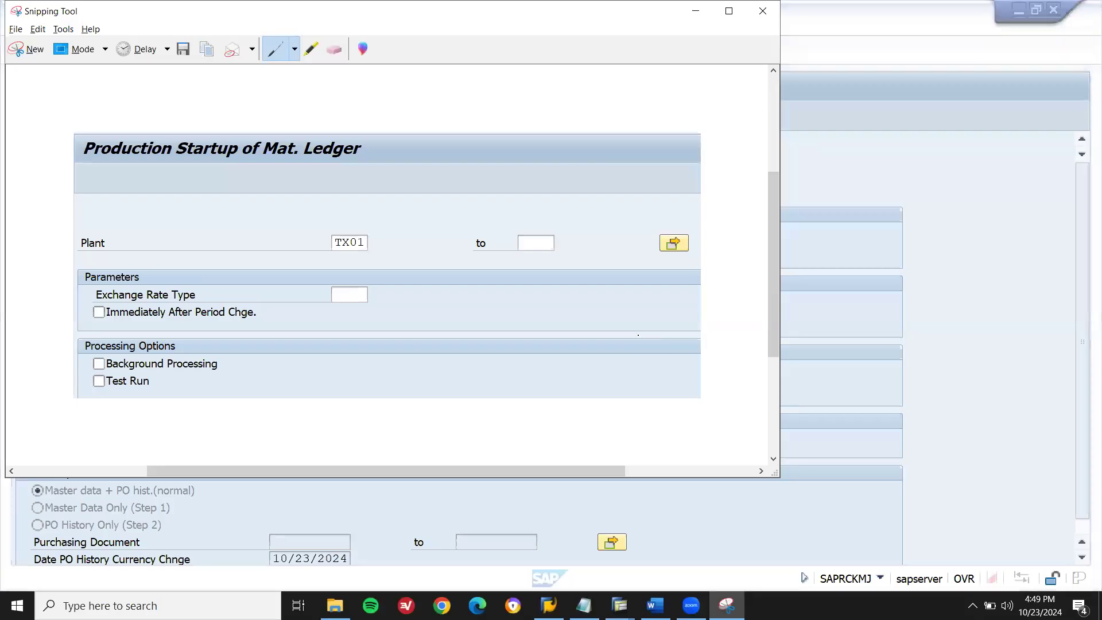
key("ctrl+s")
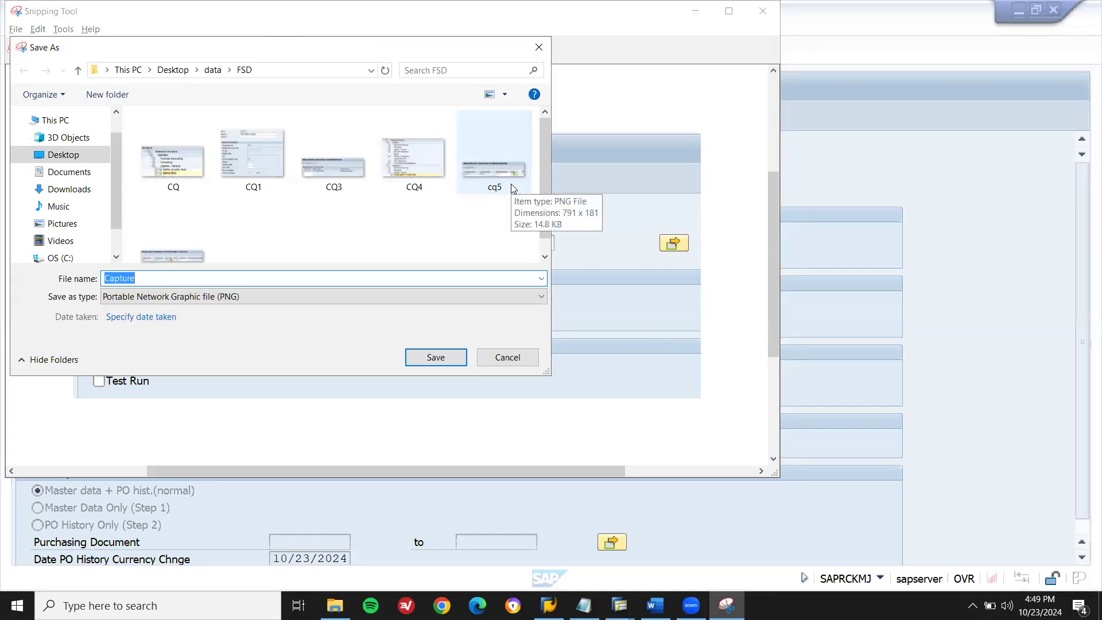
type("cq6")
key("Return")
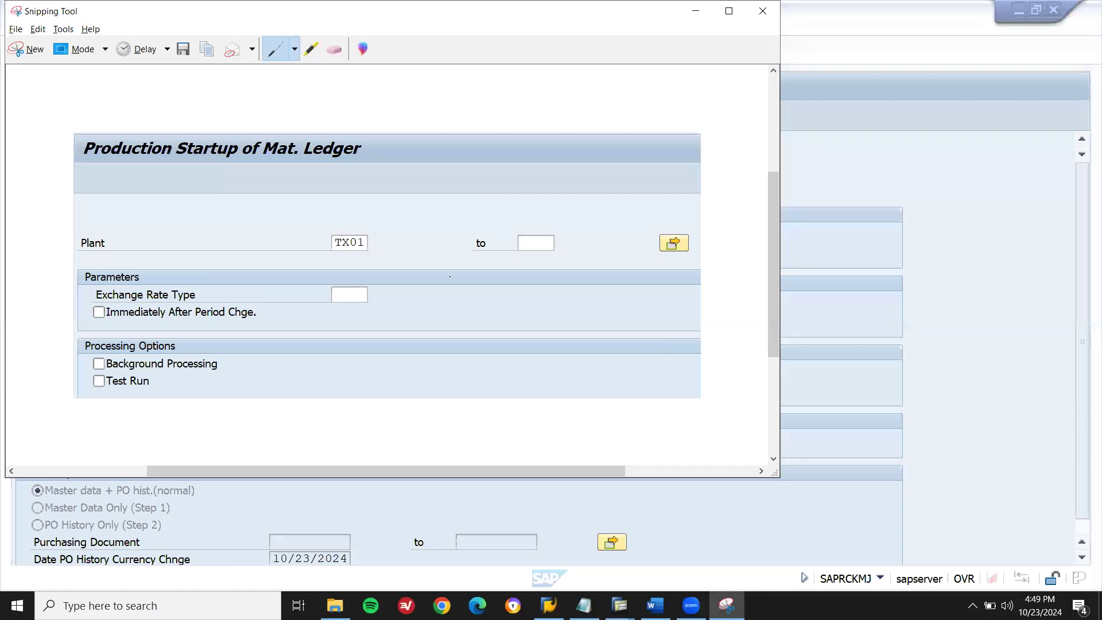
left_click(654, 603)
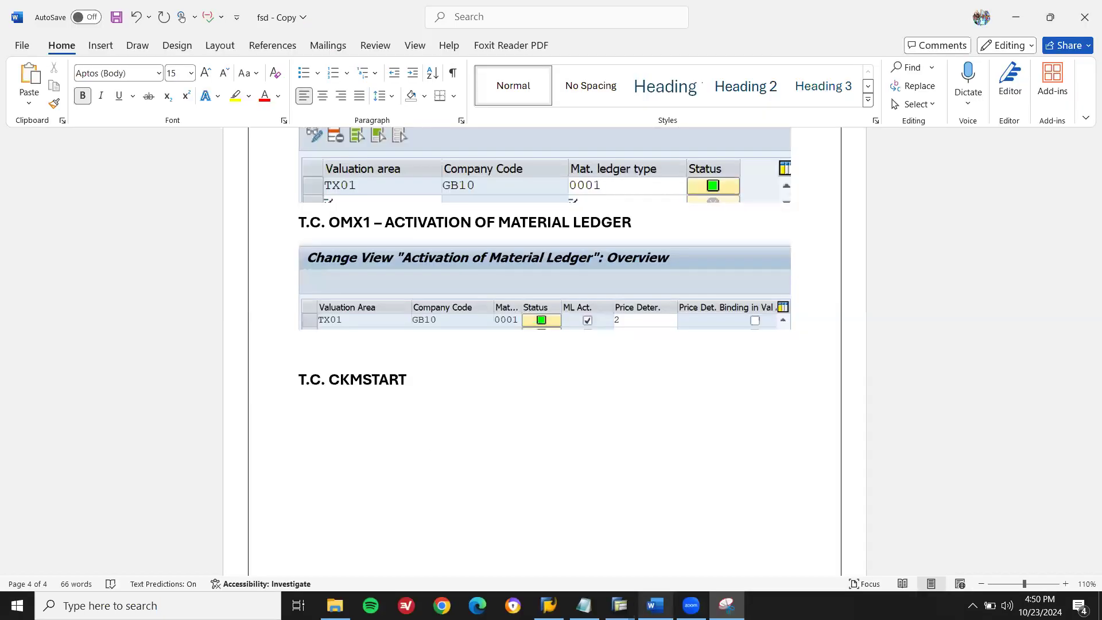
Insert the AA screenshot from this device on a new line below the T.C. CKMSTART heading.
left_click(417, 376)
key("Return")
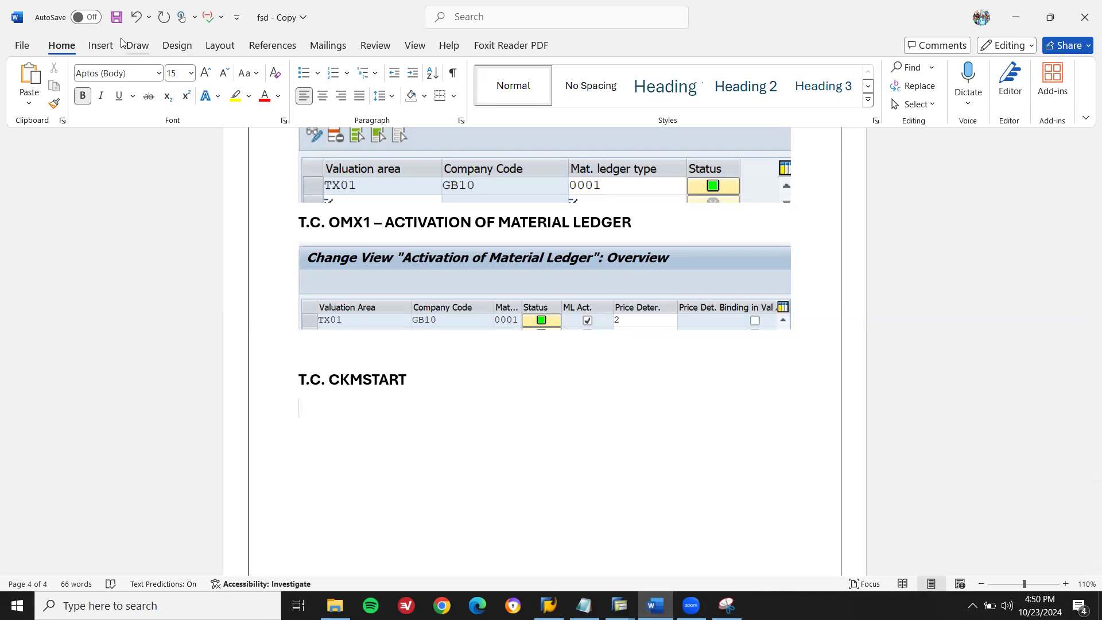
left_click(101, 45)
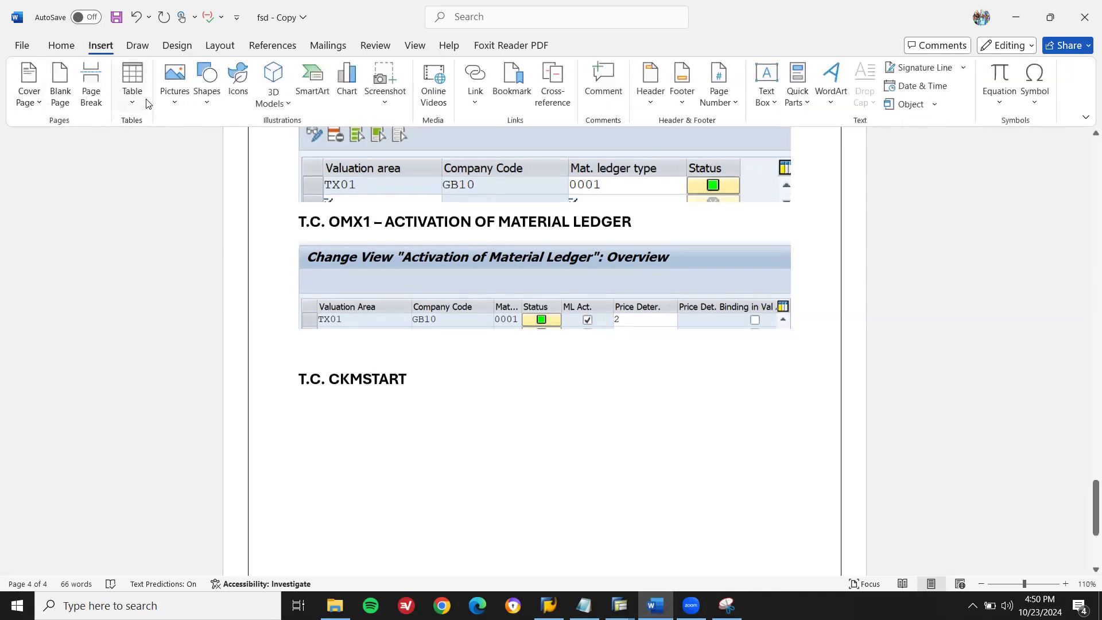
left_click(184, 89)
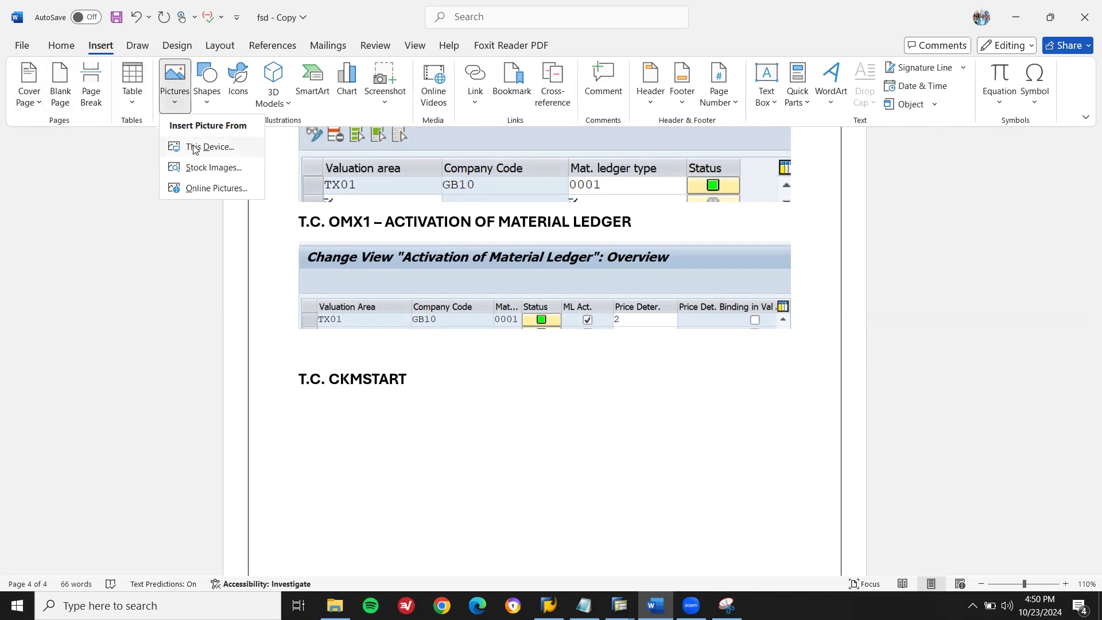
left_click(193, 148)
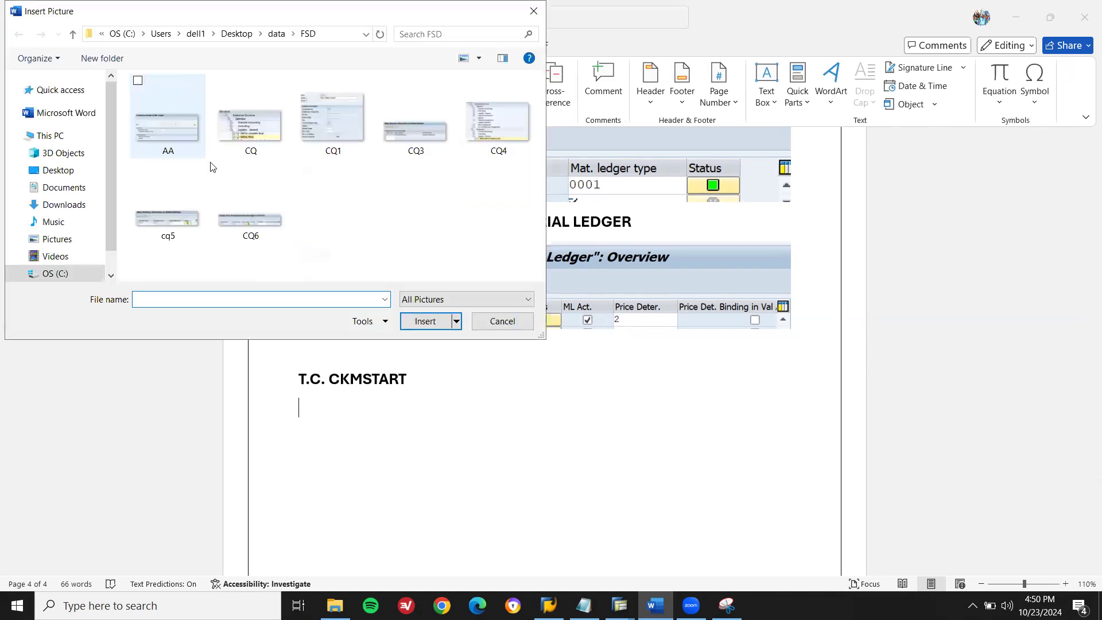
double_click(170, 125)
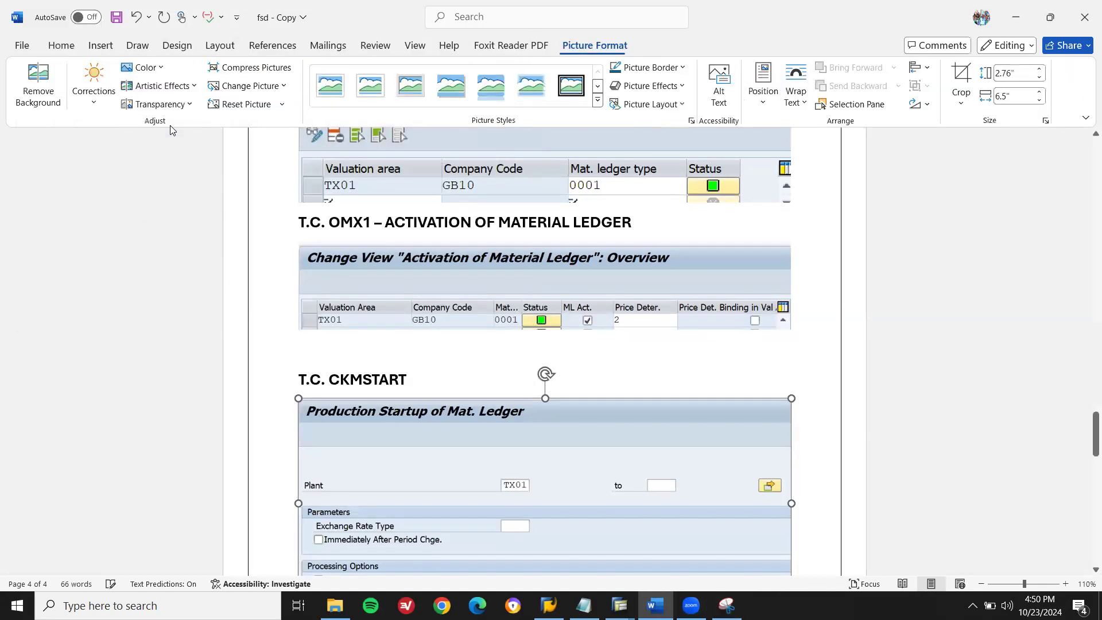
key("alt+Tab")
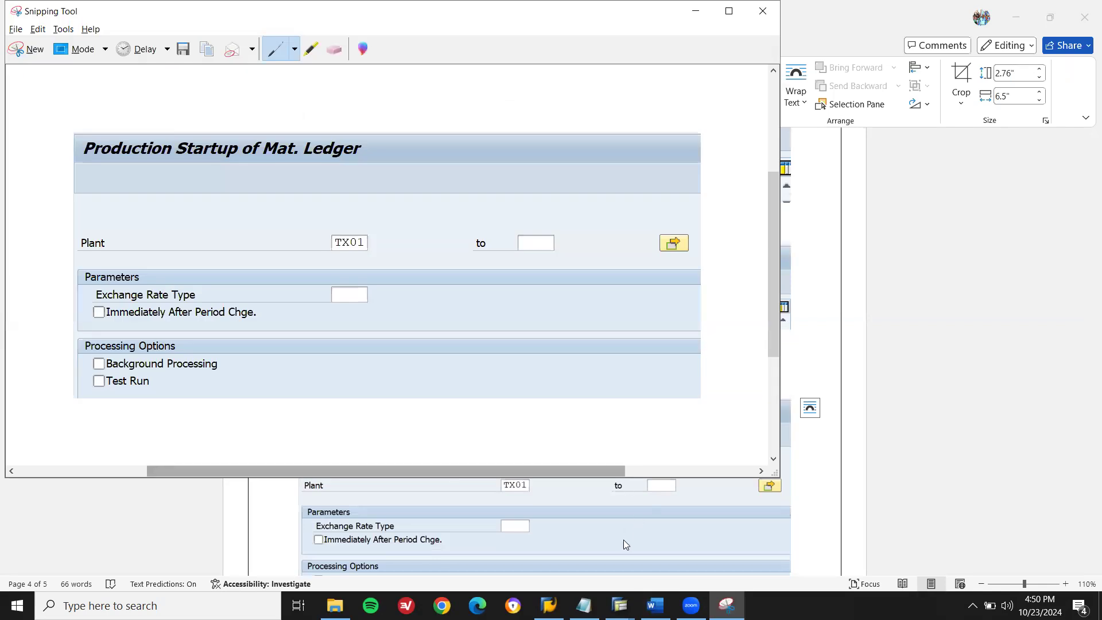
Execute the CKMSTART production startup for plant TX01 so the log reports the plant is productive.
left_click(619, 605)
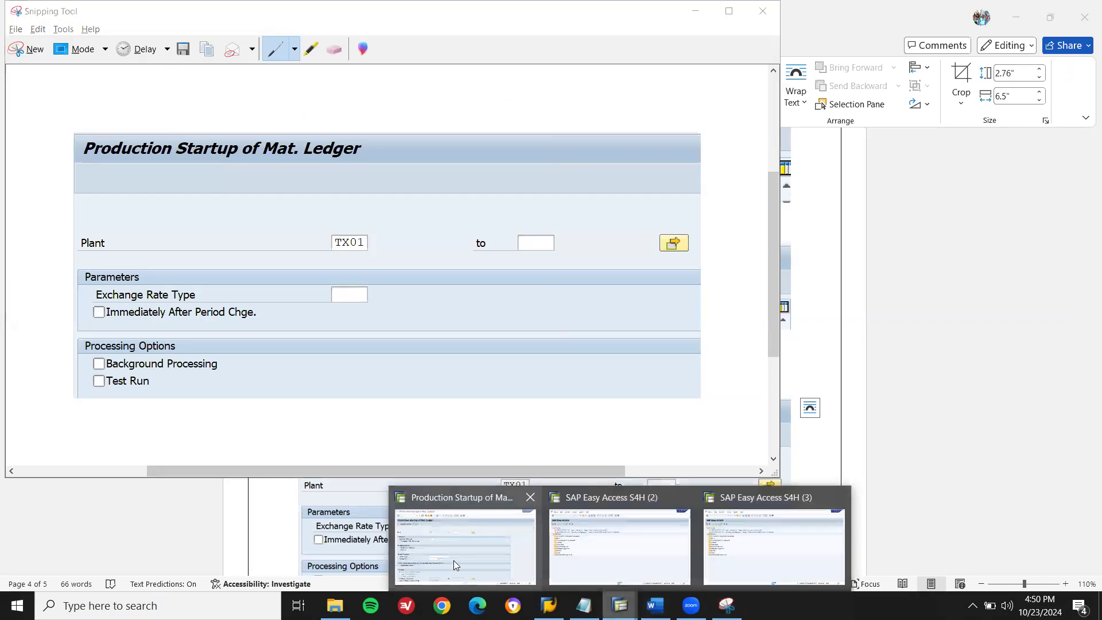
left_click(454, 560)
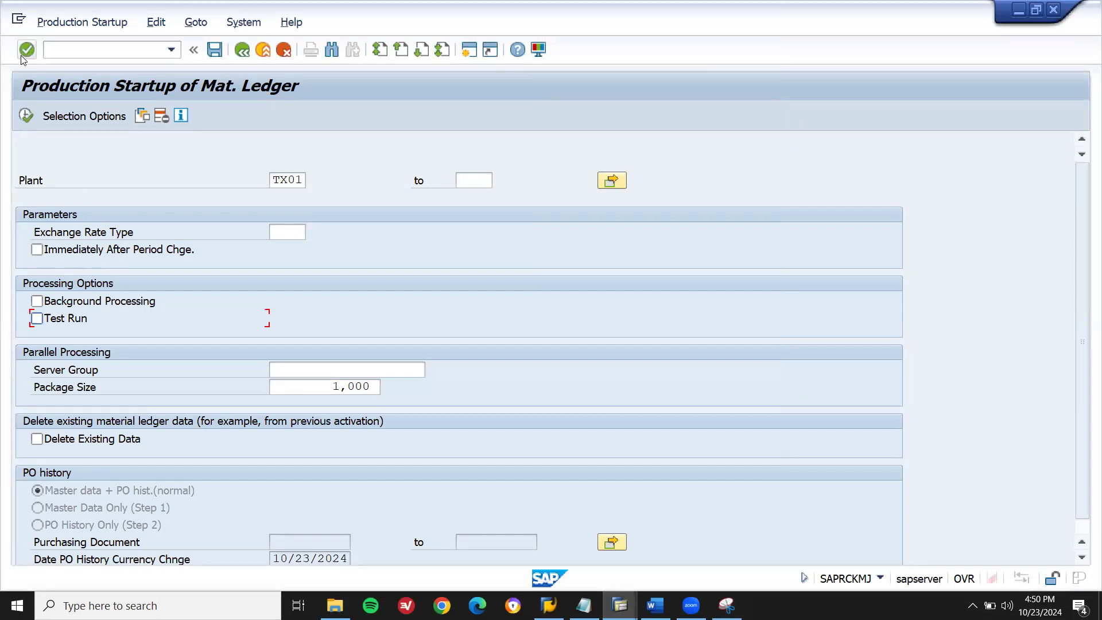
left_click(26, 116)
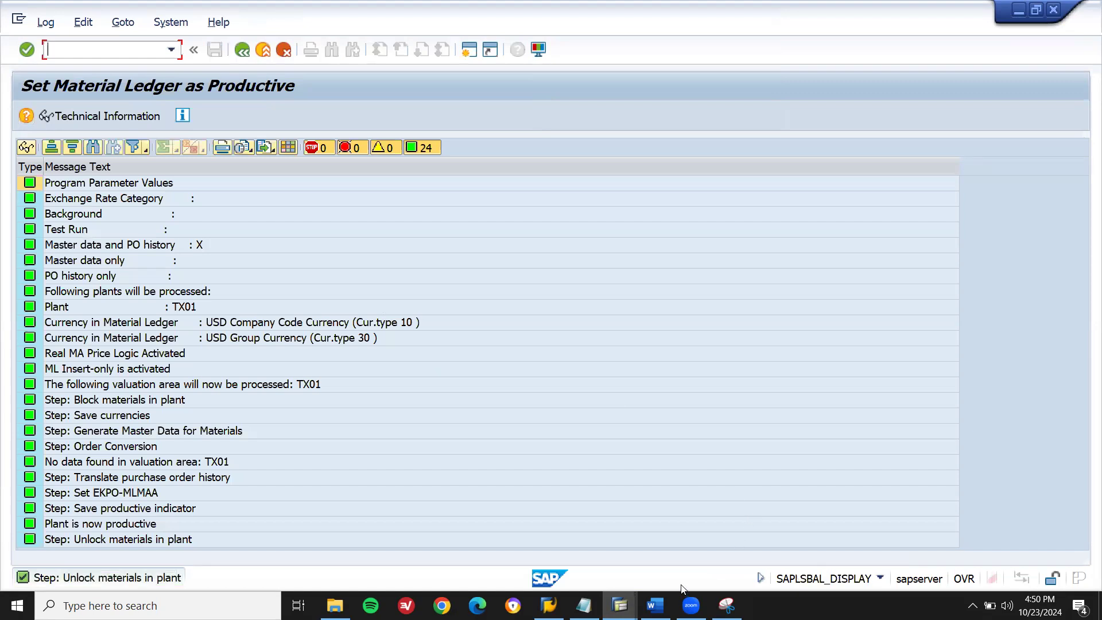
left_click(727, 605)
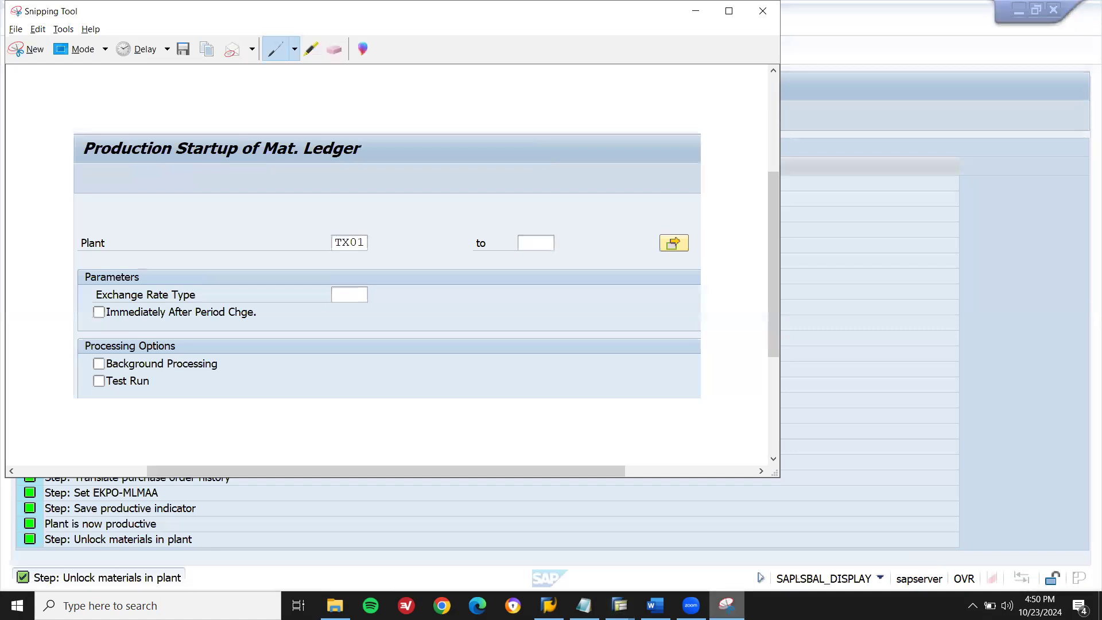
Capture the top of the Set Material Ledger as Productive log and save it as AA1.
left_click(20, 54)
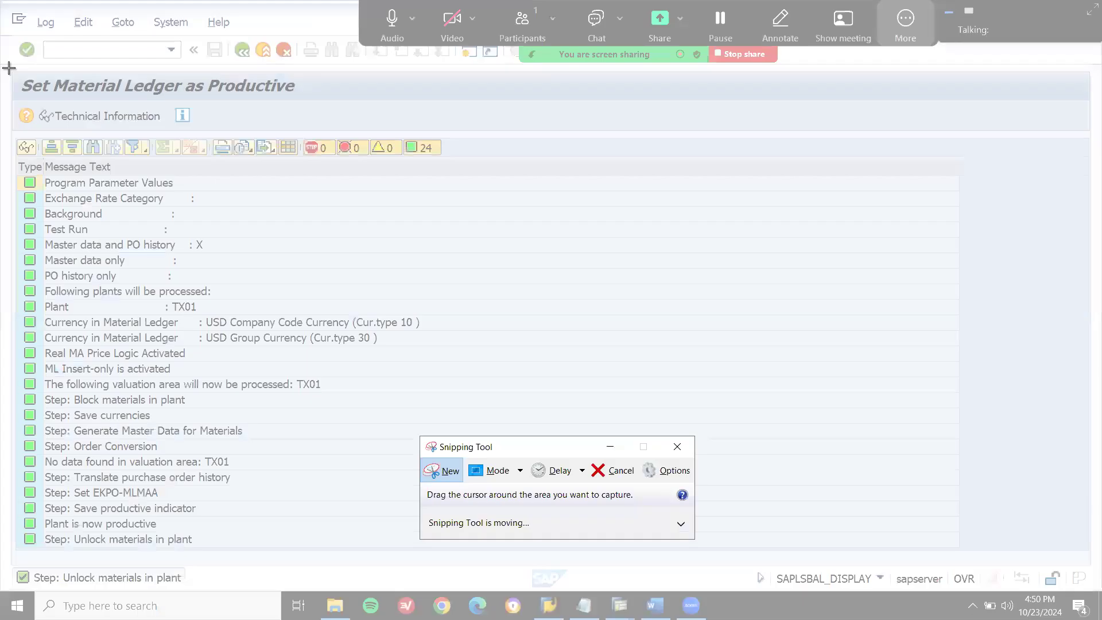
left_click_drag(10, 69, 467, 321)
key("ctrl+s")
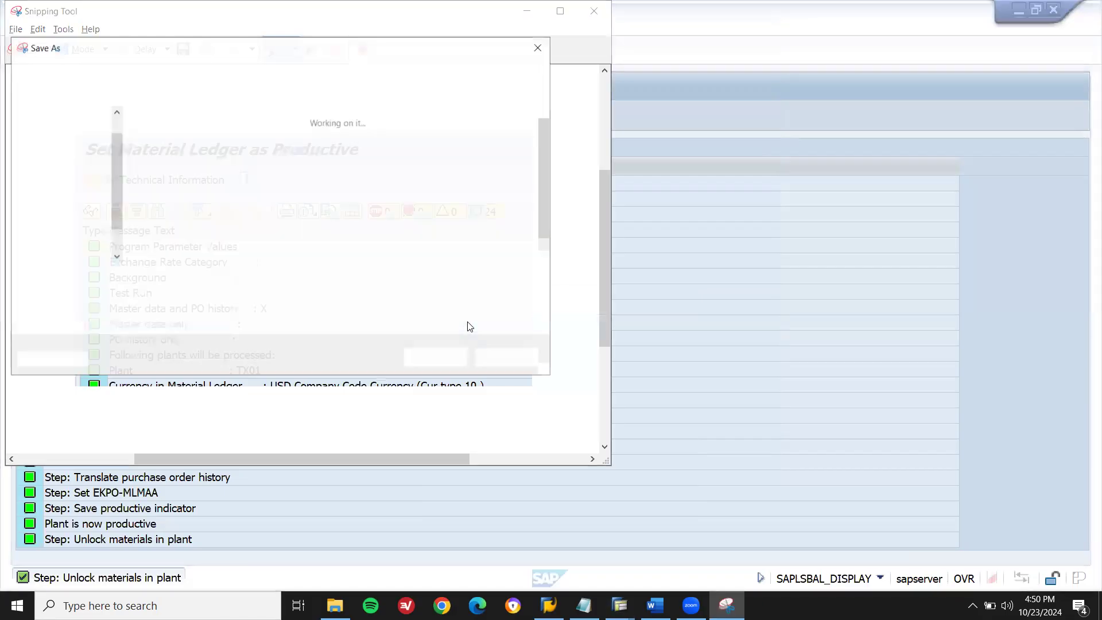
type("AA1")
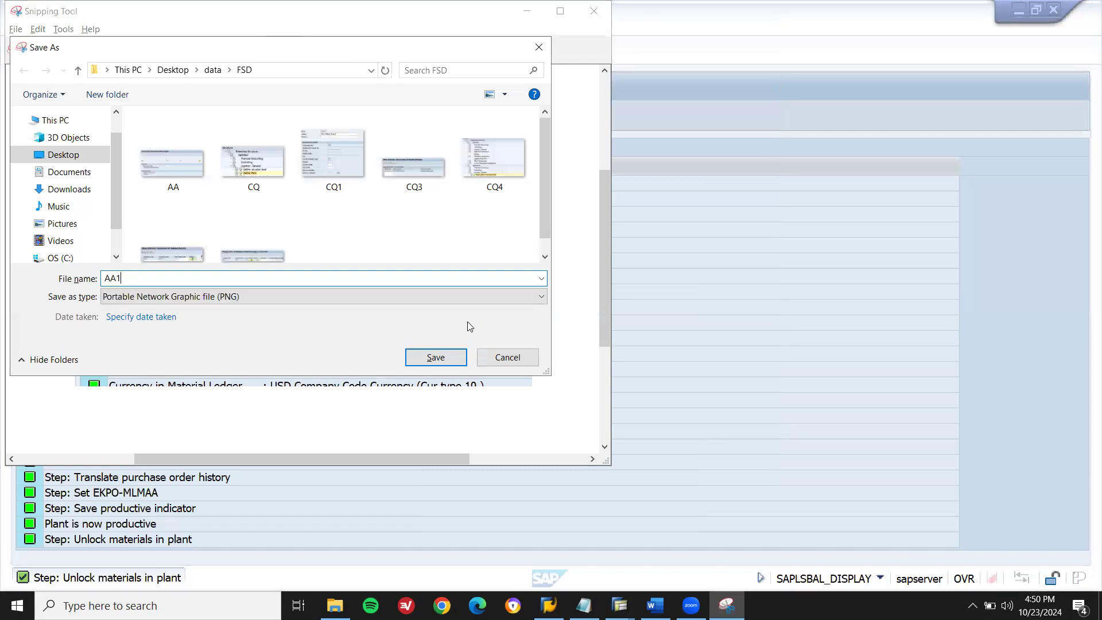
key("Return")
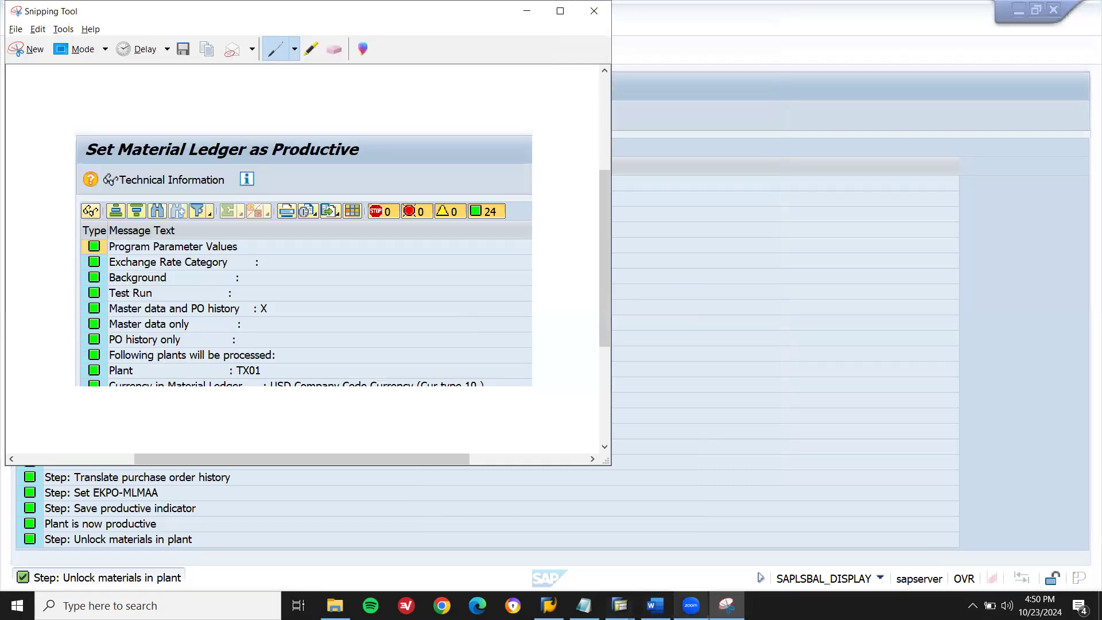
key("alt+Tab")
left_click(551, 350)
scroll(544, 344, "down", 2)
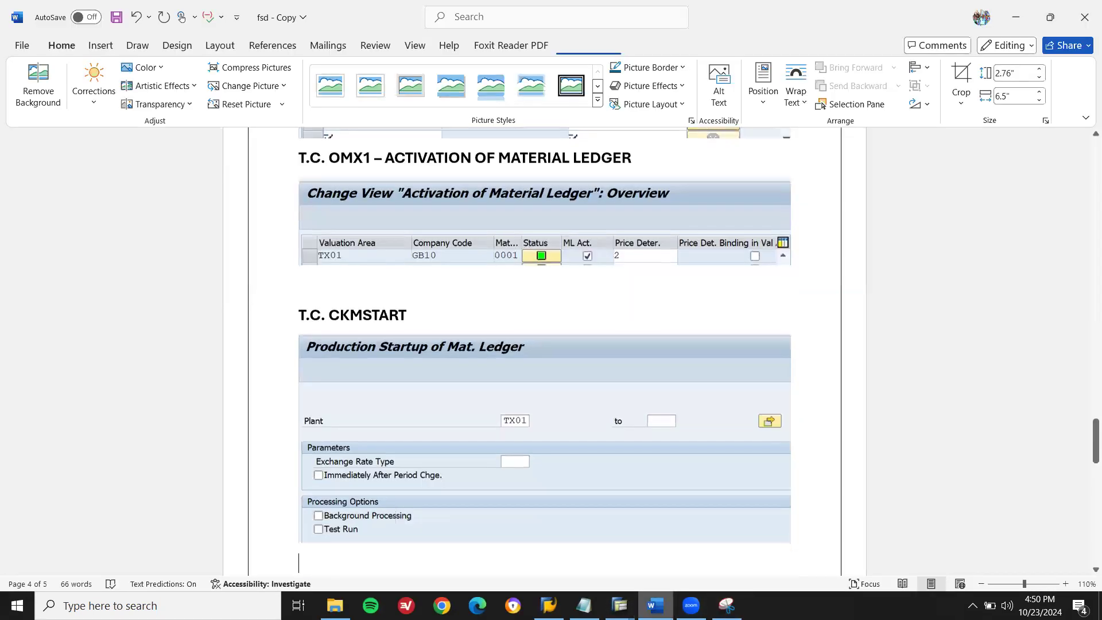
Add the heading 'SET MATERIAL LEDGER TO PRODUCTION' with the AA1 log screenshot inserted beneath it.
type("SET M")
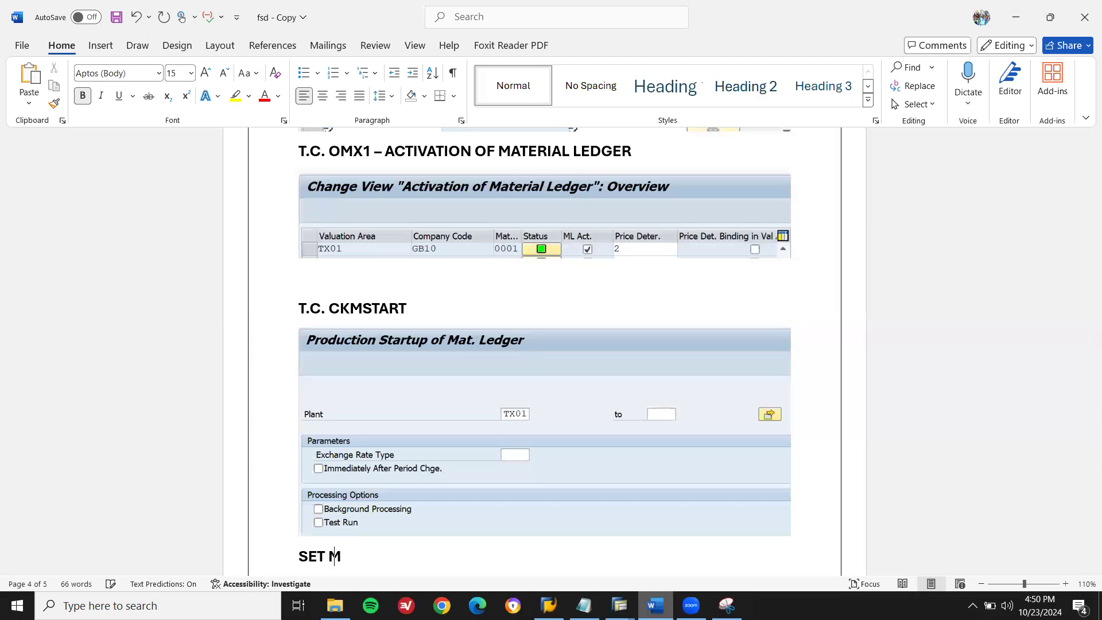
type("ATERIAL LEDGER TO PRODUCTIO")
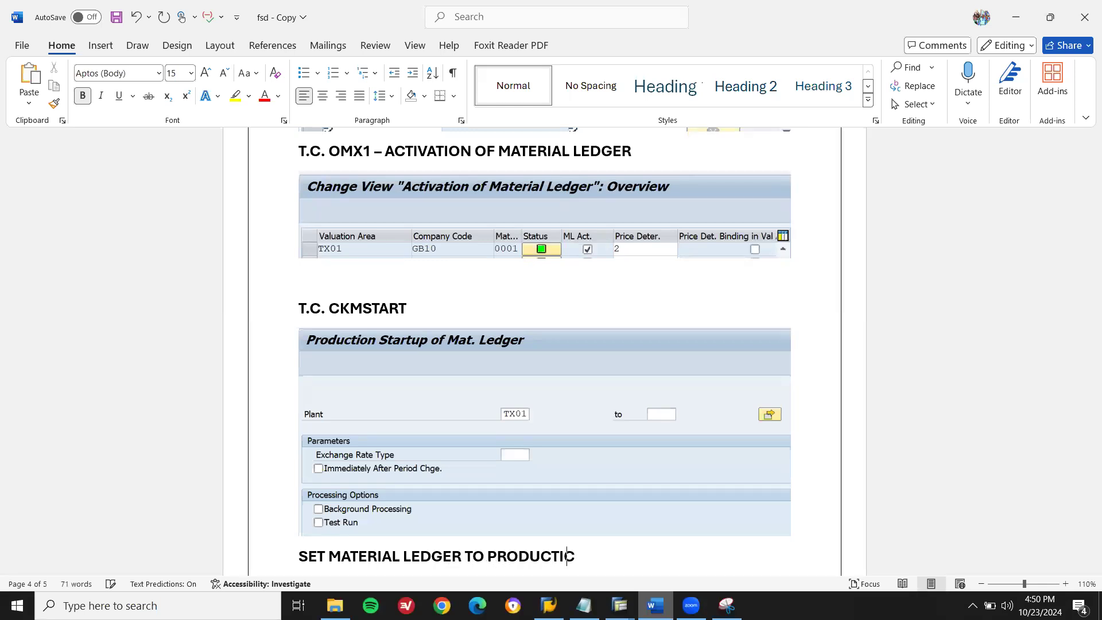
type("N")
key("Return")
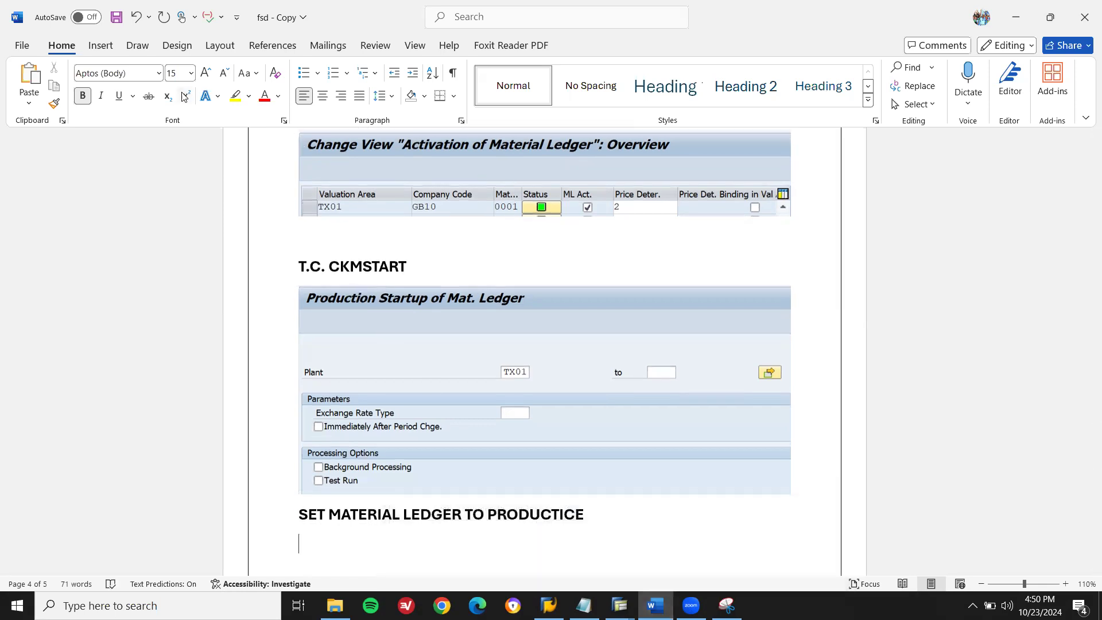
left_click(91, 51)
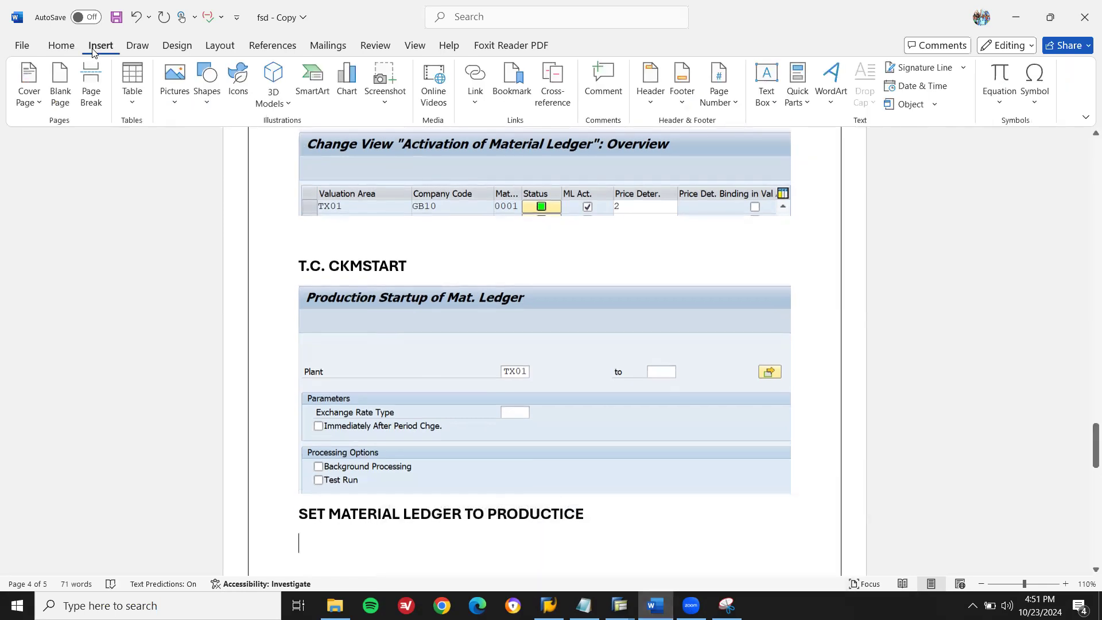
left_click(166, 77)
left_click(212, 147)
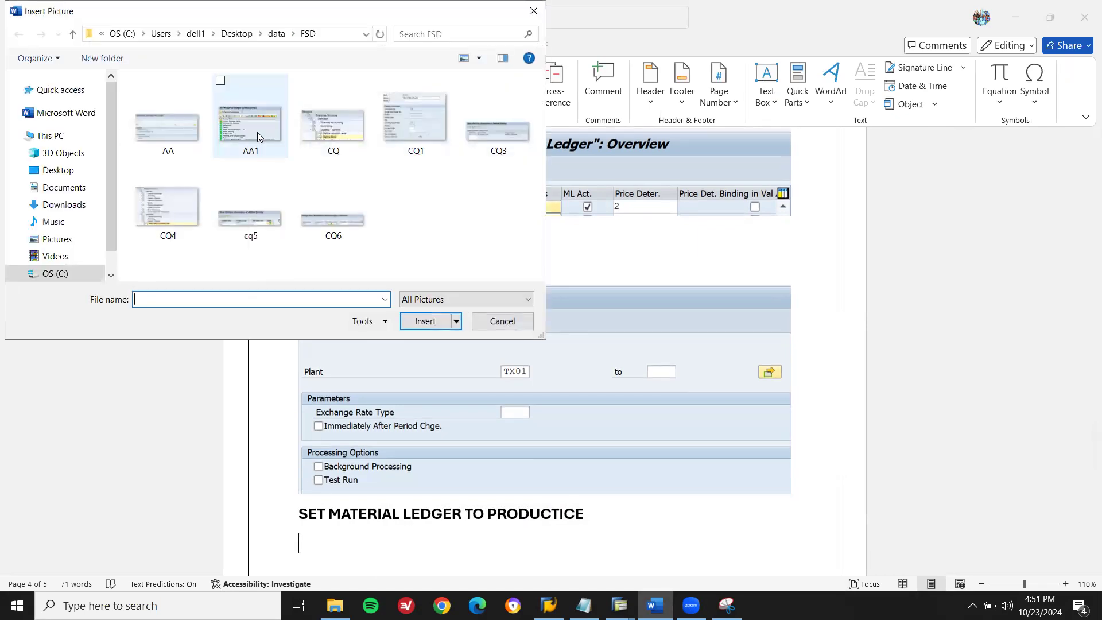
double_click(257, 132)
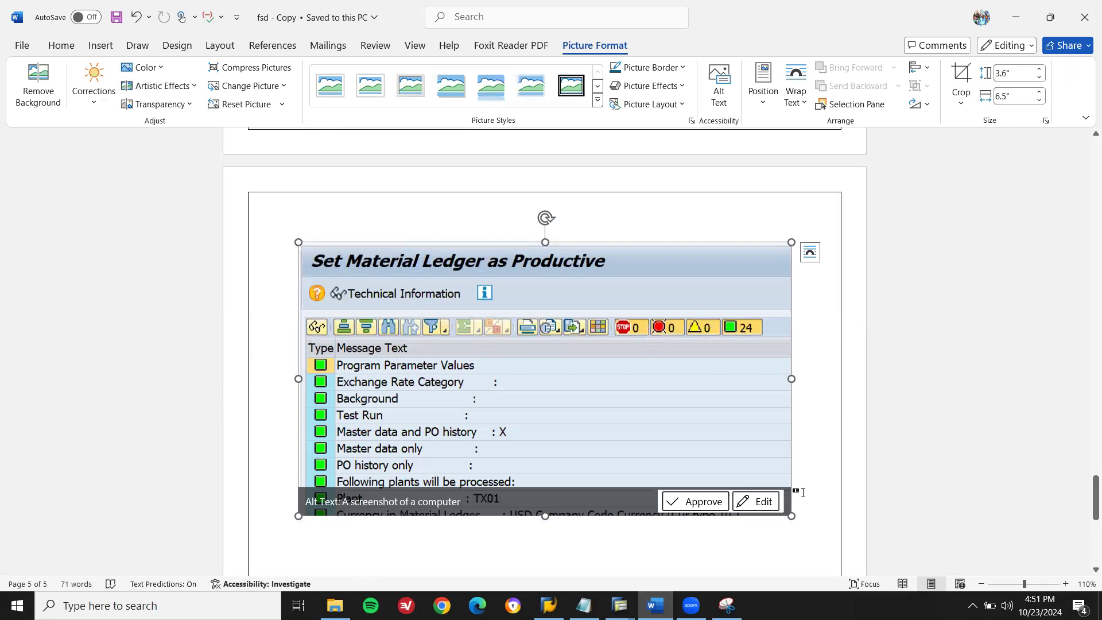
left_click(796, 491)
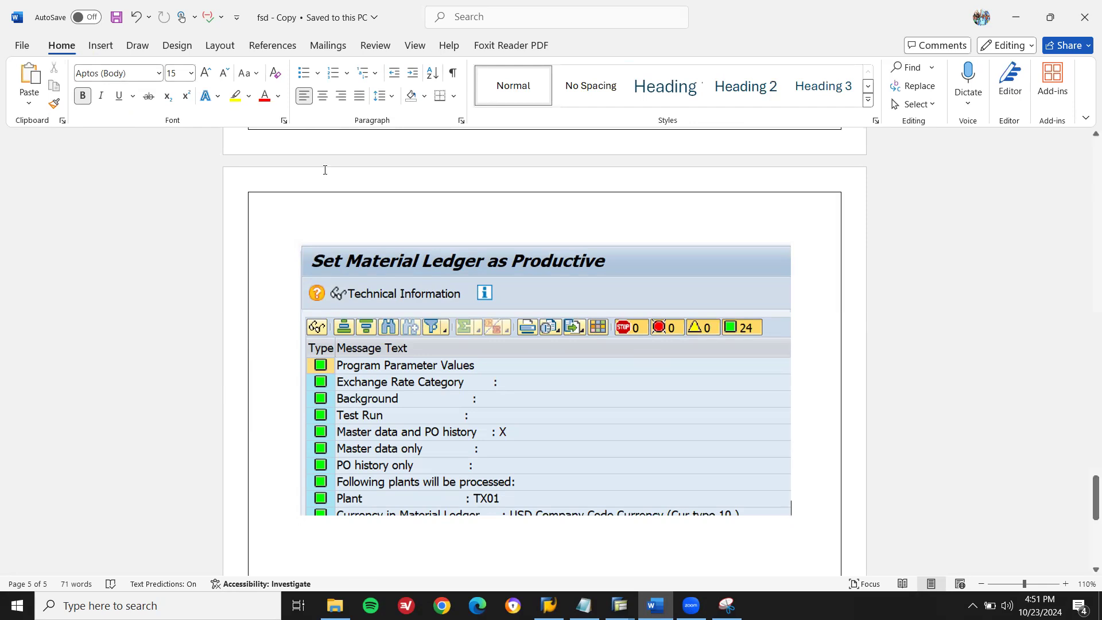
left_click(14, 44)
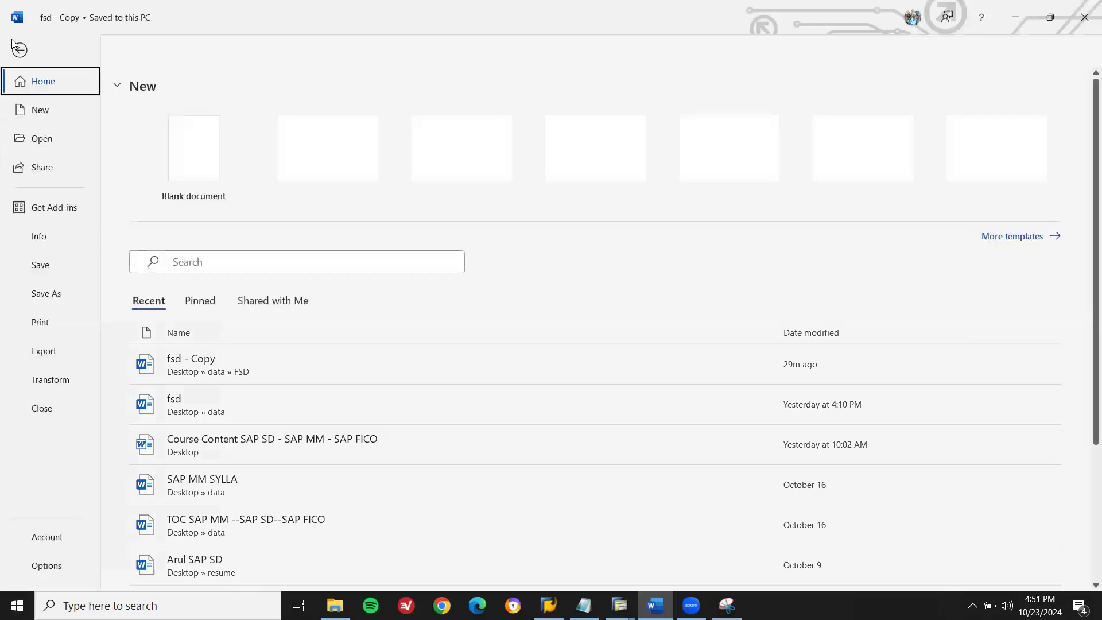